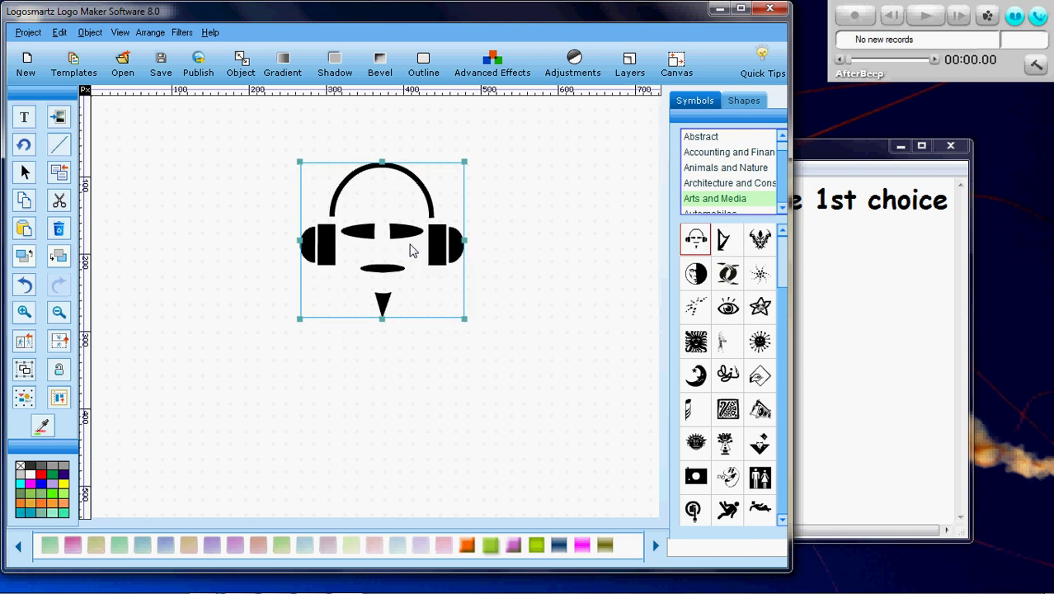
- Switch to Notepad and replace the text after "Step 3:" with "Now put a title.."
{"action": "left_click", "coordinate": [591, 307]}
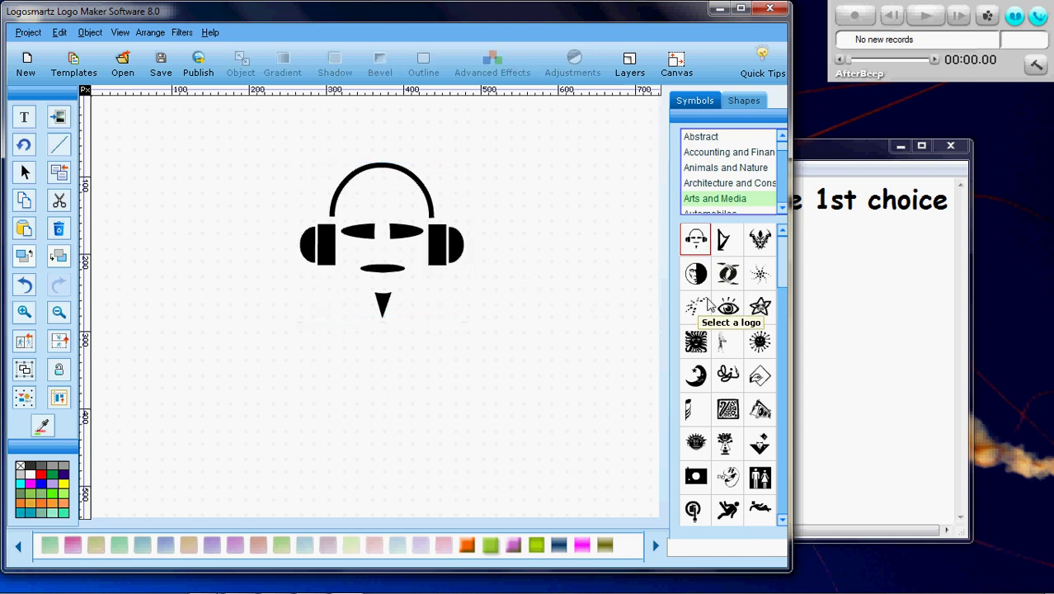
{"action": "left_click", "coordinate": [855, 294]}
{"action": "left_click_drag", "start_coordinate": [948, 219], "coordinate": [82, 178]}
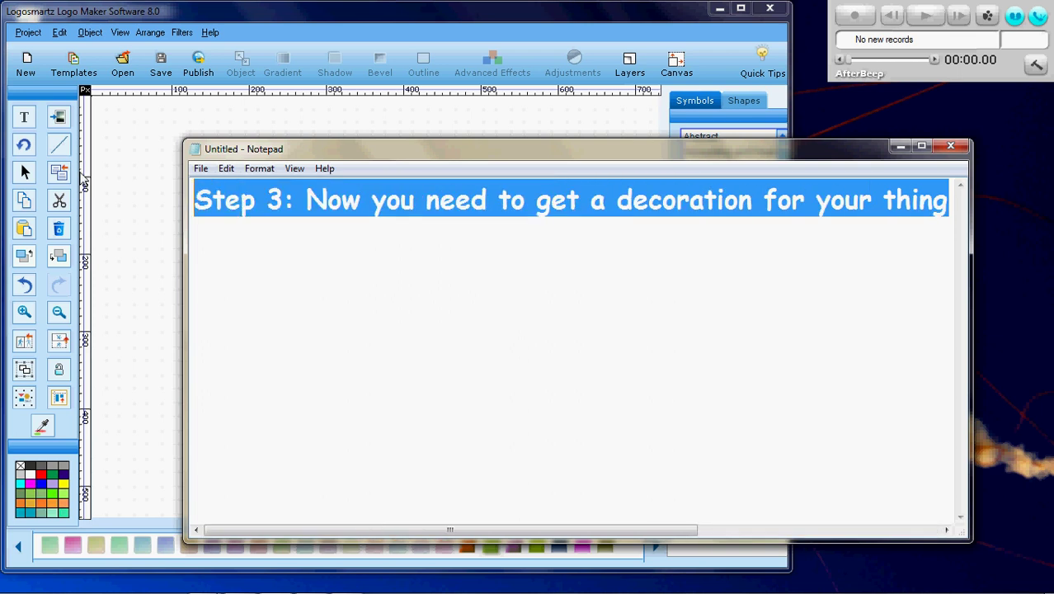
{"action": "key", "text": "Right"}
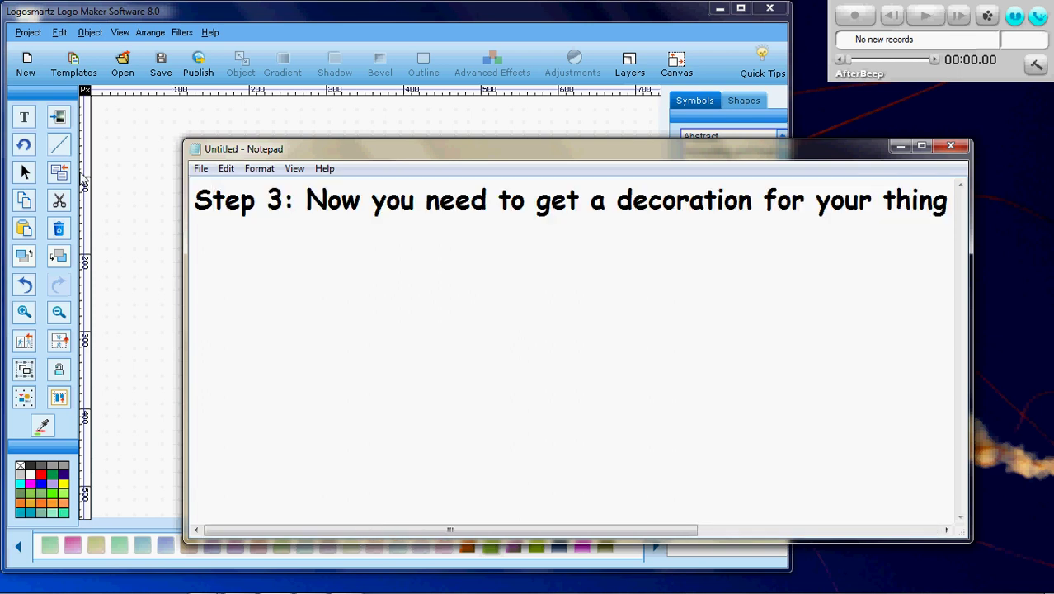
{"action": "key", "text": "Left"}
{"action": "key", "text": "shift+Right"}
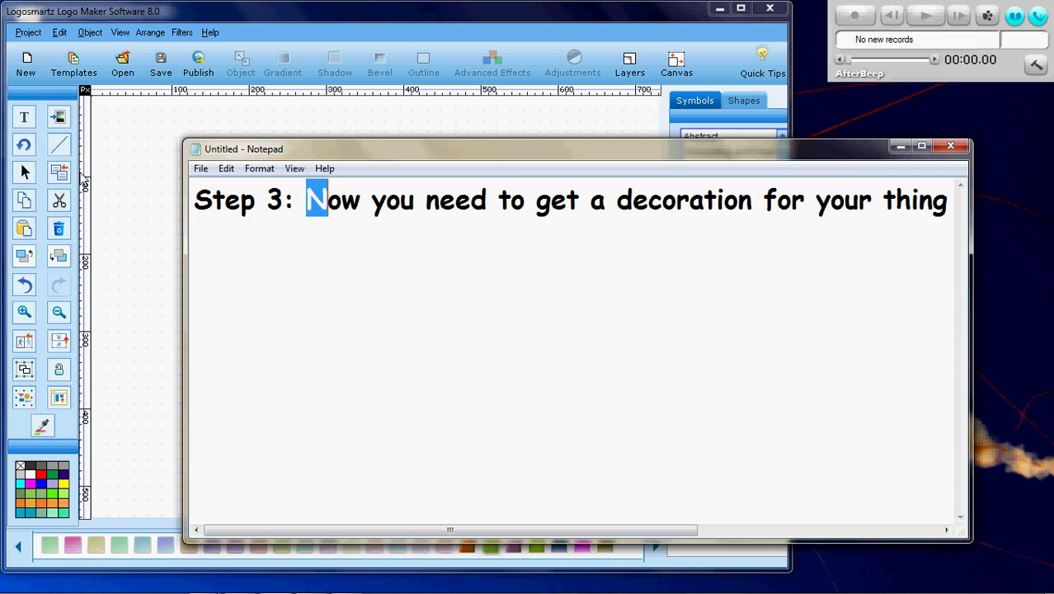
{"action": "key", "text": "shift+Right"}
{"action": "key", "text": "shift+Right"}
{"action": "key", "text": "shift+Right"}
{"action": "key", "text": "shift+Right"}
{"action": "key", "text": "shift+Right"}
{"action": "key", "text": "shift+Right"}
{"action": "key", "text": "shift+Right"}
{"action": "key", "text": "shift+Right"}
{"action": "key", "text": "shift+Right"}
{"action": "key", "text": "shift+Right"}
{"action": "key", "text": "shift+Right"}
{"action": "key", "text": "shift+Right"}
{"action": "key", "text": "shift+Right"}
{"action": "key", "text": "shift+Right"}
{"action": "key", "text": "shift+Right"}
{"action": "key", "text": "shift+Right"}
{"action": "key", "text": "shift+Right"}
{"action": "key", "text": "shift+Right"}
{"action": "key", "text": "shift+Right"}
{"action": "key", "text": "shift+Right"}
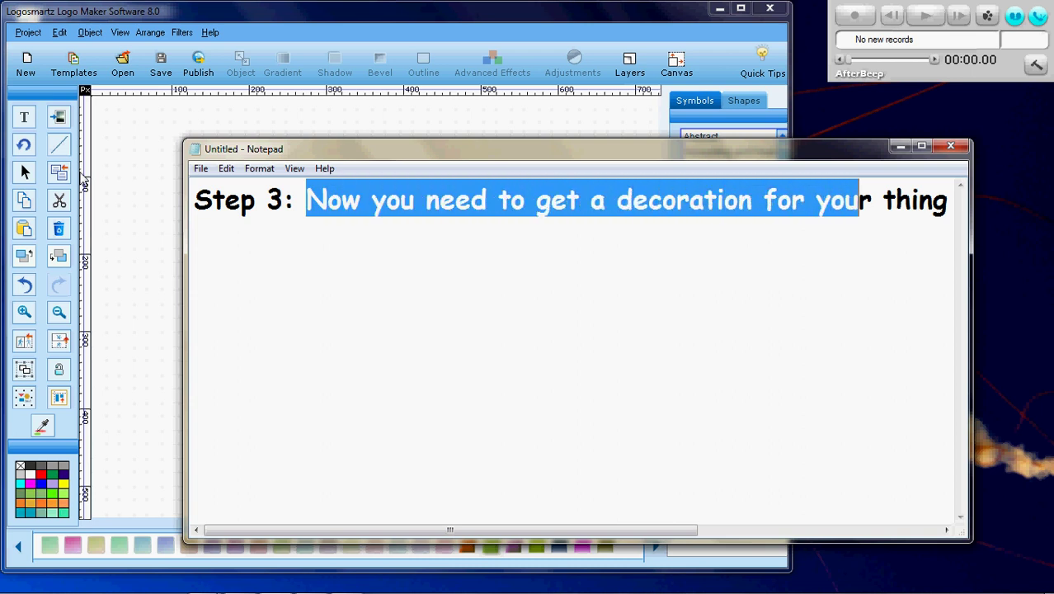
{"action": "key", "text": "shift+Right"}
{"action": "key", "text": "shift+Right"}
{"action": "key", "text": "shift+Right"}
{"action": "key", "text": "shift+Right"}
{"action": "key", "text": "shift+Right"}
{"action": "key", "text": "shift+Right"}
{"action": "key", "text": "shift+Right"}
{"action": "key", "text": "shift+Right"}
{"action": "key", "text": "shift+Right"}
{"action": "key", "text": "shift+Right"}
{"action": "key", "text": "shift+Right"}
{"action": "key", "text": "shift+Right"}
{"action": "key", "text": "shift+Right"}
{"action": "key", "text": "shift+Right"}
{"action": "key", "text": "shift+Right"}
{"action": "key", "text": "shift+Right"}
{"action": "key", "text": "shift+Right"}
{"action": "key", "text": "shift+Right"}
{"action": "key", "text": "shift+Right"}
{"action": "key", "text": "shift+Right"}
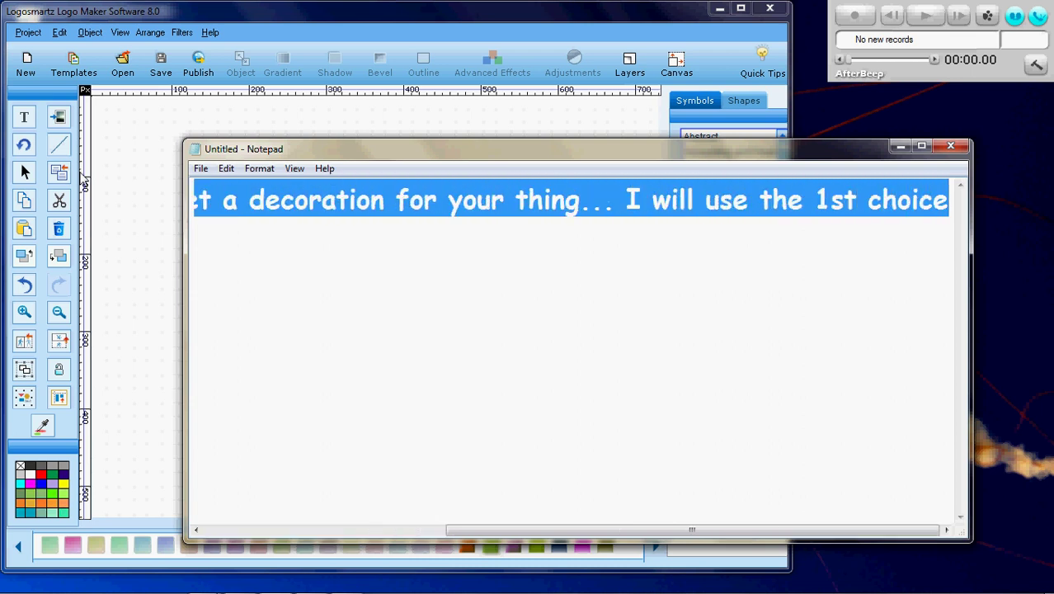
{"action": "key", "text": "BackSpace"}
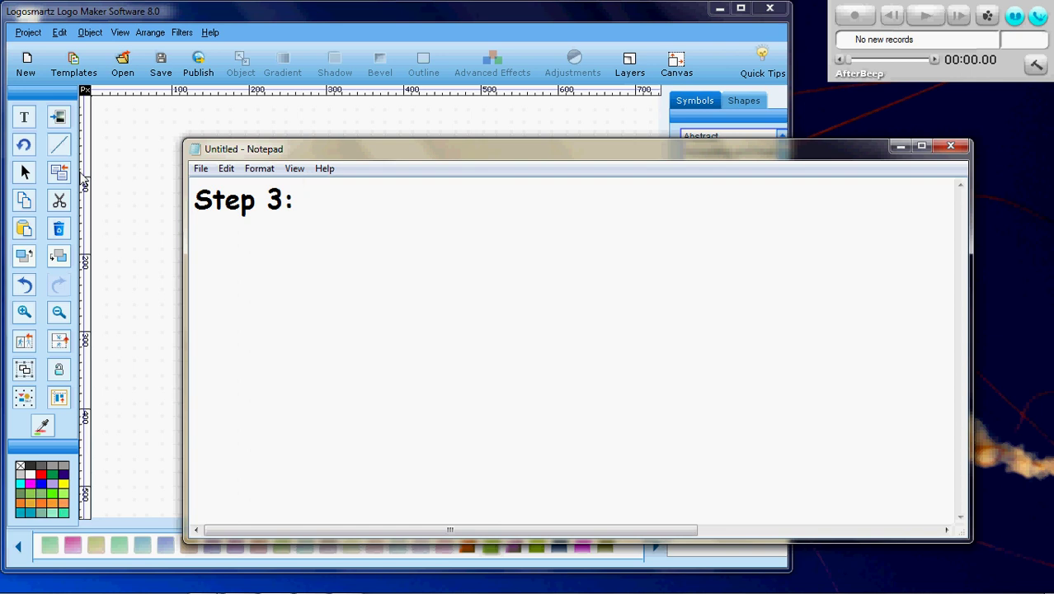
{"action": "type", "text": "Now "}
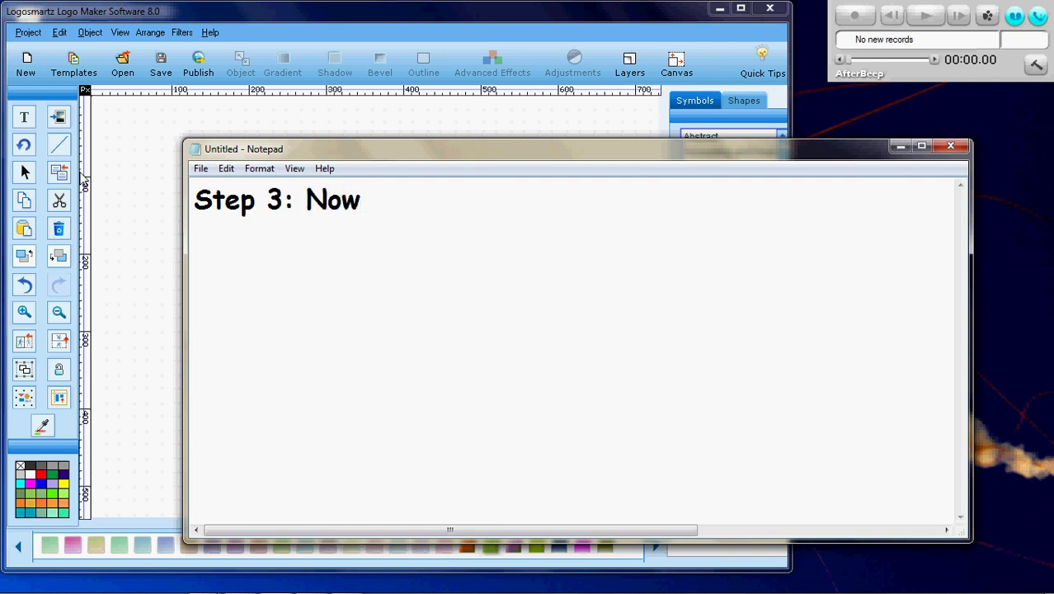
{"action": "type", "text": "put a ti"}
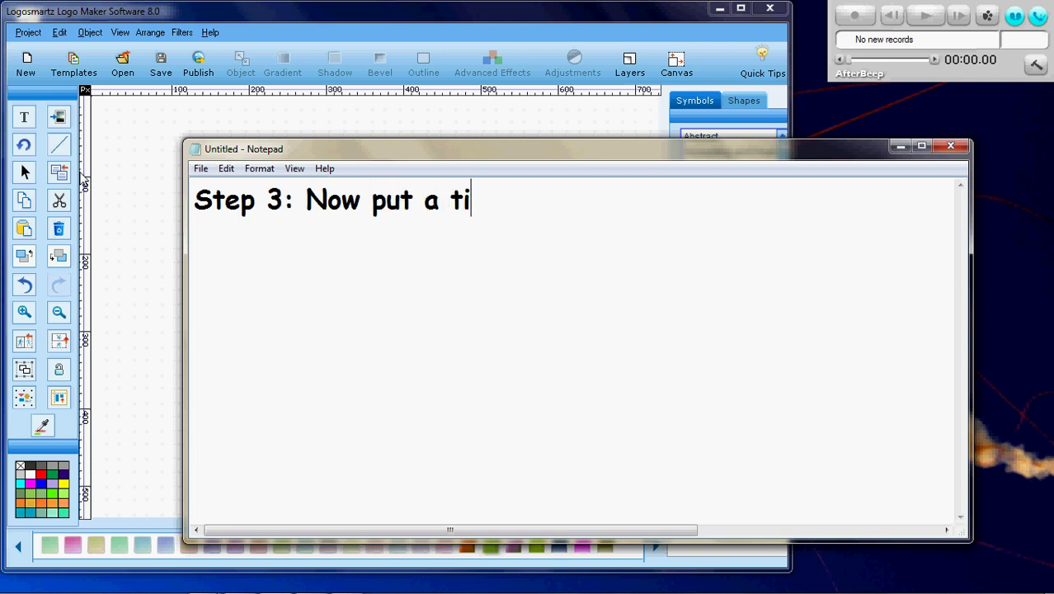
{"action": "type", "text": "tle"}
- Switch to Logosmartz and add a default text object, placing it beneath the headphone face
{"action": "left_click", "coordinate": [113, 118]}
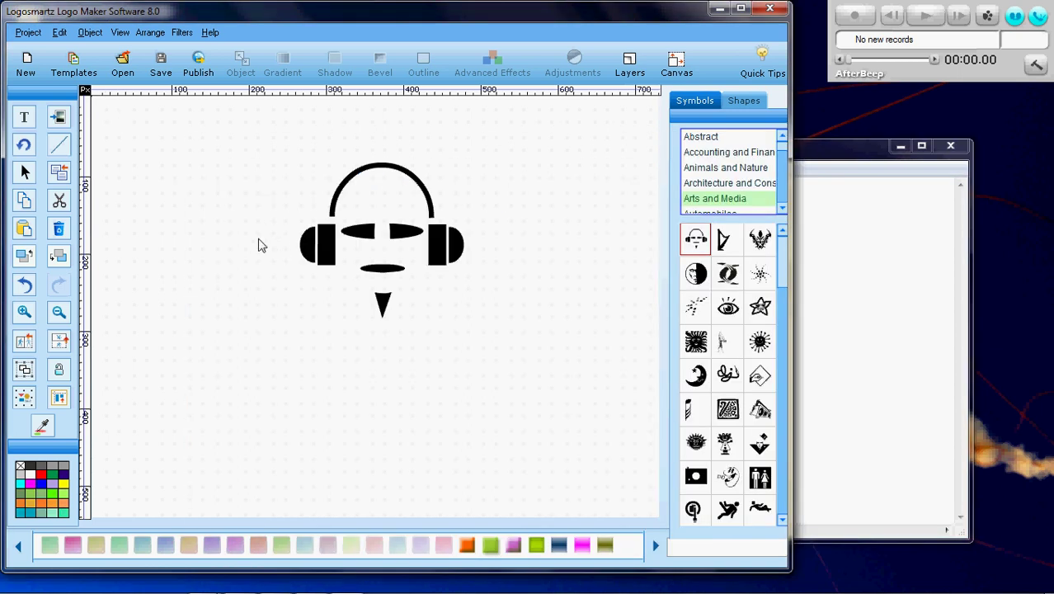
{"action": "left_click", "coordinate": [25, 120]}
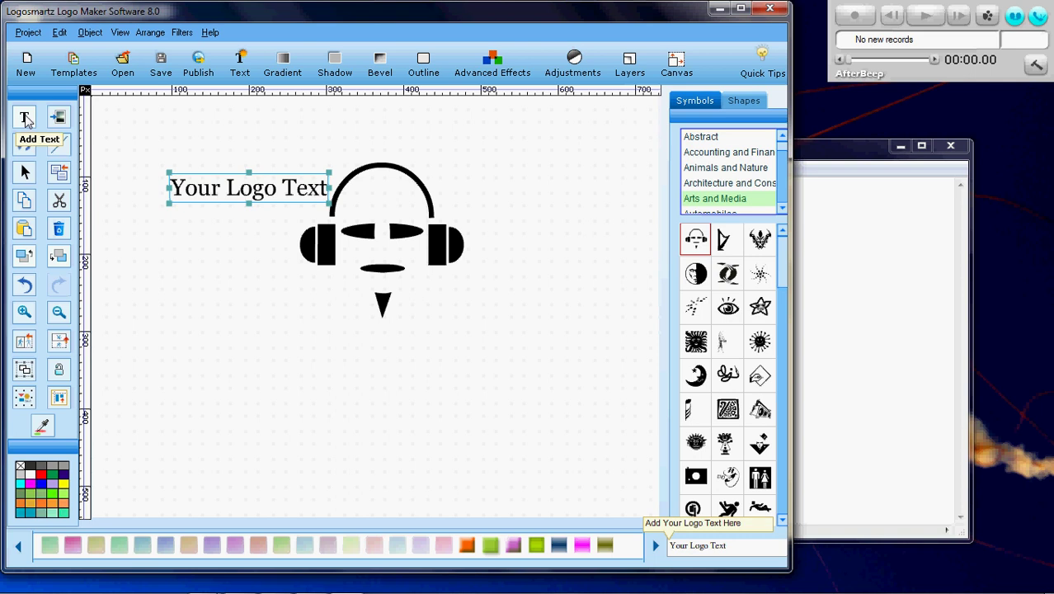
{"action": "left_click_drag", "start_coordinate": [217, 203], "coordinate": [362, 376]}
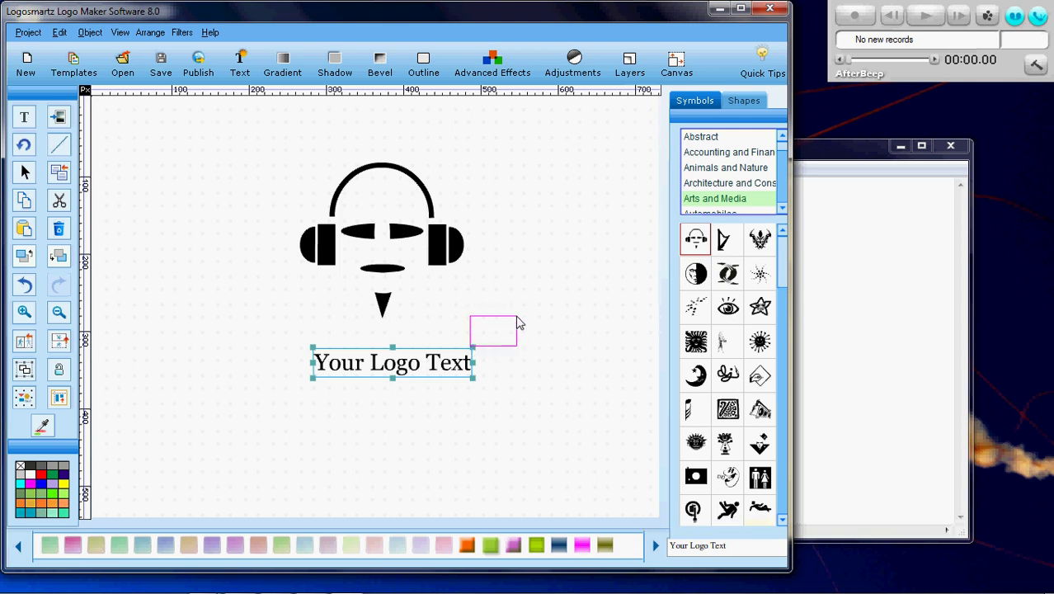
- Enlarge the "Your Logo Text" object and centre it beneath the headphone face
{"action": "left_click", "coordinate": [468, 364]}
{"action": "left_click", "coordinate": [468, 364]}
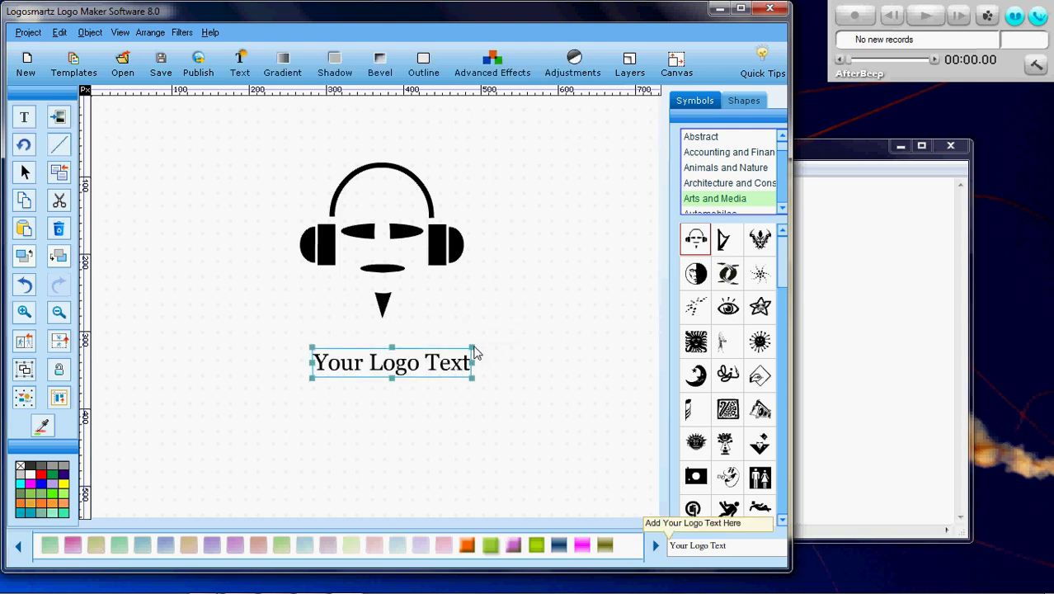
{"action": "left_click_drag", "start_coordinate": [474, 345], "coordinate": [523, 318]}
{"action": "left_click_drag", "start_coordinate": [437, 384], "coordinate": [399, 391]}
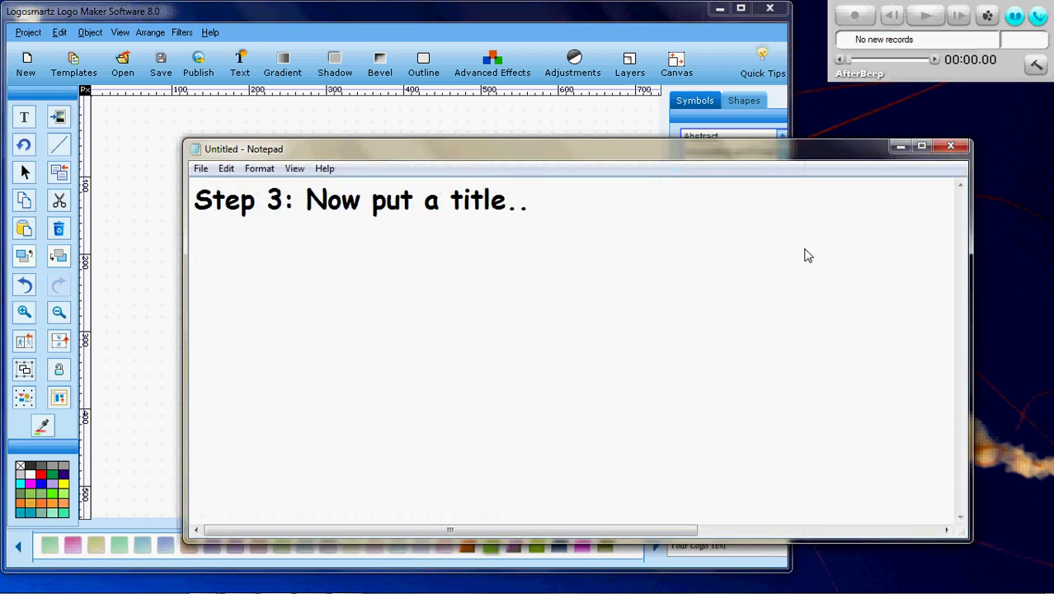
- In Notepad, continue the Step 3 line with: For this I will put the name " Youtube "
{"action": "type", "text": "For "}
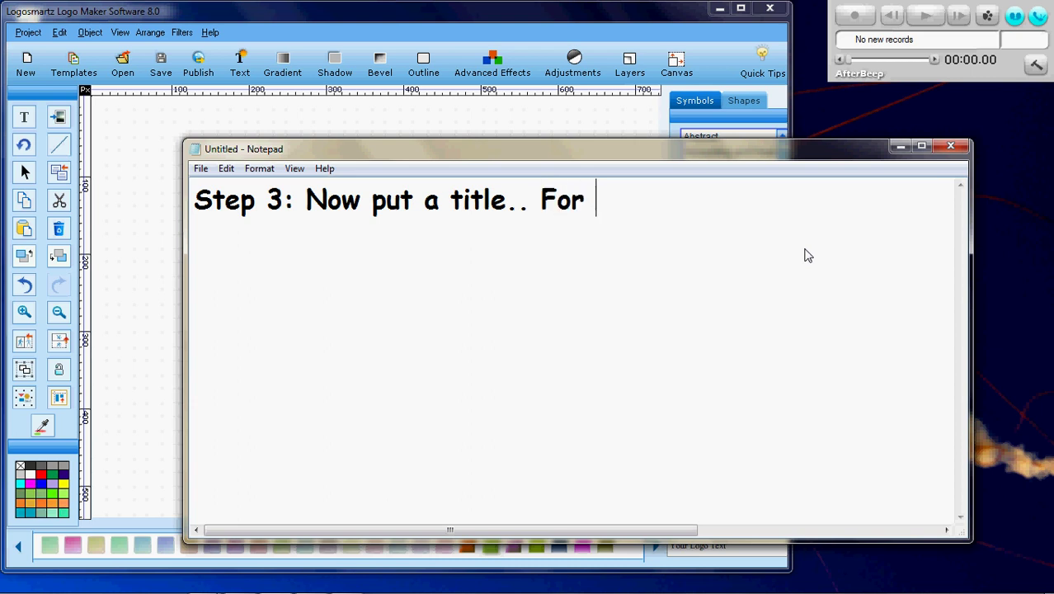
{"action": "type", "text": "this i"}
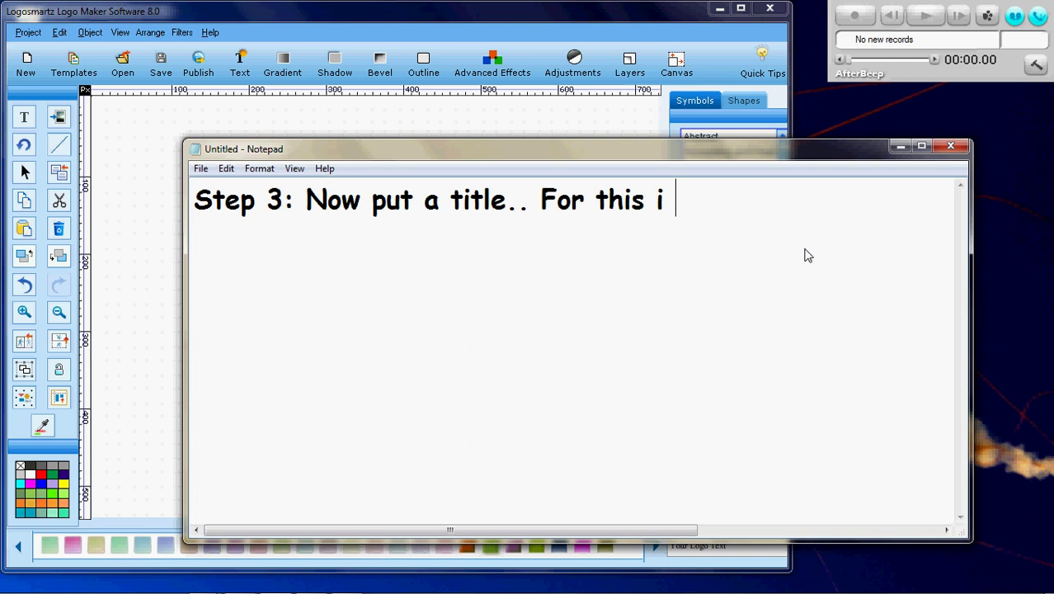
{"action": "key", "text": "BackSpace"}
{"action": "key", "text": "BackSpace"}
{"action": "type", "text": "I will"}
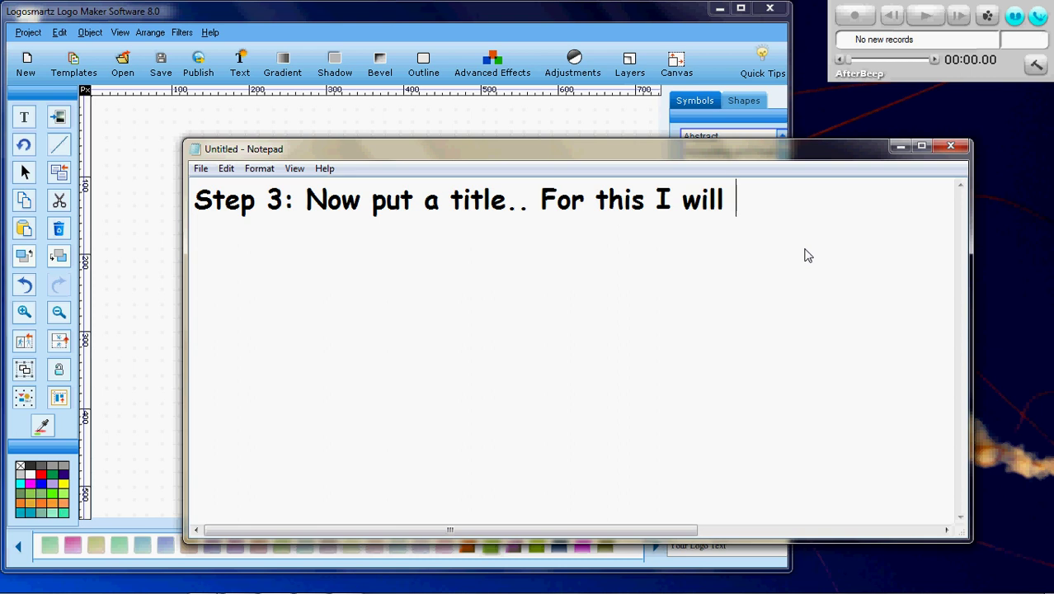
{"action": "type", "text": " put "}
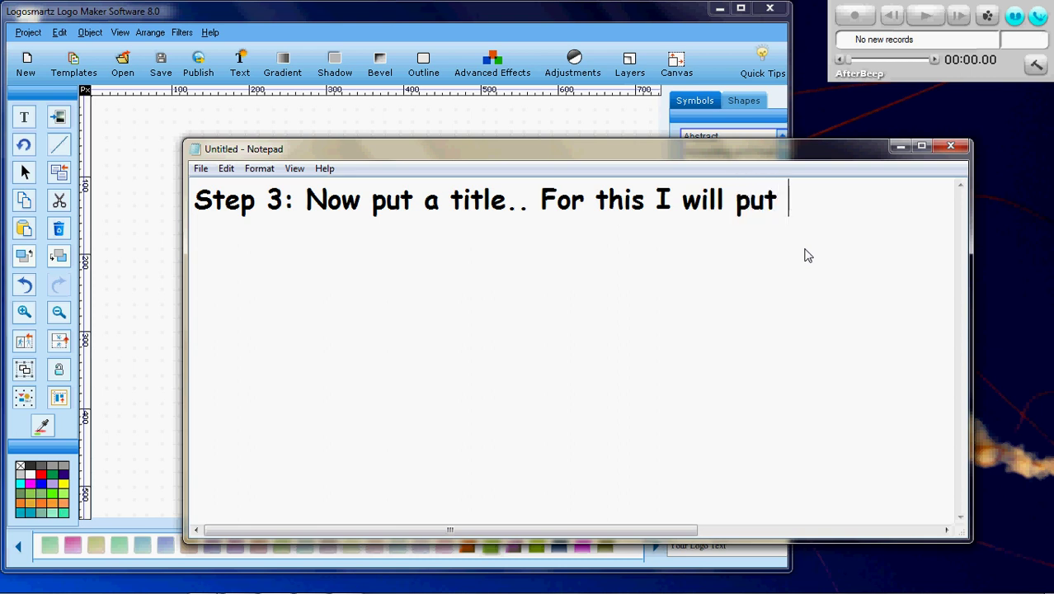
{"action": "type", "text": "the name"}
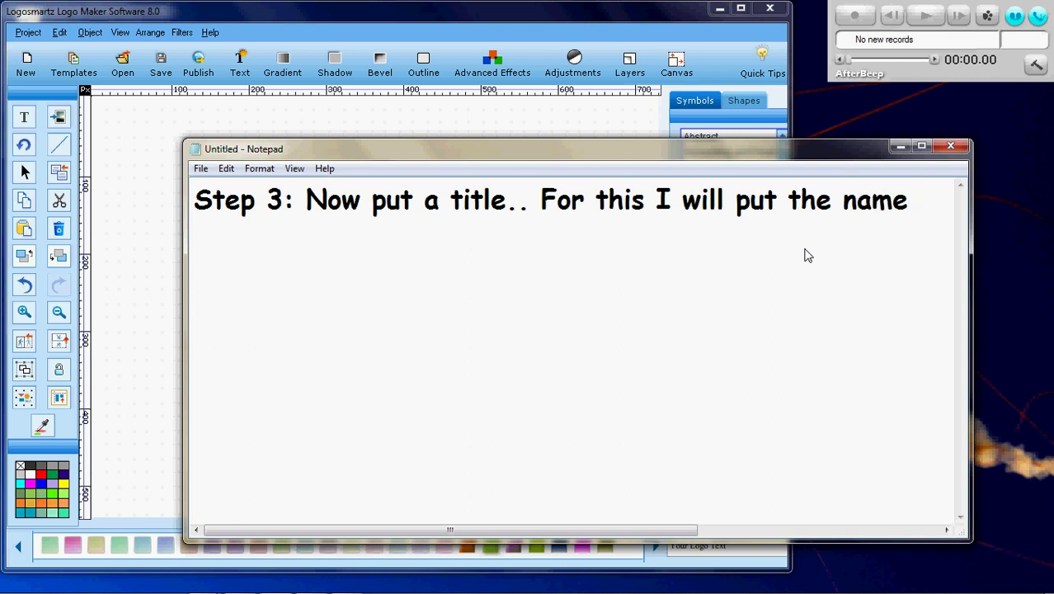
{"action": "type", "text": " \" You"}
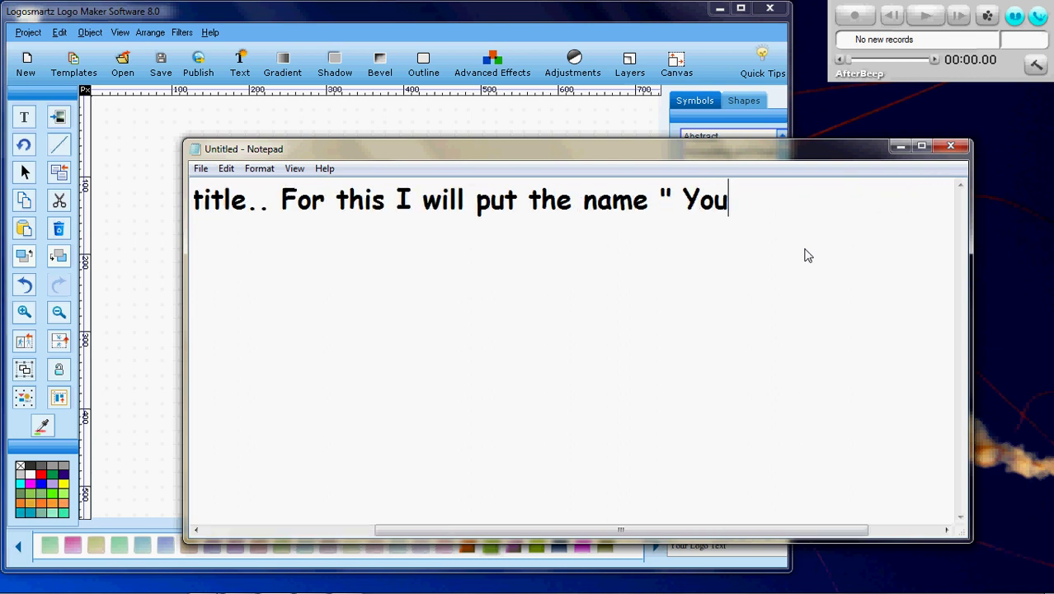
{"action": "type", "text": "tube"}
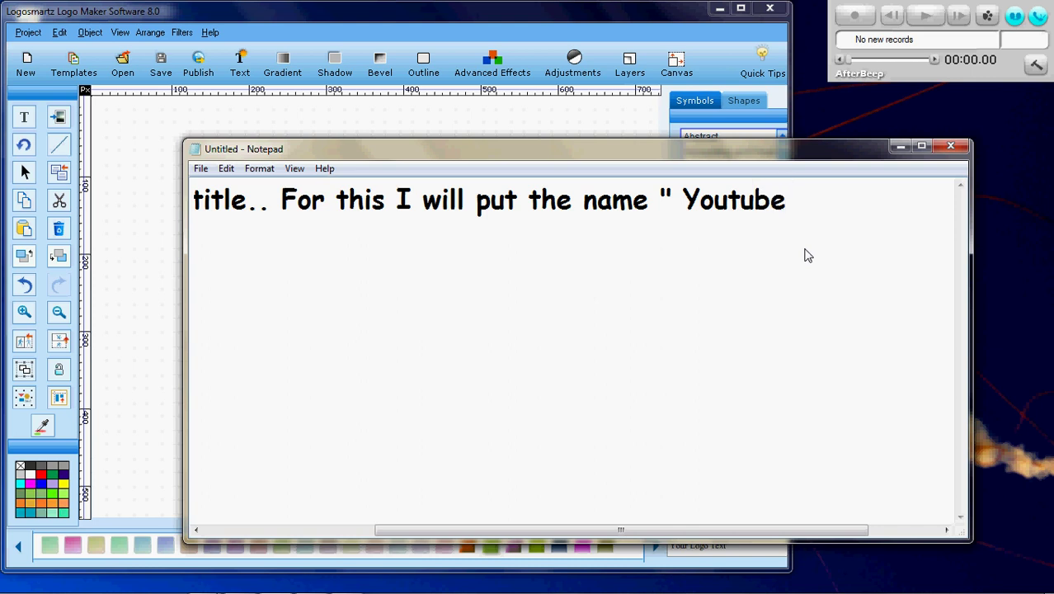
{"action": "type", "text": " \""}
- In Logosmartz, open the text effects of the logo text and change its wording to "YouTube"
{"action": "left_click", "coordinate": [598, 128]}
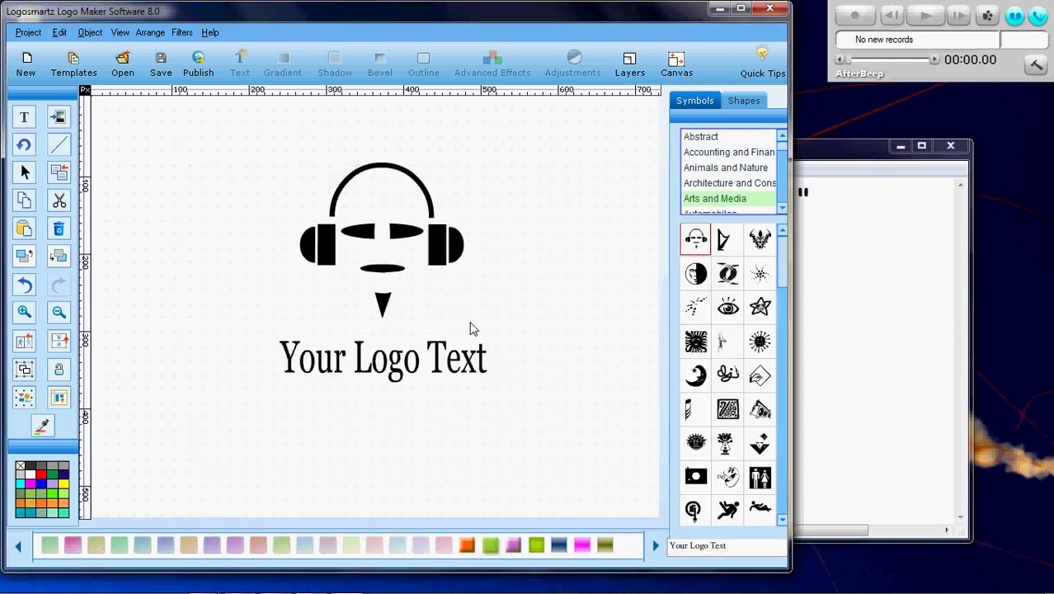
{"action": "double_click", "coordinate": [448, 368]}
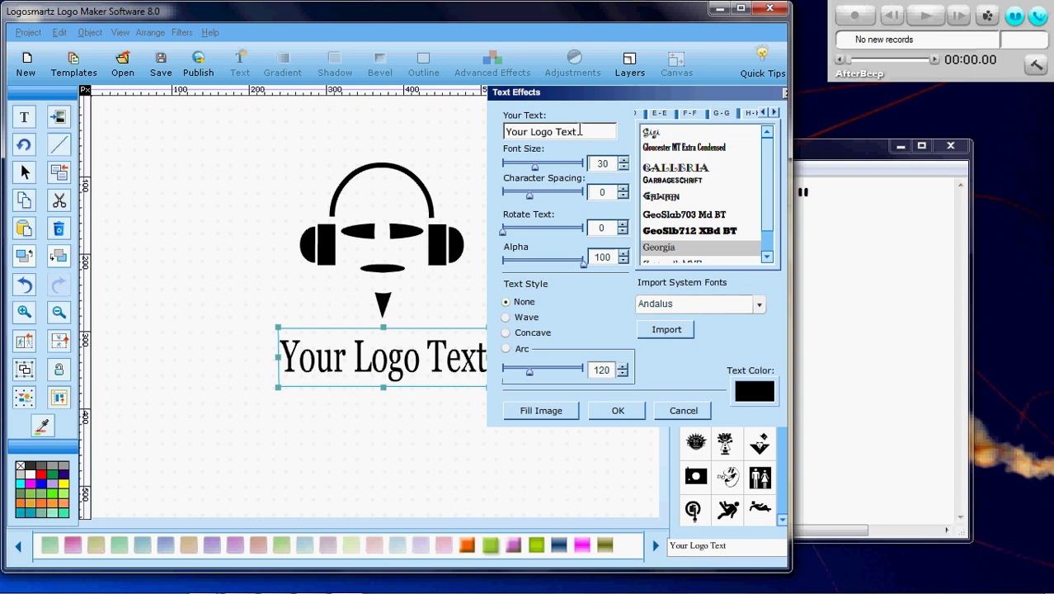
{"action": "left_click_drag", "start_coordinate": [580, 131], "coordinate": [497, 108]}
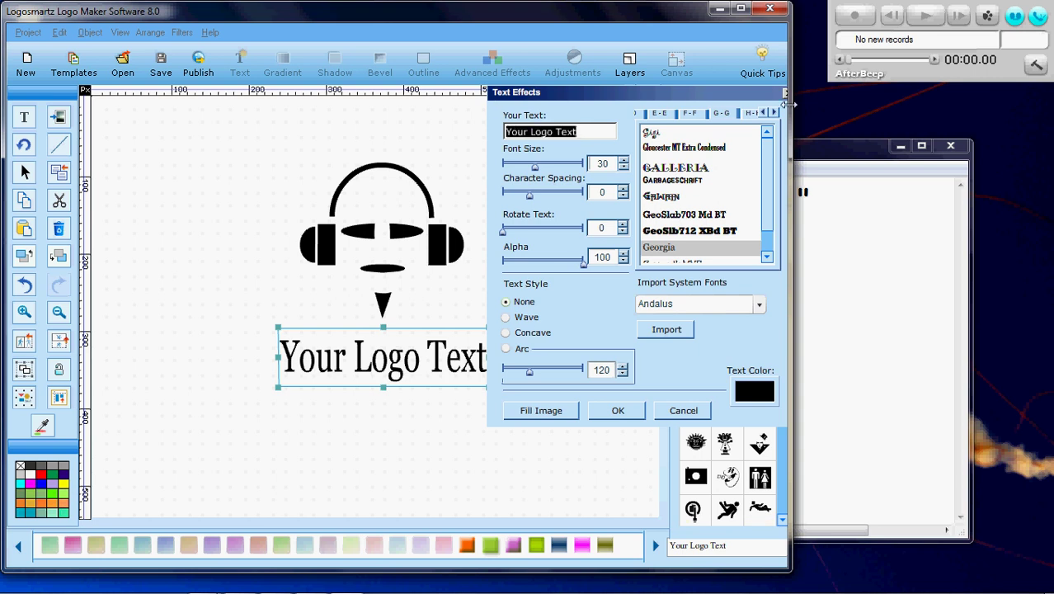
{"action": "type", "text": "You"}
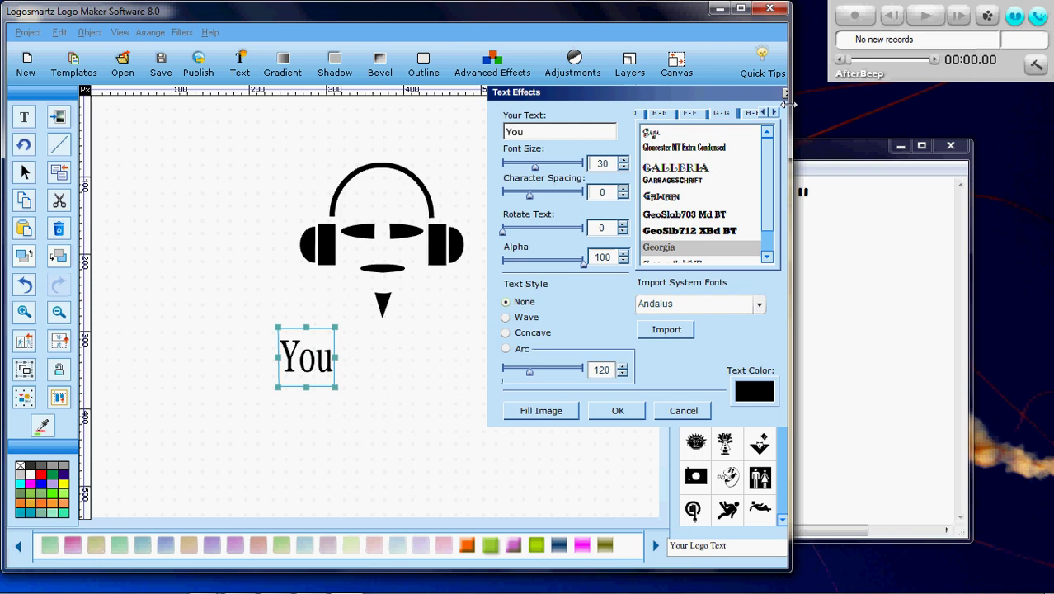
{"action": "type", "text": " t"}
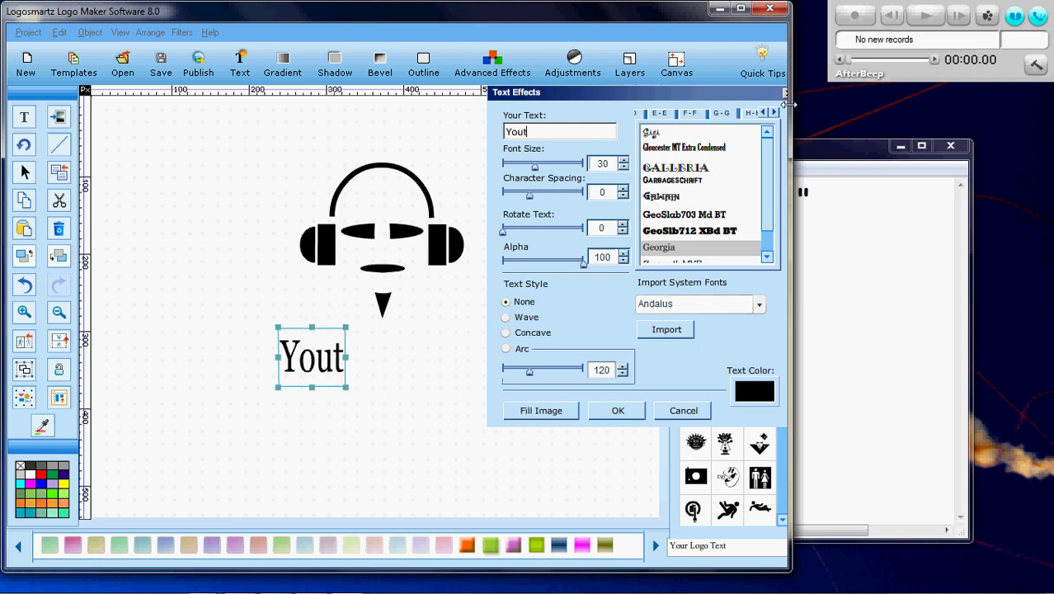
{"action": "type", "text": "u"}
{"action": "key", "text": "BackSpace"}
{"action": "key", "text": "BackSpace"}
{"action": "key", "text": "BackSpace"}
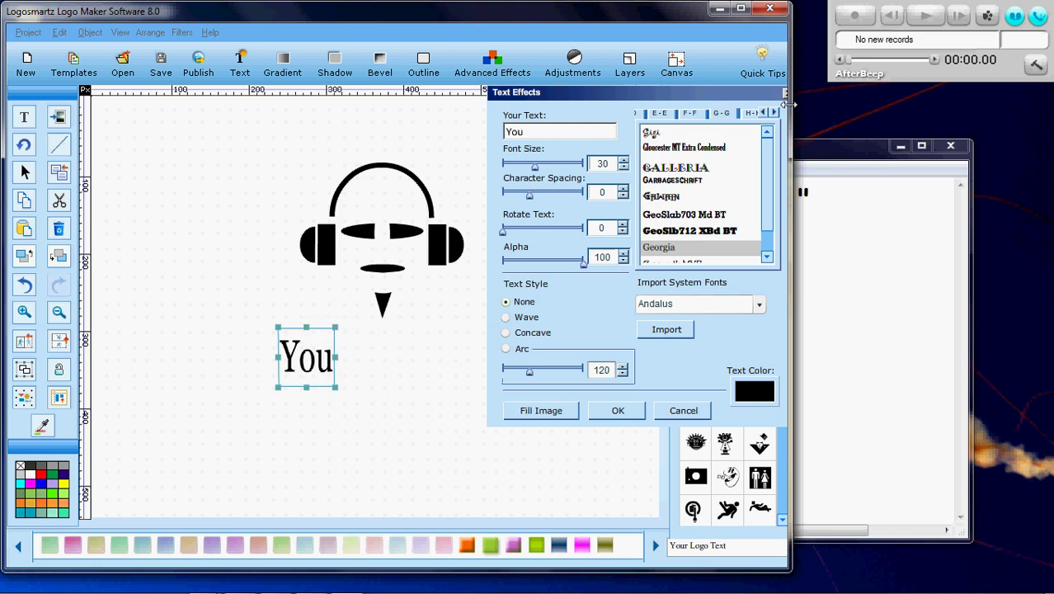
{"action": "type", "text": "u"}
{"action": "key", "text": "BackSpace"}
{"action": "type", "text": "Tu"}
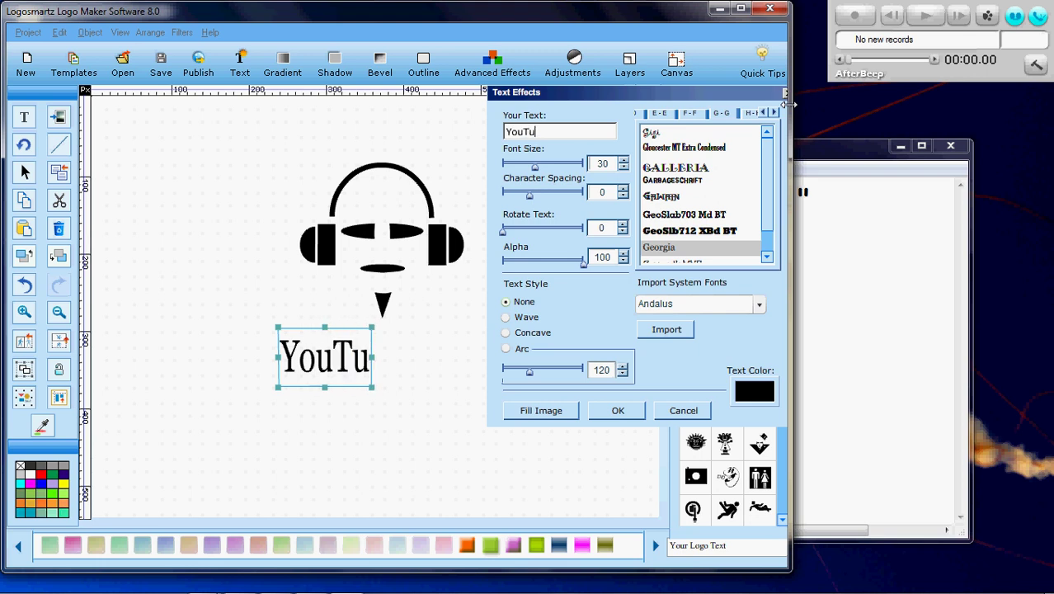
{"action": "type", "text": "be"}
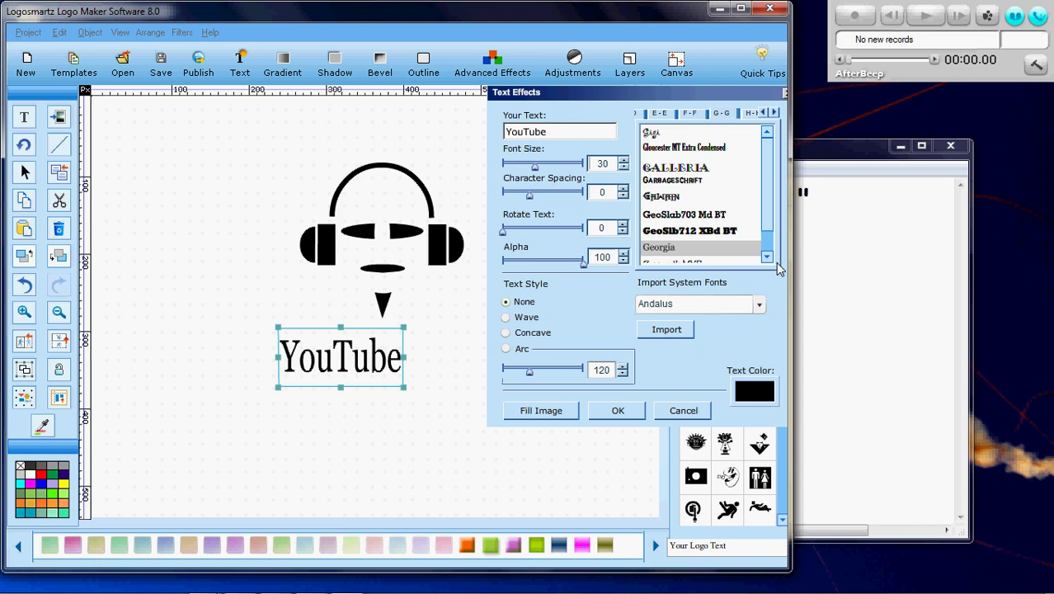
{"action": "double_click", "coordinate": [840, 145]}
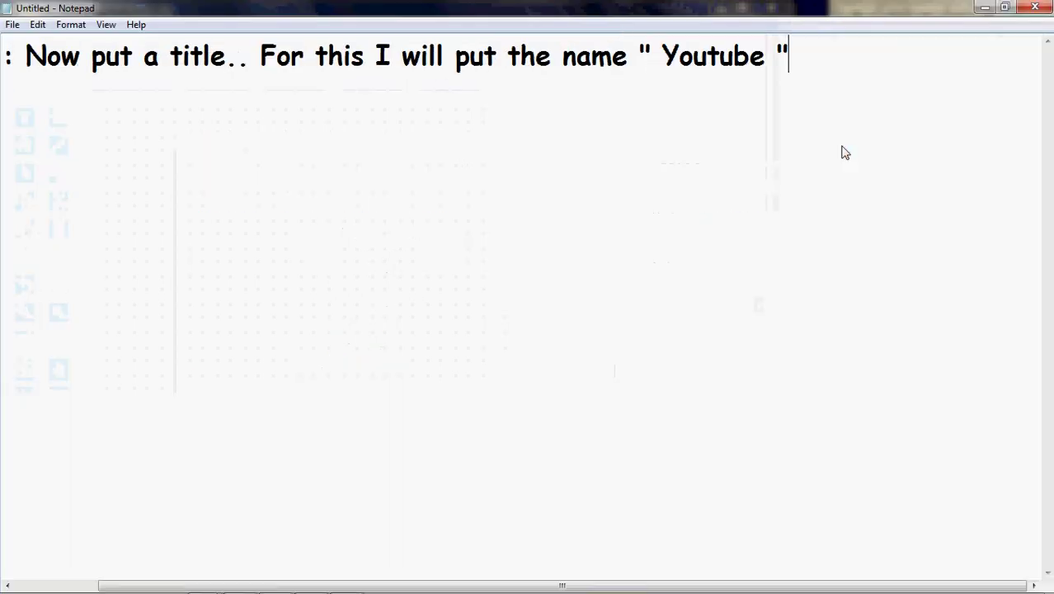
{"action": "double_click", "coordinate": [834, 13]}
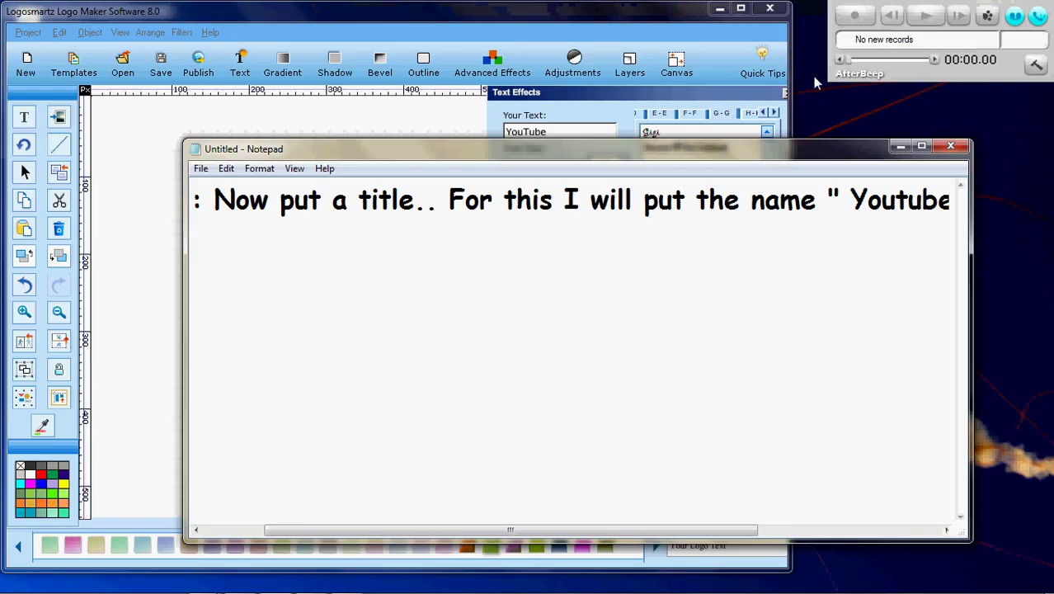
{"action": "right_click", "coordinate": [921, 202]}
{"action": "left_click", "coordinate": [908, 307]}
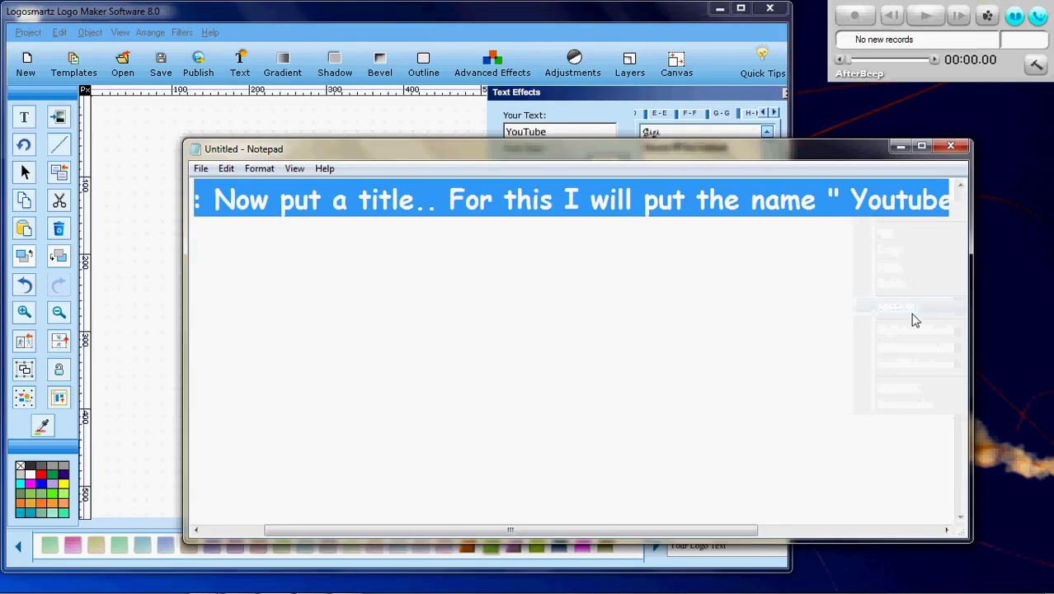
{"action": "key", "text": "Delete"}
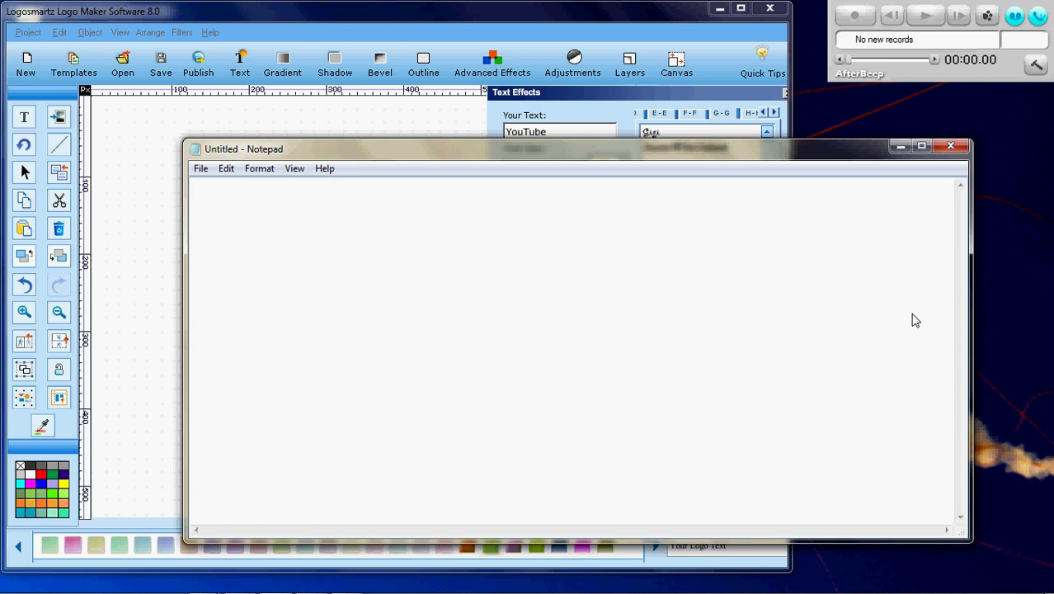
{"action": "right_click", "coordinate": [916, 318]}
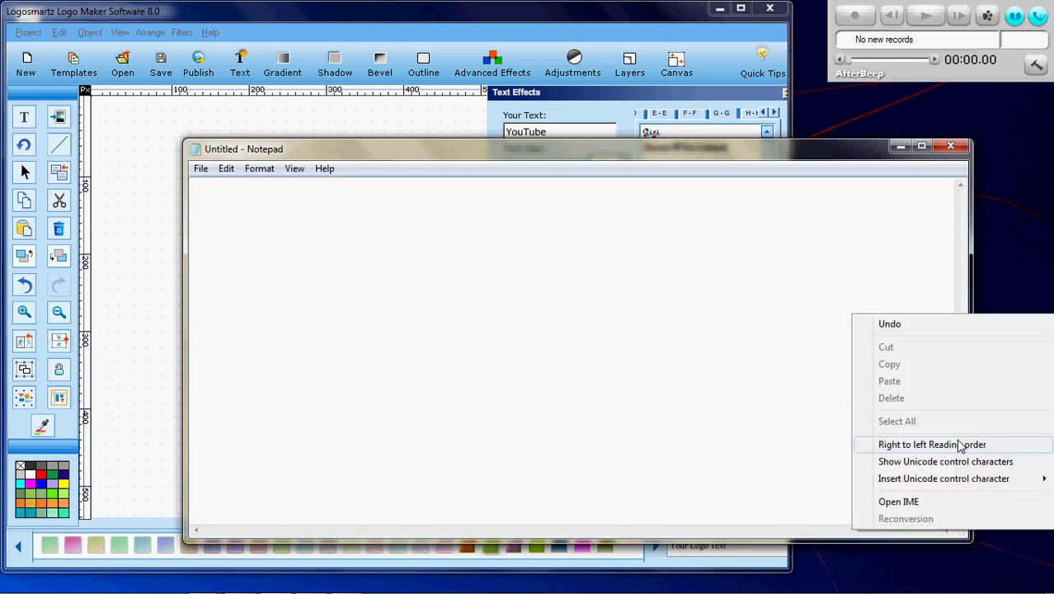
{"action": "left_click", "coordinate": [954, 331]}
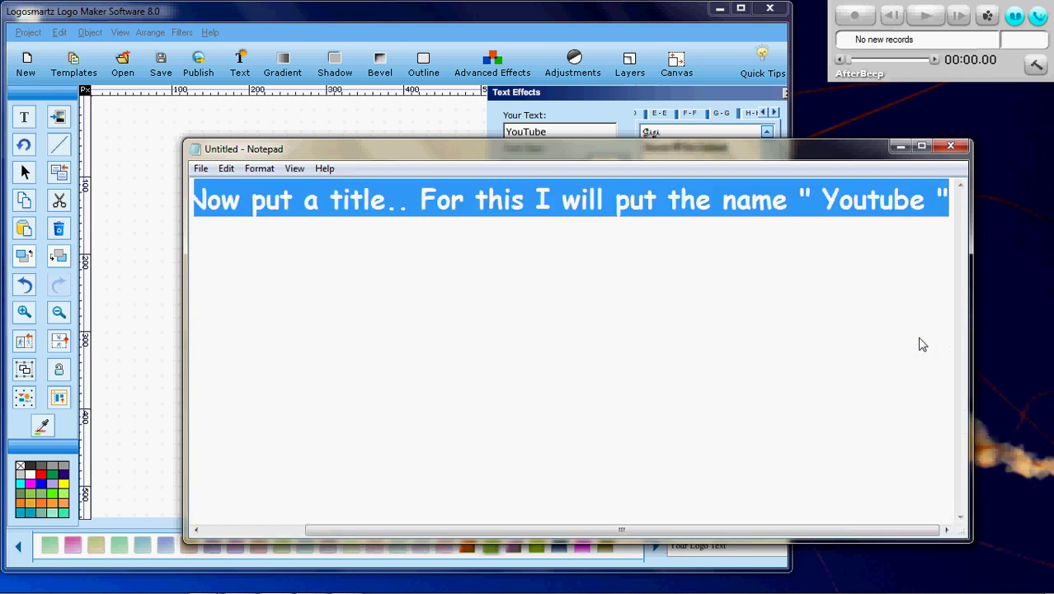
- In Notepad, look back through the Step 3 line from its end to its beginning
{"action": "left_click", "coordinate": [922, 345]}
{"action": "key", "text": "Left"}
{"action": "key", "text": "Left"}
{"action": "key", "text": "Left"}
{"action": "key", "text": "Left"}
{"action": "key", "text": "Left"}
{"action": "key", "text": "Left"}
{"action": "key", "text": "Left"}
{"action": "key", "text": "Left"}
{"action": "key", "text": "Left"}
{"action": "key", "text": "Left"}
{"action": "key", "text": "Left"}
{"action": "key", "text": "Left"}
{"action": "key", "text": "Left"}
{"action": "key", "text": "Left"}
{"action": "key", "text": "Left"}
{"action": "key", "text": "Left"}
{"action": "key", "text": "Left"}
{"action": "key", "text": "Left"}
{"action": "key", "text": "Left"}
{"action": "key", "text": "Left"}
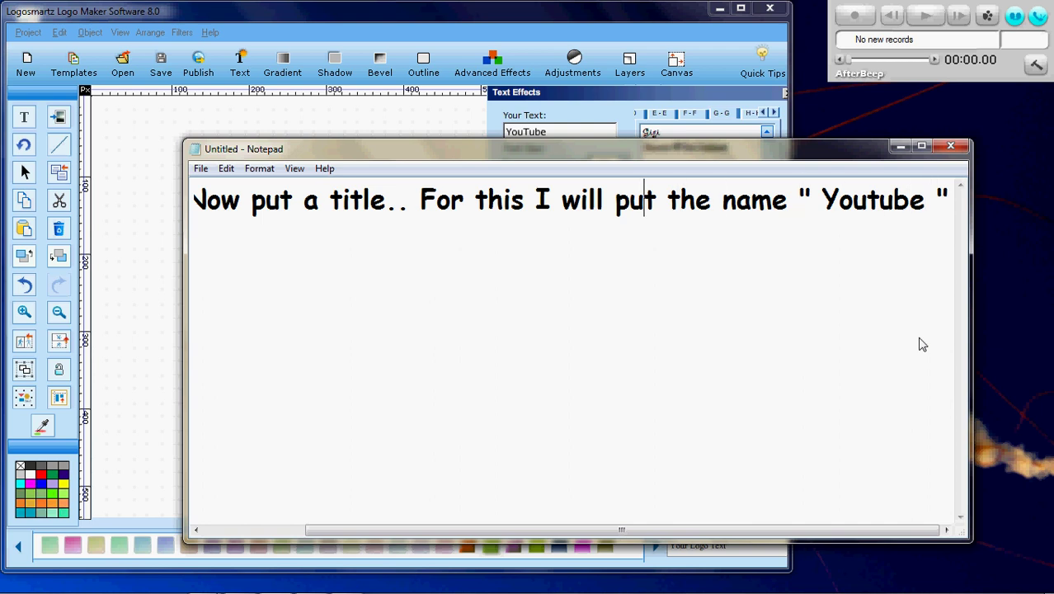
{"action": "key", "text": "Left"}
{"action": "key", "text": "Left"}
{"action": "key", "text": "Left"}
{"action": "key", "text": "Left"}
{"action": "key", "text": "Left"}
{"action": "key", "text": "Left"}
{"action": "key", "text": "Left"}
{"action": "key", "text": "Left"}
{"action": "key", "text": "Left"}
{"action": "key", "text": "Left"}
{"action": "key", "text": "Left"}
{"action": "key", "text": "Left"}
{"action": "key", "text": "Left"}
{"action": "key", "text": "Left"}
{"action": "key", "text": "Left"}
{"action": "key", "text": "Left"}
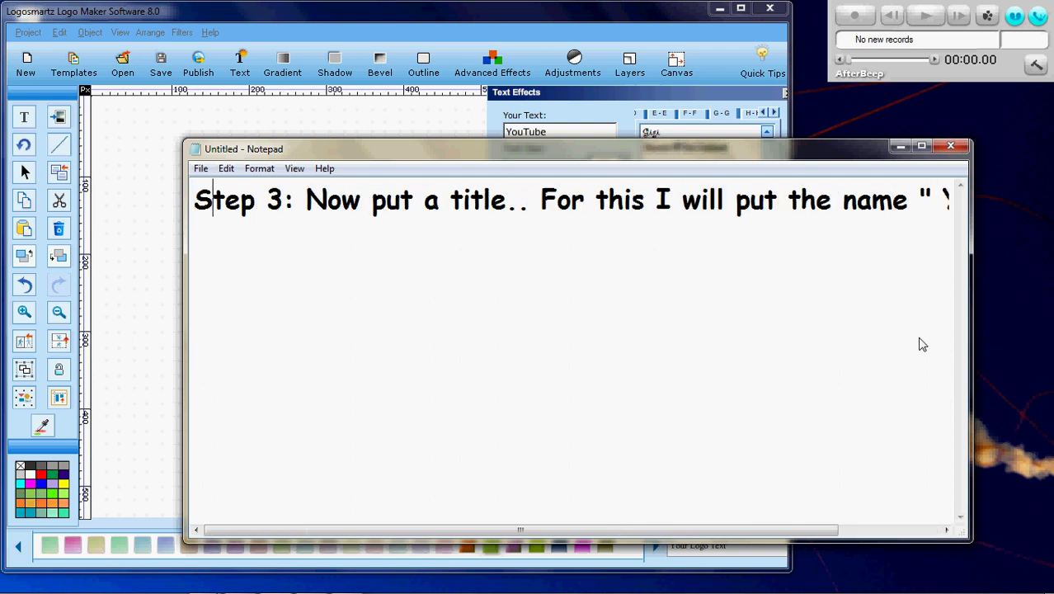
{"action": "key", "text": "Right"}
{"action": "key", "text": "Right"}
{"action": "key", "text": "Right"}
{"action": "key", "text": "Right"}
{"action": "key", "text": "Right"}
{"action": "key", "text": "Right"}
{"action": "key", "text": "Right"}
- Replace the entire Step 3 note with a new line starting "Ster 4:"
{"action": "right_click", "coordinate": [923, 345]}
{"action": "right_click", "coordinate": [843, 211]}
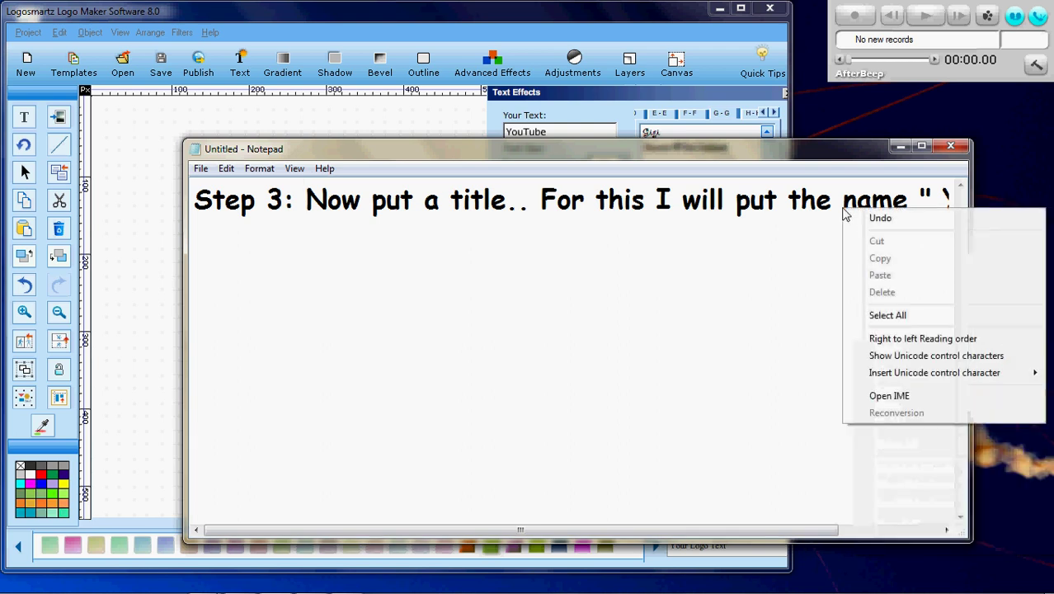
{"action": "left_click", "coordinate": [887, 316]}
{"action": "key", "text": "BackSpace"}
{"action": "type", "text": "St"}
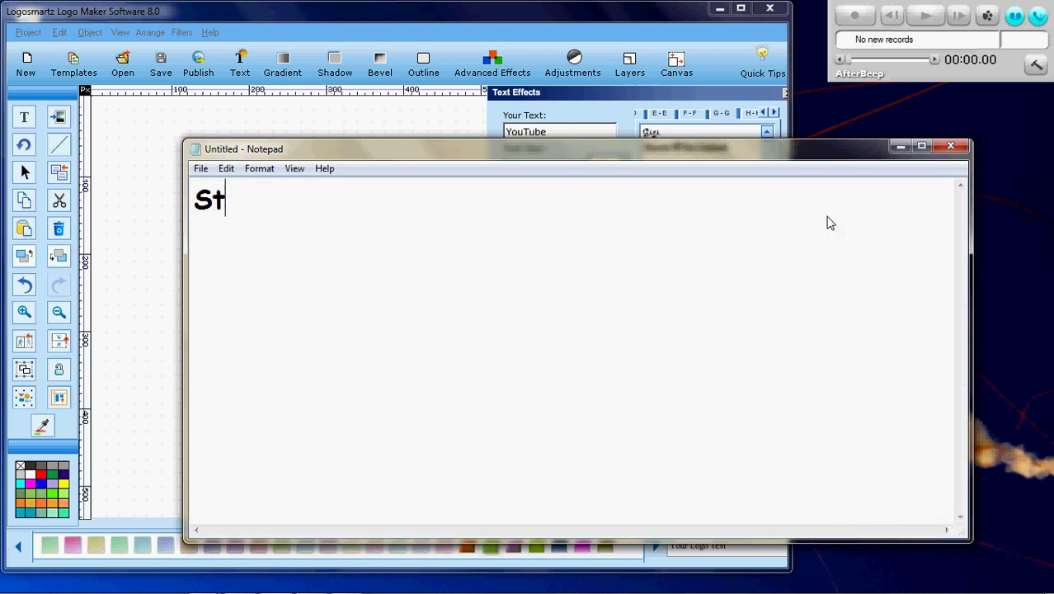
{"action": "type", "text": "er 4:"}
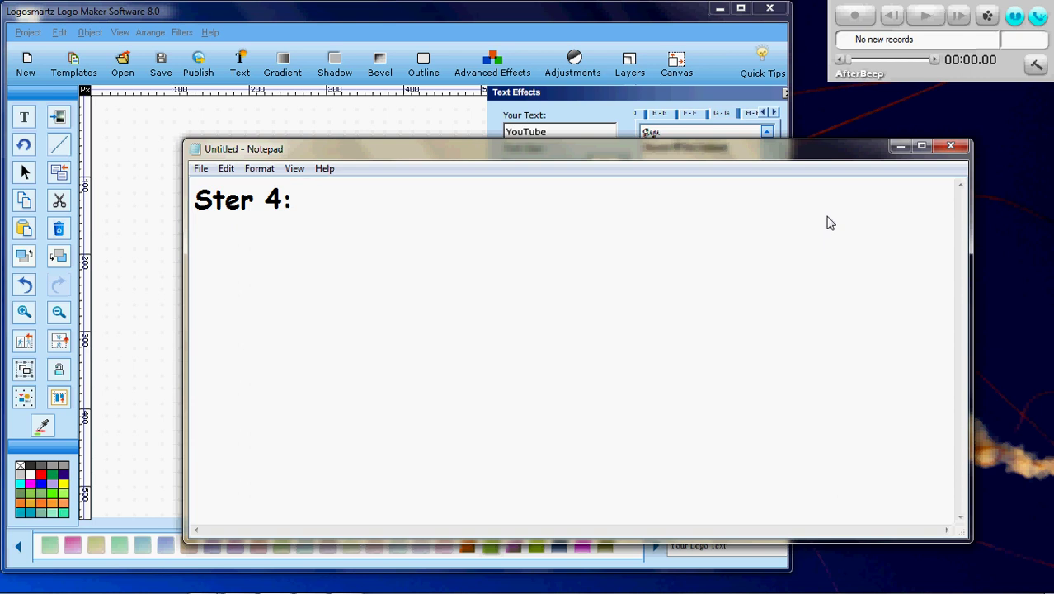
- Continue the Step 4 line with "Once you have that u can play", correcting the spelling of "Once"
{"action": "type", "text": " One"}
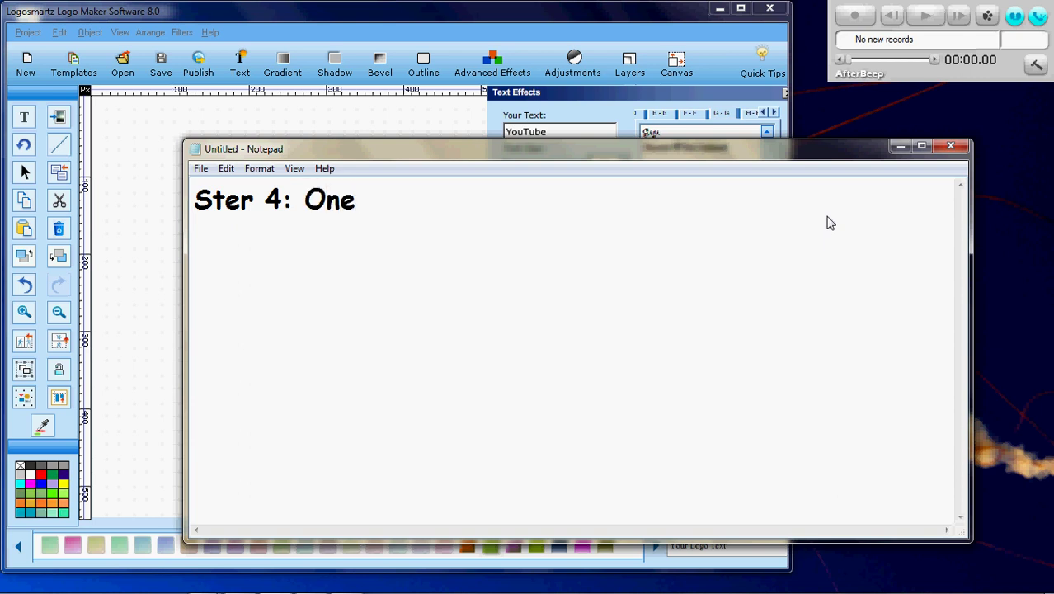
{"action": "type", "text": "ce"}
{"action": "key", "text": "BackSpace"}
{"action": "key", "text": "BackSpace"}
{"action": "type", "text": "se"}
{"action": "key", "text": "BackSpace"}
{"action": "key", "text": "BackSpace"}
{"action": "type", "text": "s"}
{"action": "key", "text": "BackSpace"}
{"action": "key", "text": "BackSpace"}
{"action": "type", "text": "ce"}
{"action": "key", "text": "BackSpace"}
{"action": "key", "text": "BackSpace"}
{"action": "type", "text": "s"}
{"action": "key", "text": "BackSpace"}
{"action": "type", "text": "ce you h"}
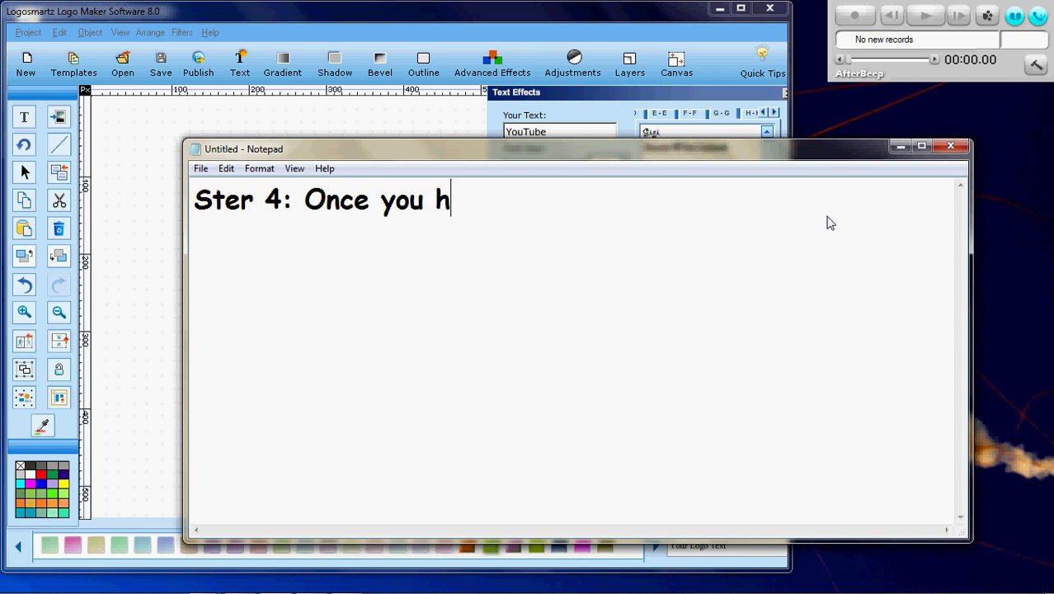
{"action": "type", "text": "ave tha"}
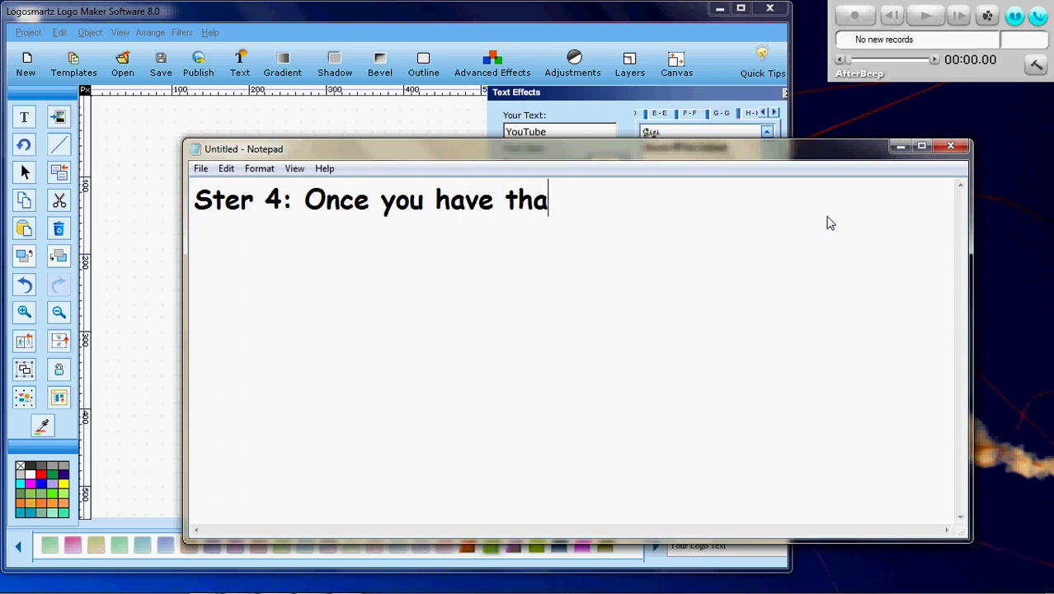
{"action": "type", "text": "t u can play "}
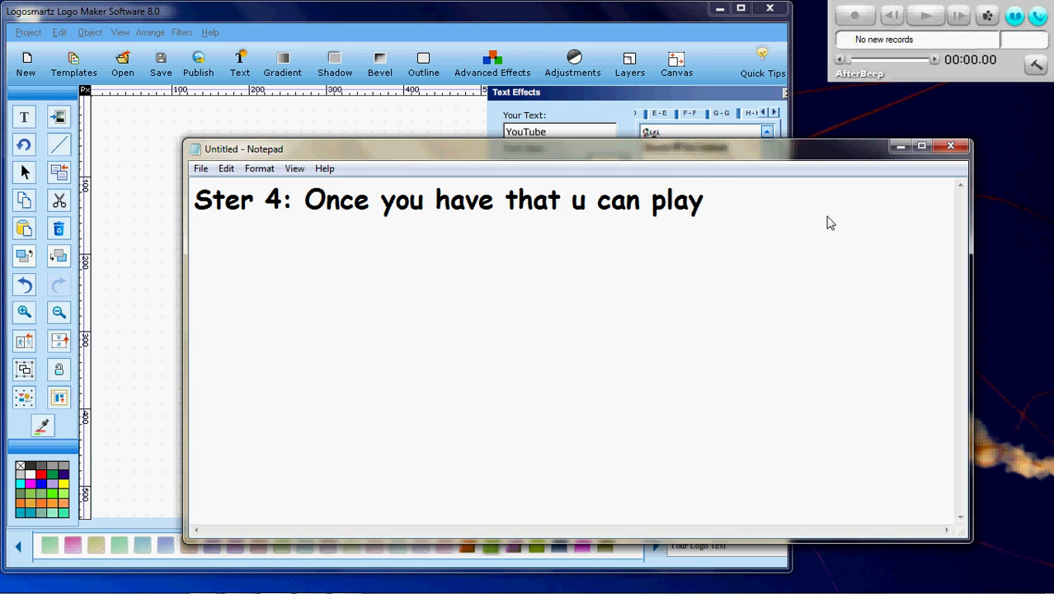
- Extend the Step 4 line with "with the colors and fonts.."
{"action": "type", "text": "with the"}
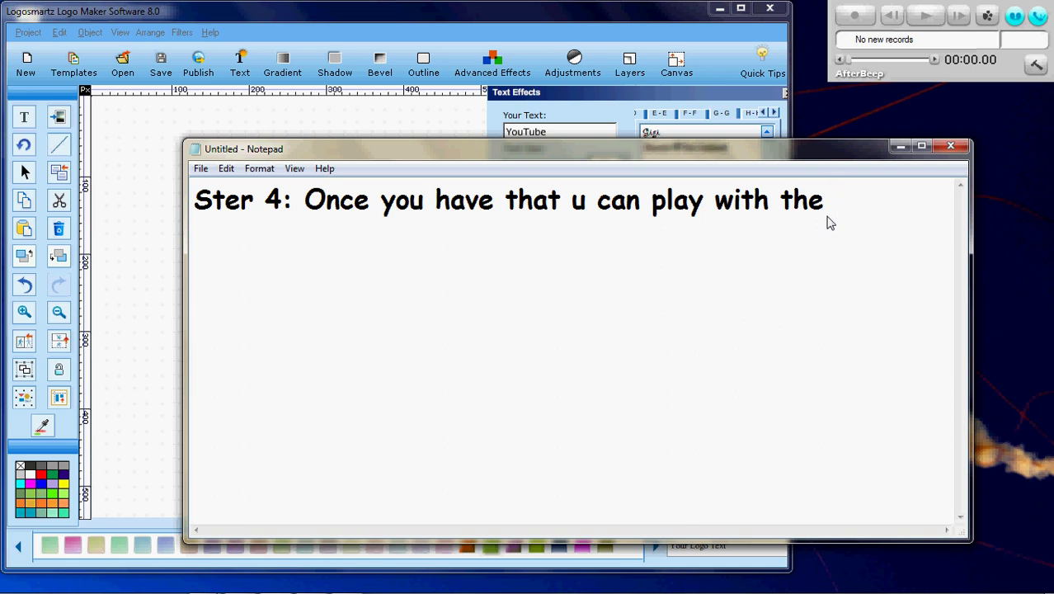
{"action": "type", "text": "colo"}
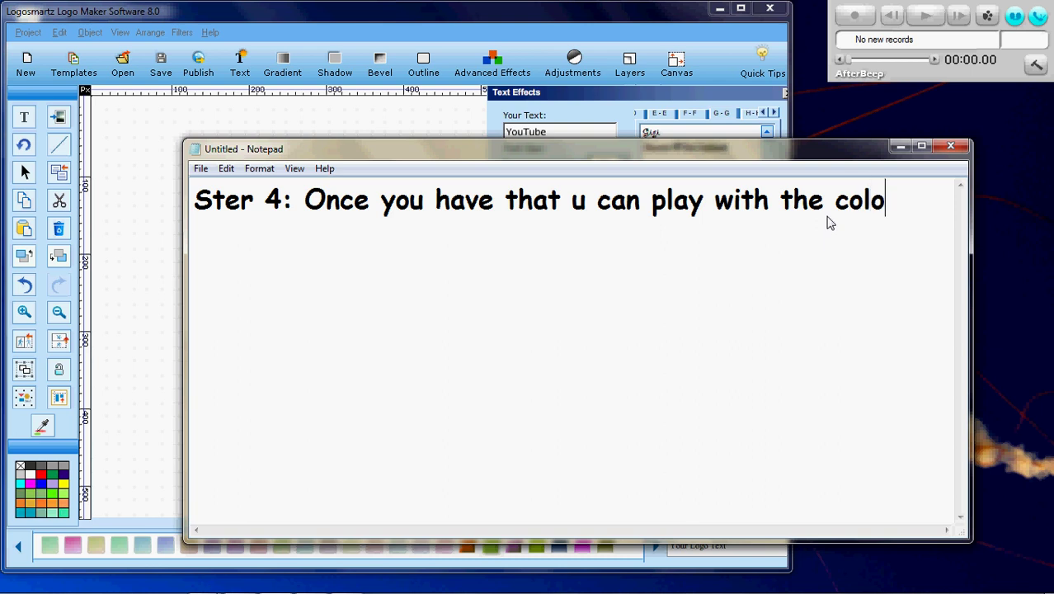
{"action": "type", "text": "rs"}
{"action": "type", "text": " and f"}
{"action": "type", "text": "on"}
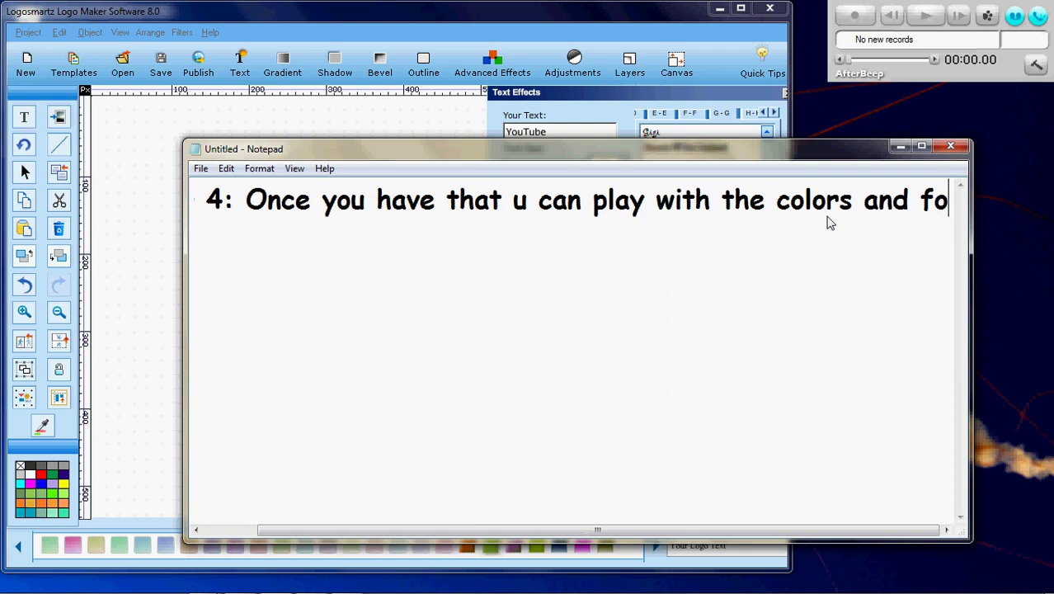
{"action": "type", "text": "ts"}
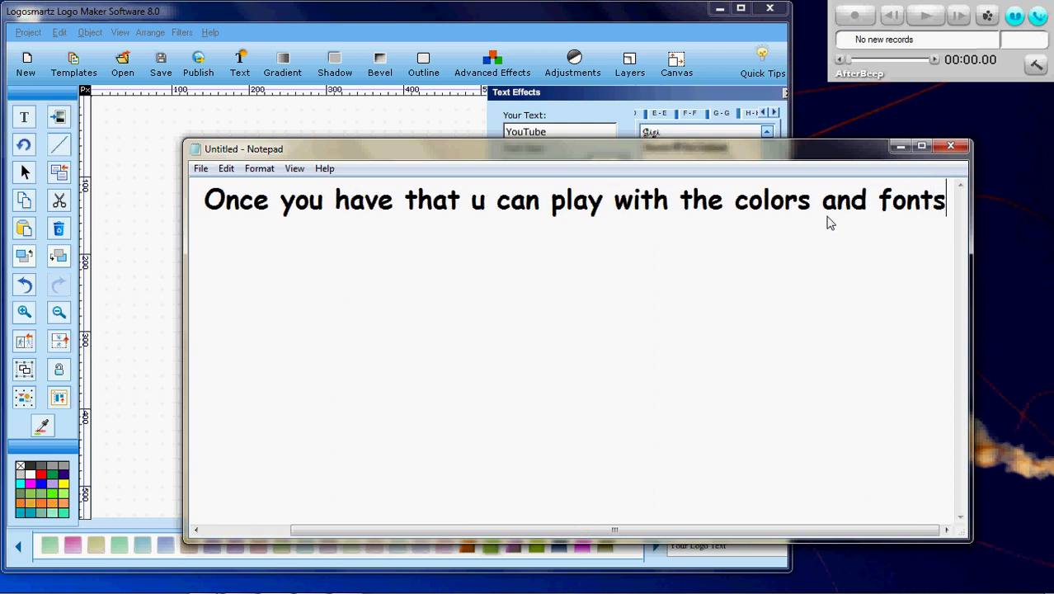
{"action": "type", "text": ".. "}
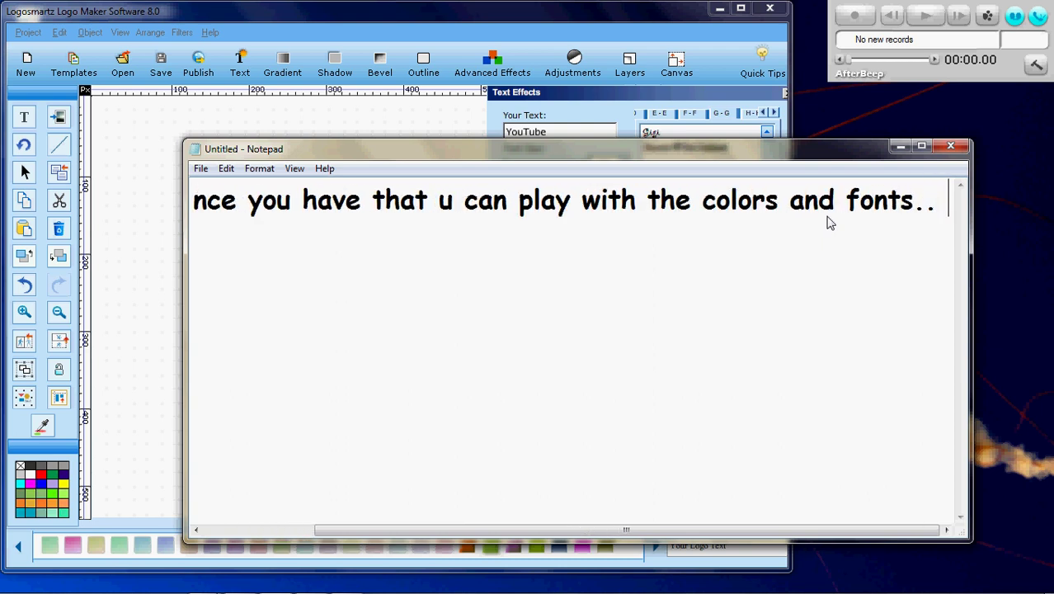
- Add the words "Here I will show u" to the end of the Step 4 line
{"action": "type", "text": "Her"}
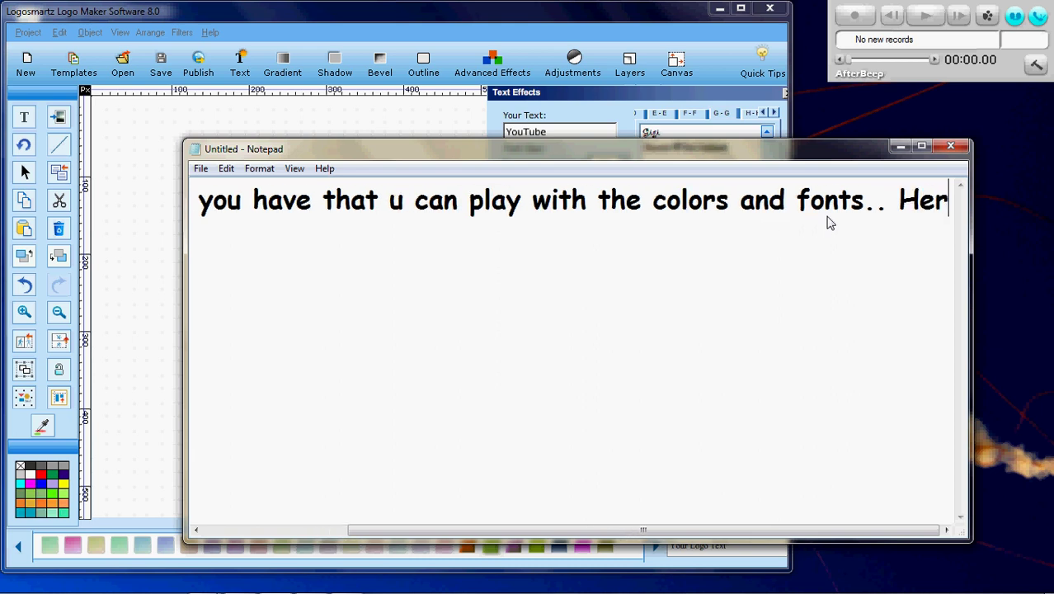
{"action": "type", "text": "e I wil"}
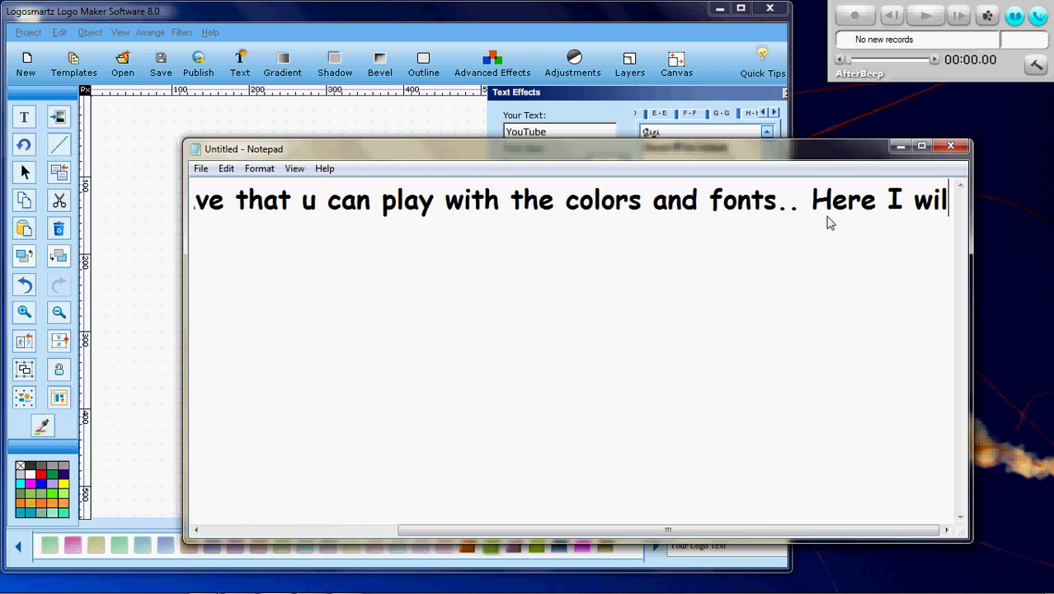
{"action": "type", "text": "l"}
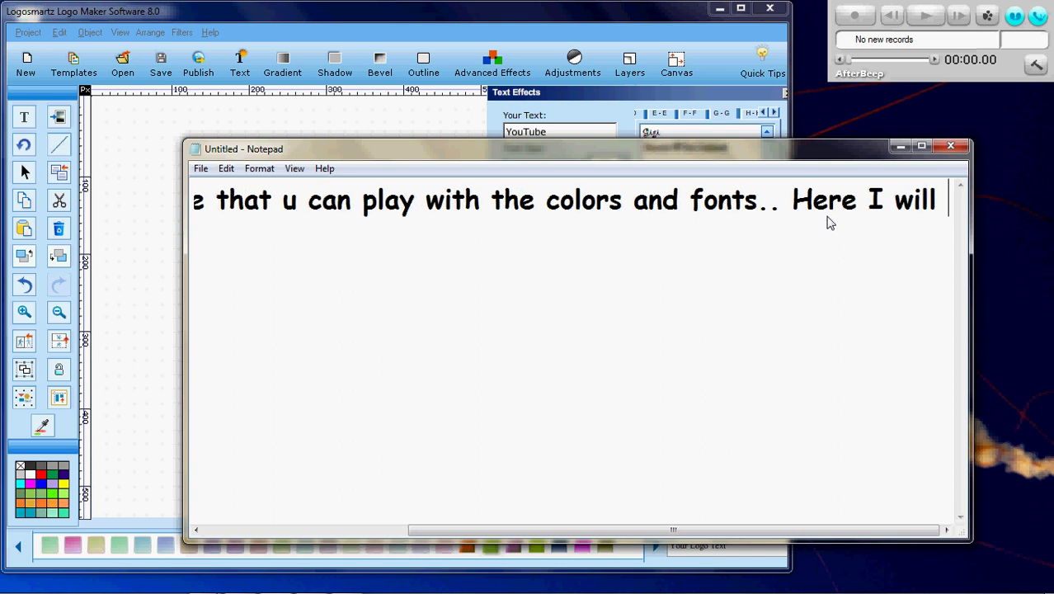
{"action": "type", "text": " soow u"}
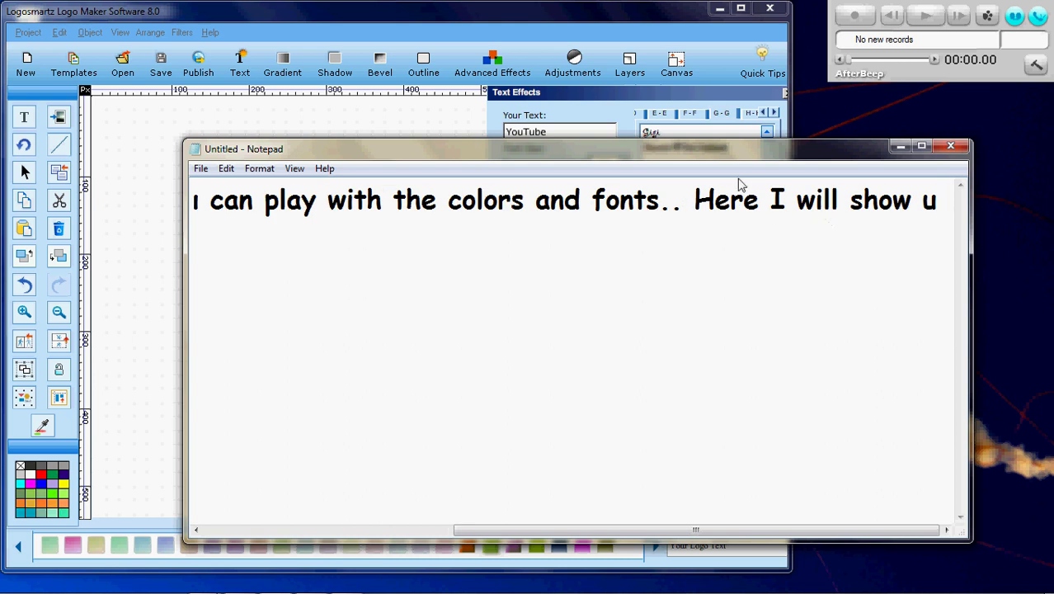
- Finish the Step 4 line in Notepad with the words "with the title"
{"action": "left_click", "coordinate": [556, 16]}
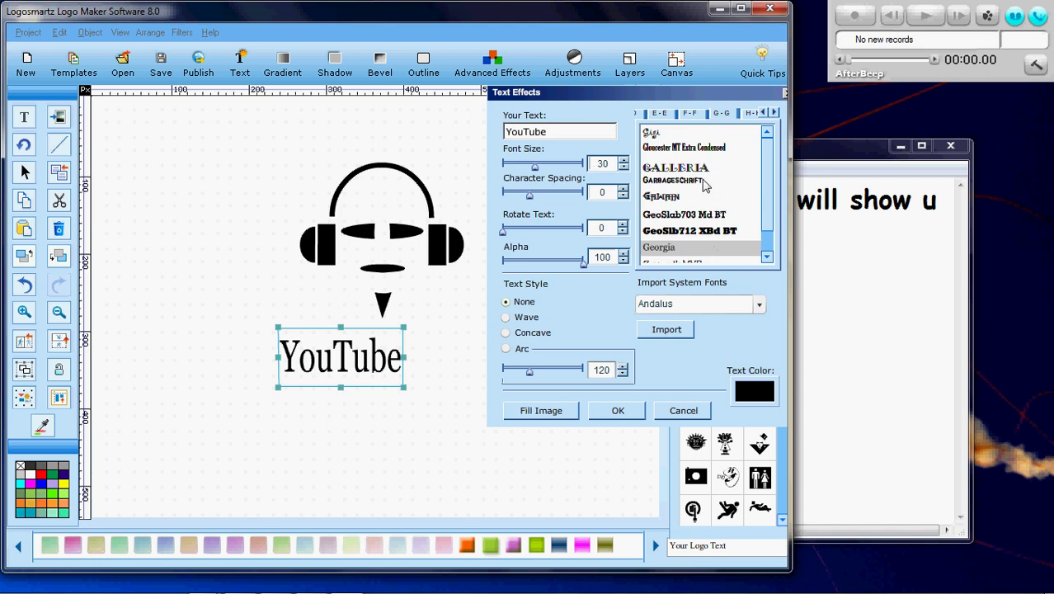
{"action": "left_click", "coordinate": [821, 287]}
{"action": "left_click", "coordinate": [946, 206]}
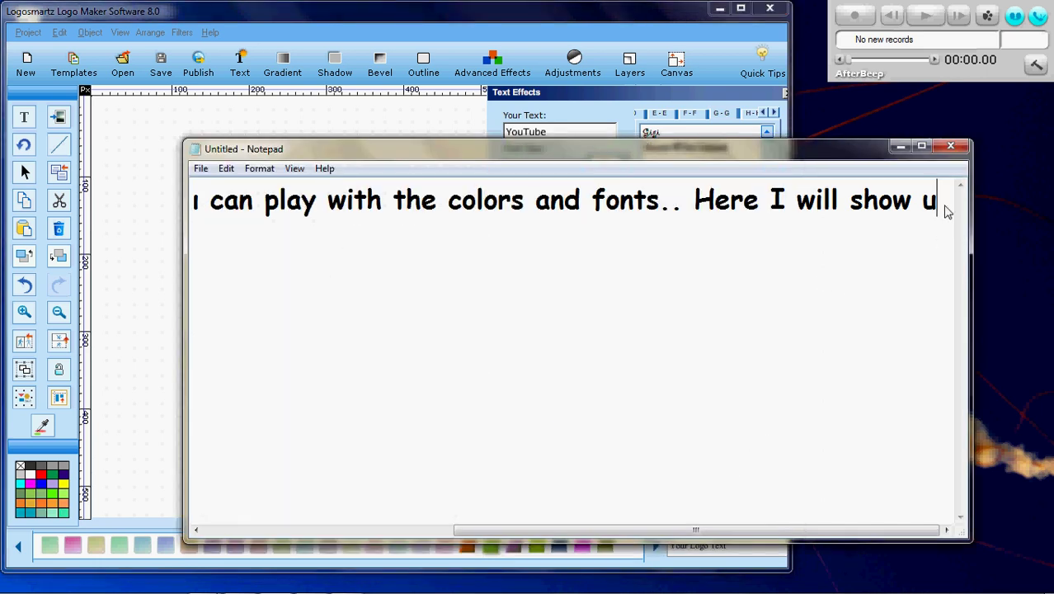
{"action": "type", "text": "wioth"}
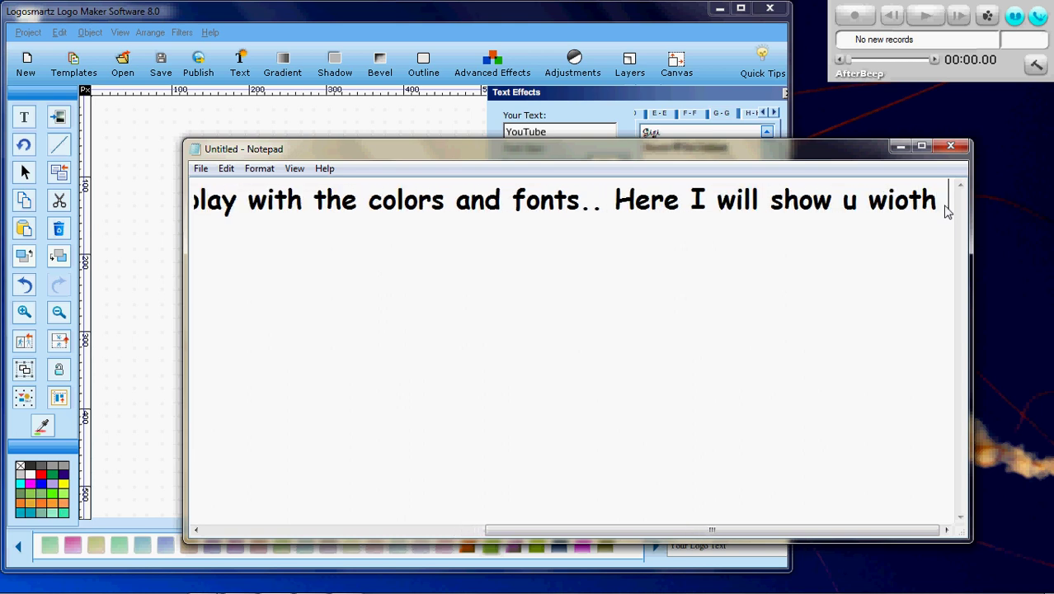
{"action": "key", "text": "BackSpace"}
{"action": "key", "text": "BackSpace"}
{"action": "key", "text": "BackSpace"}
{"action": "key", "text": "BackSpace"}
{"action": "key", "text": "BackSpace"}
{"action": "type", "text": "th"}
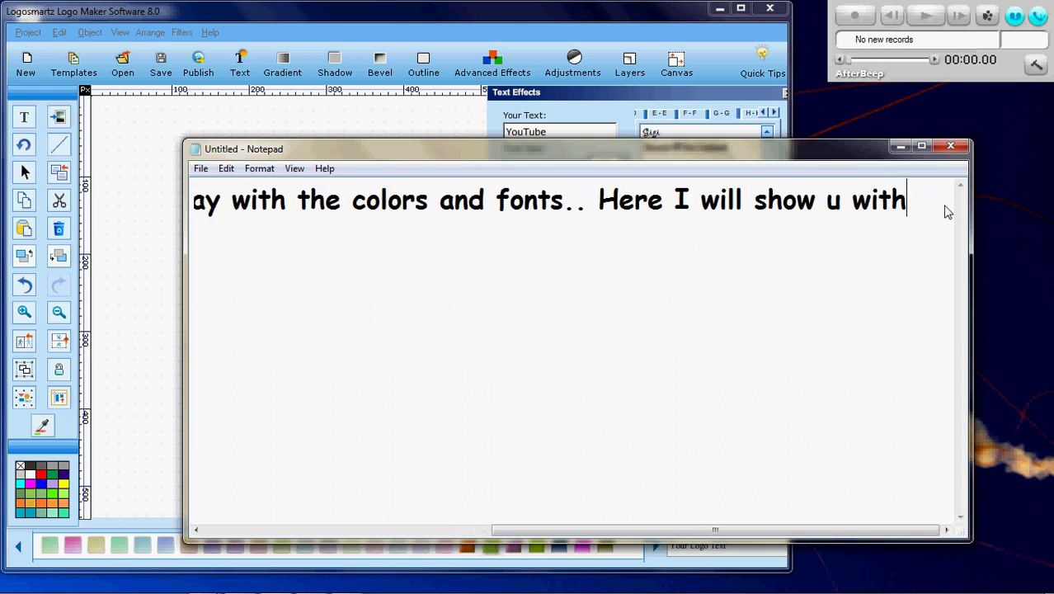
{"action": "type", "text": "the"}
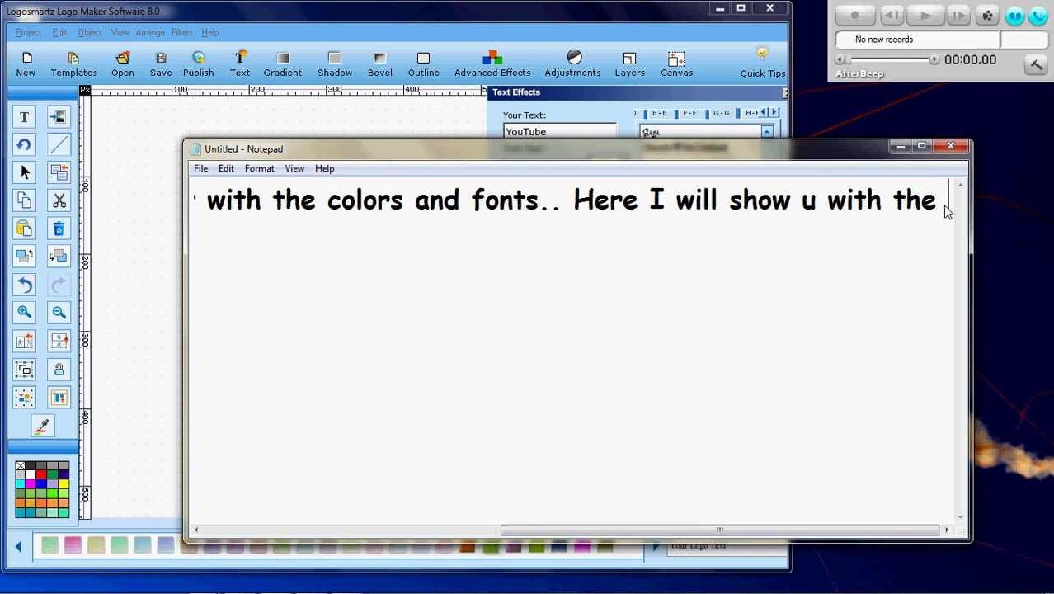
{"action": "type", "text": " t"}
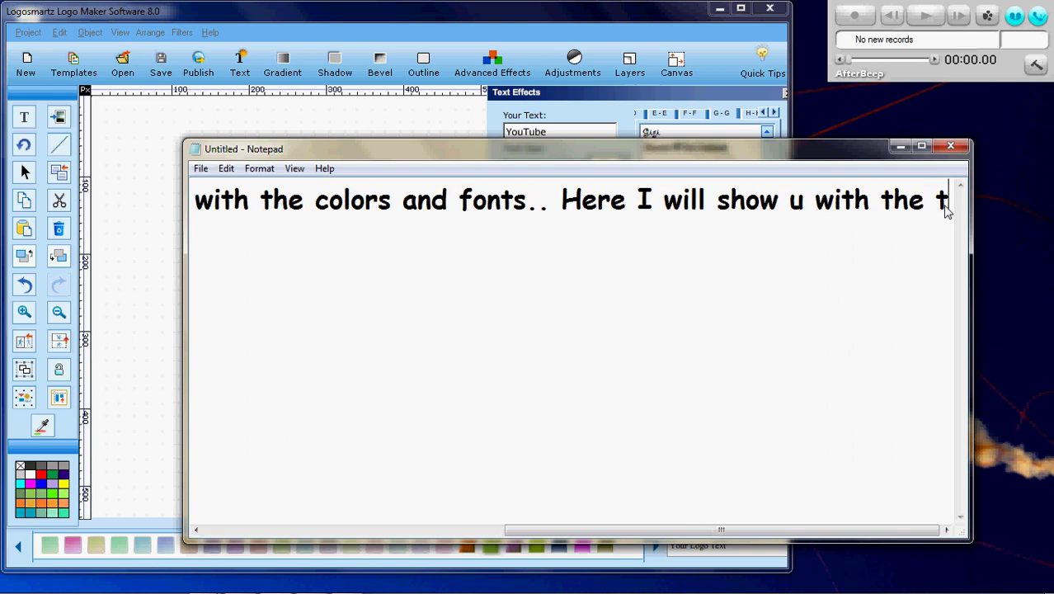
{"action": "type", "text": "itle"}
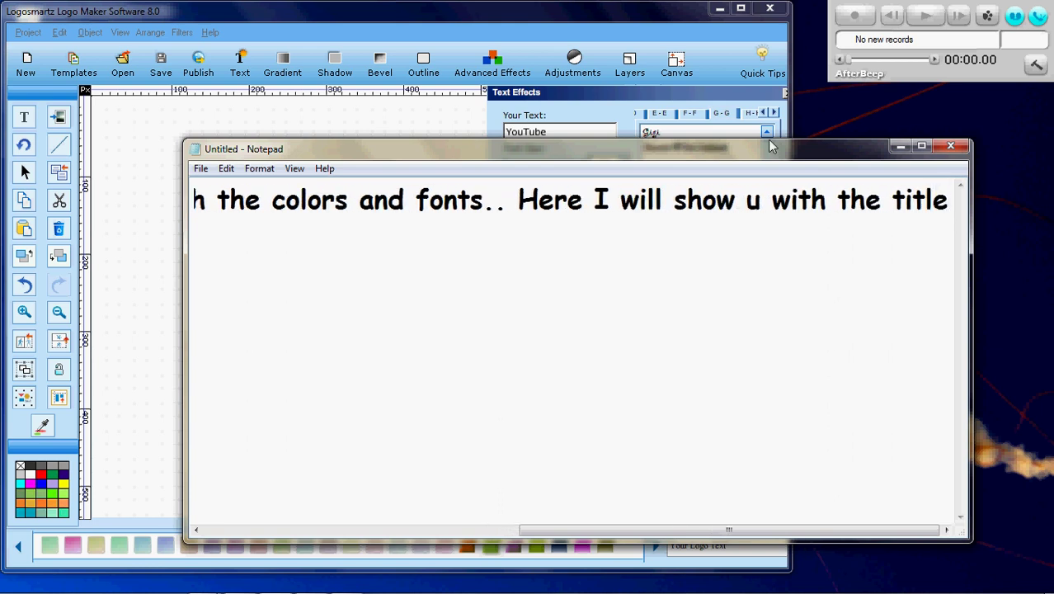
- Switch to Logosmartz and set the YouTube text's font size to 39
{"action": "left_click", "coordinate": [569, 102]}
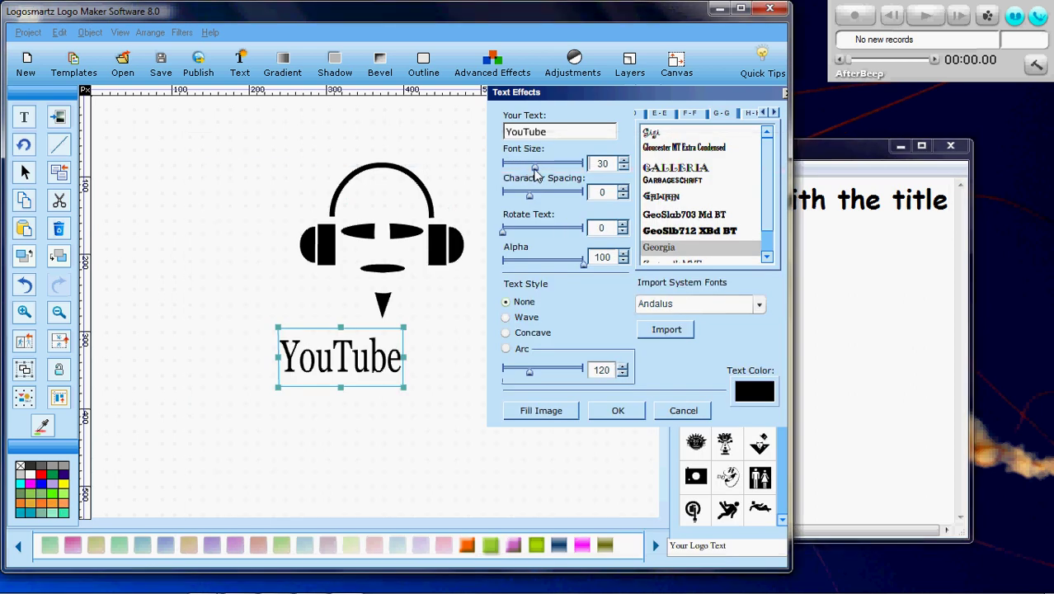
{"action": "left_click_drag", "start_coordinate": [537, 171], "coordinate": [550, 172]}
{"action": "mouse_move", "coordinate": [503, 234]}
{"action": "left_mouse_down"}
{"action": "mouse_move", "coordinate": [515, 233]}
{"action": "mouse_move", "coordinate": [501, 235]}
{"action": "left_mouse_up"}
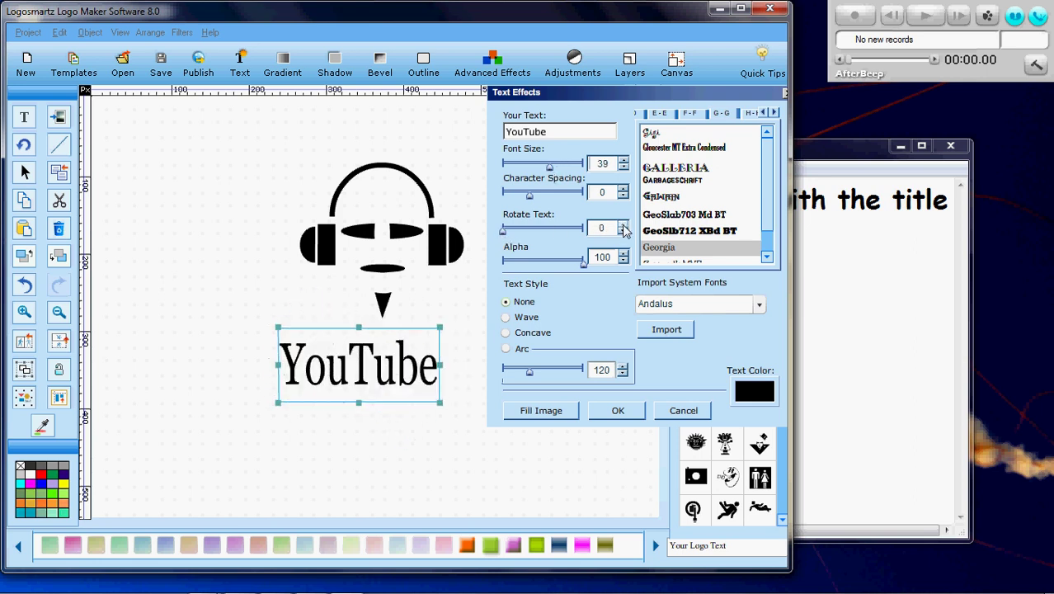
- Try the Galleria font on the YouTube text and move the text down and to the left of the headphone face
{"action": "left_click", "coordinate": [692, 169]}
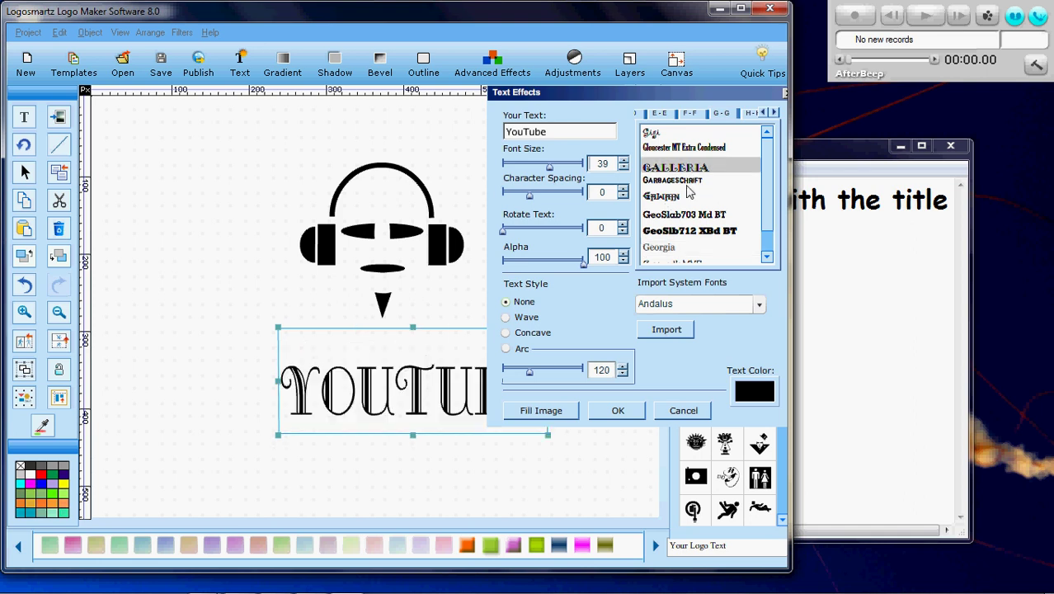
{"action": "left_click_drag", "start_coordinate": [439, 399], "coordinate": [317, 446]}
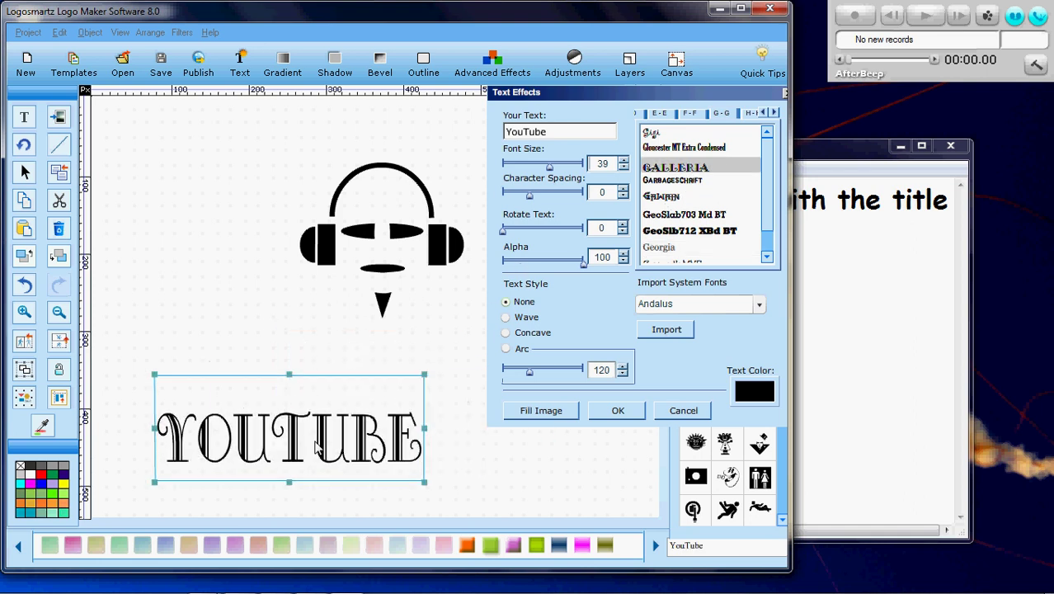
- Try the GeoSlab703 Md BT, GeoSlb712 XBd BT and Georgia fonts on the YouTube text
{"action": "left_click", "coordinate": [713, 216]}
{"action": "left_click", "coordinate": [701, 232]}
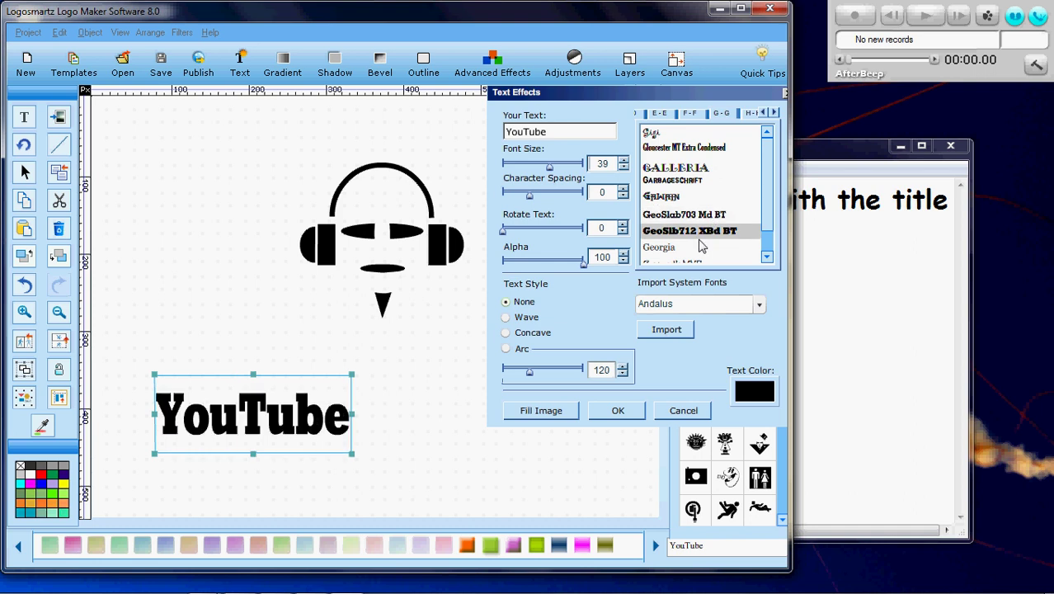
{"action": "left_click", "coordinate": [693, 249]}
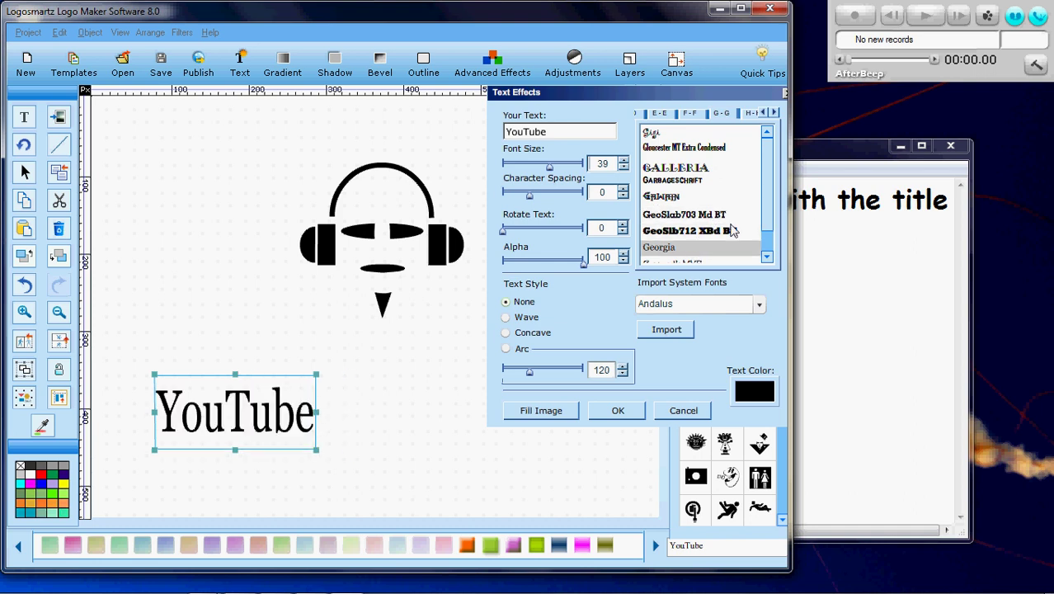
- Show the fonts starting with S and try sequence brk on the YouTube text
{"action": "left_click", "coordinate": [773, 113]}
{"action": "left_click", "coordinate": [773, 113]}
{"action": "left_click", "coordinate": [774, 113]}
{"action": "left_click", "coordinate": [774, 113]}
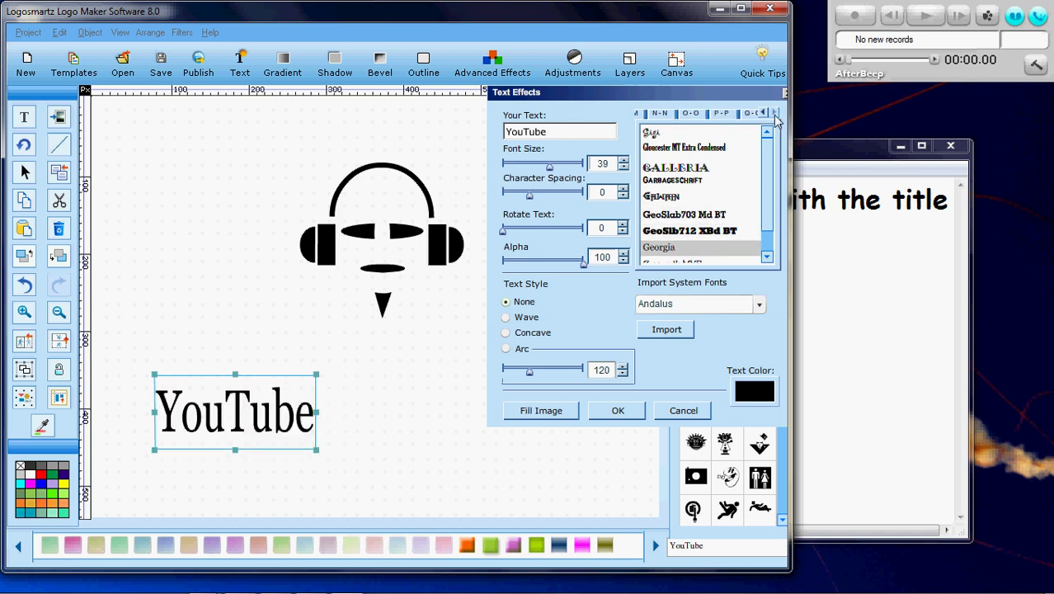
{"action": "left_click", "coordinate": [774, 113]}
{"action": "left_click", "coordinate": [750, 115]}
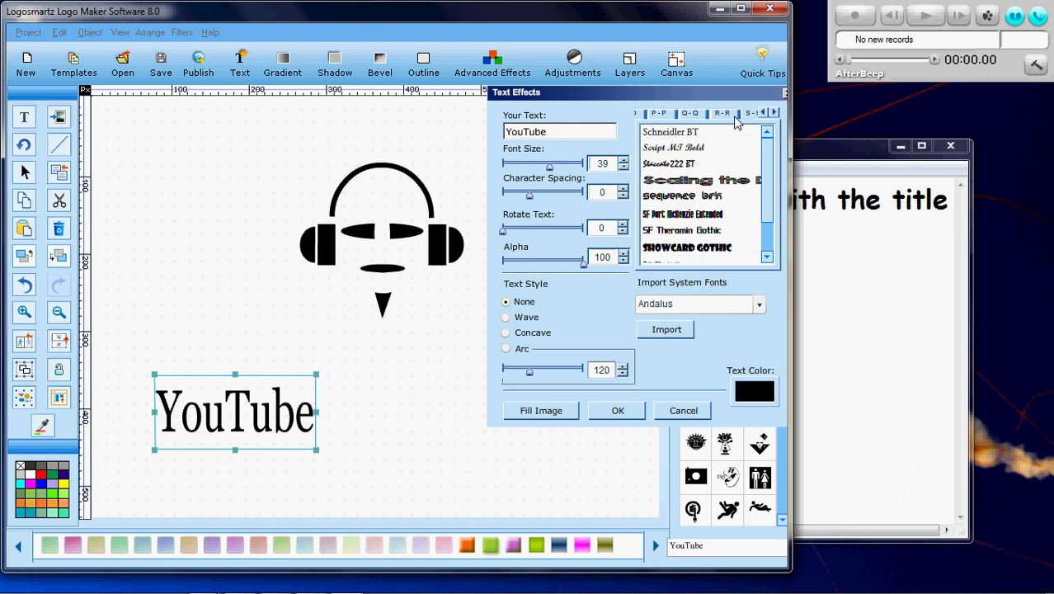
{"action": "left_click", "coordinate": [702, 184]}
{"action": "left_click", "coordinate": [698, 198]}
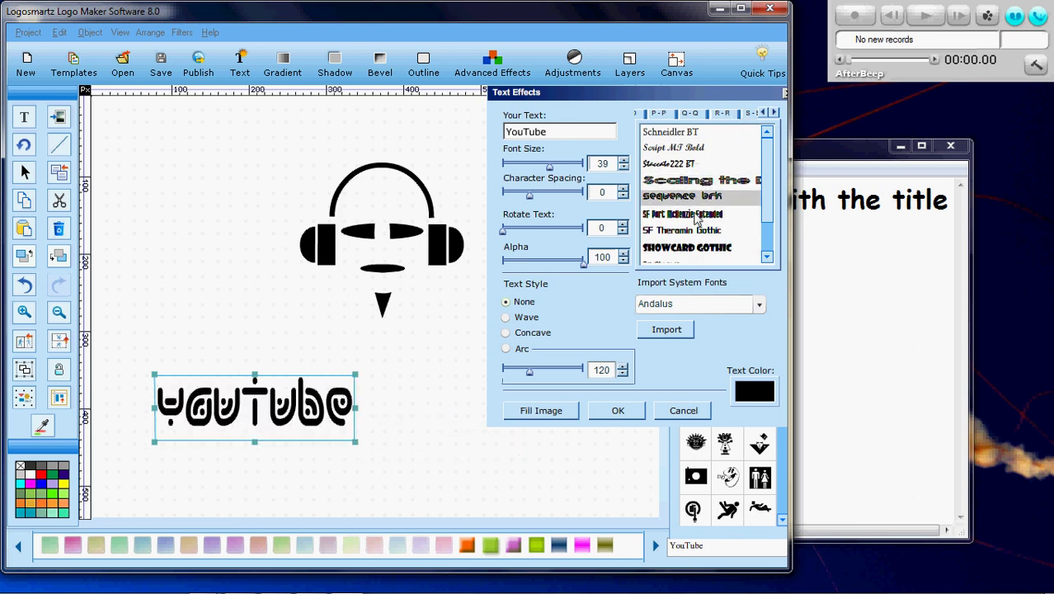
- Try further S fonts such as Showcard Gothic and SF Theramin Gothic, ending with Script MT Bold on the YouTube text
{"action": "left_click", "coordinate": [691, 247]}
{"action": "left_click", "coordinate": [691, 231]}
{"action": "left_click", "coordinate": [698, 195]}
{"action": "left_click", "coordinate": [719, 136]}
{"action": "left_click", "coordinate": [707, 151]}
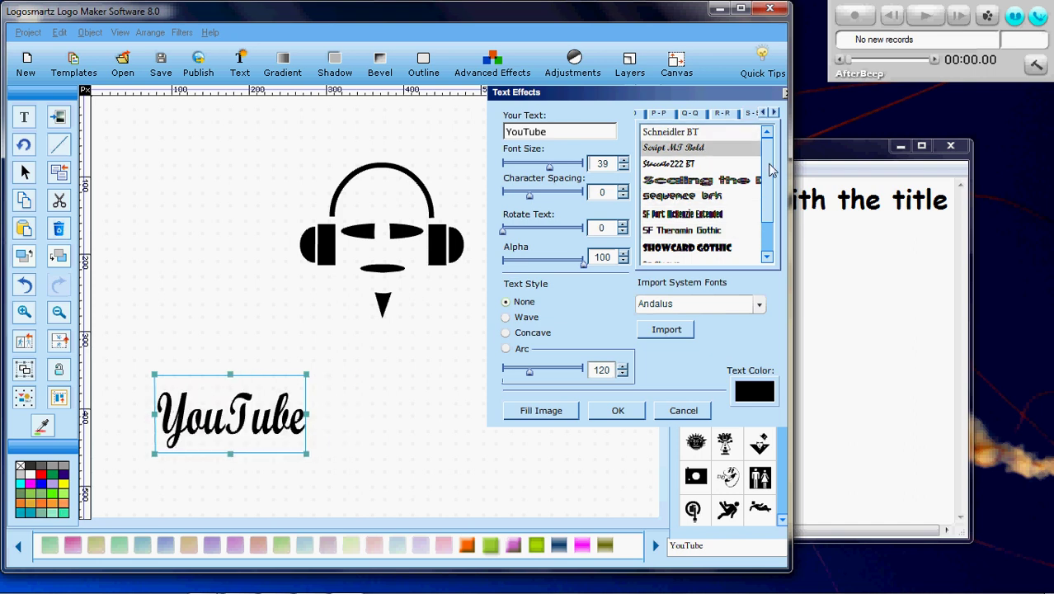
- Try the St Charles font on the YouTube text and show the fonts starting with W
{"action": "scroll", "coordinate": [772, 174], "scroll_direction": "down", "scroll_amount": 1}
{"action": "left_click", "coordinate": [683, 219]}
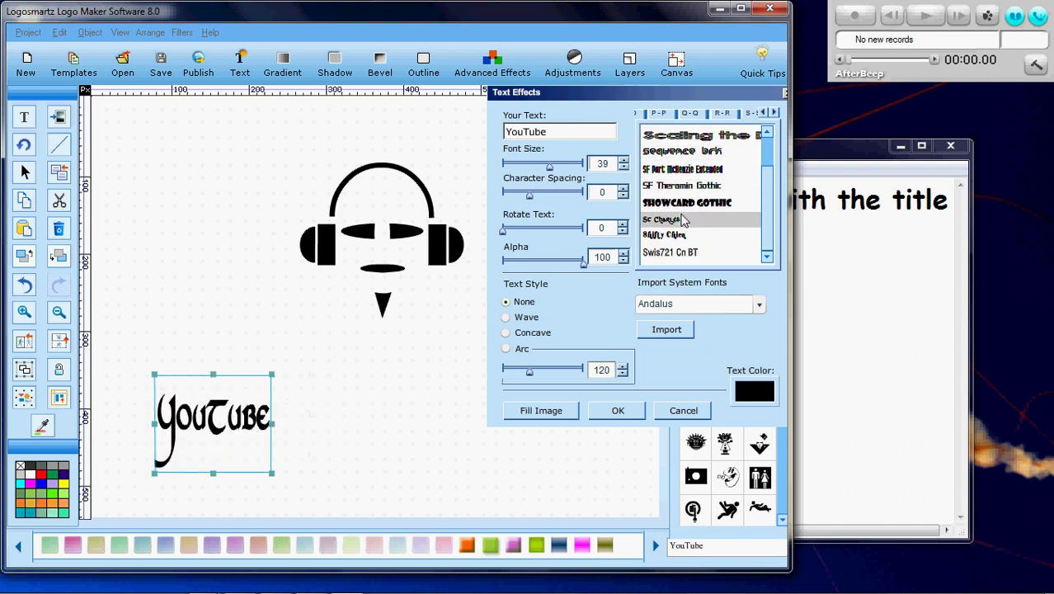
{"action": "left_click", "coordinate": [775, 113]}
{"action": "left_click", "coordinate": [776, 112]}
{"action": "left_click", "coordinate": [775, 112]}
{"action": "left_click", "coordinate": [776, 112]}
{"action": "left_click", "coordinate": [775, 112]}
{"action": "left_click", "coordinate": [775, 112]}
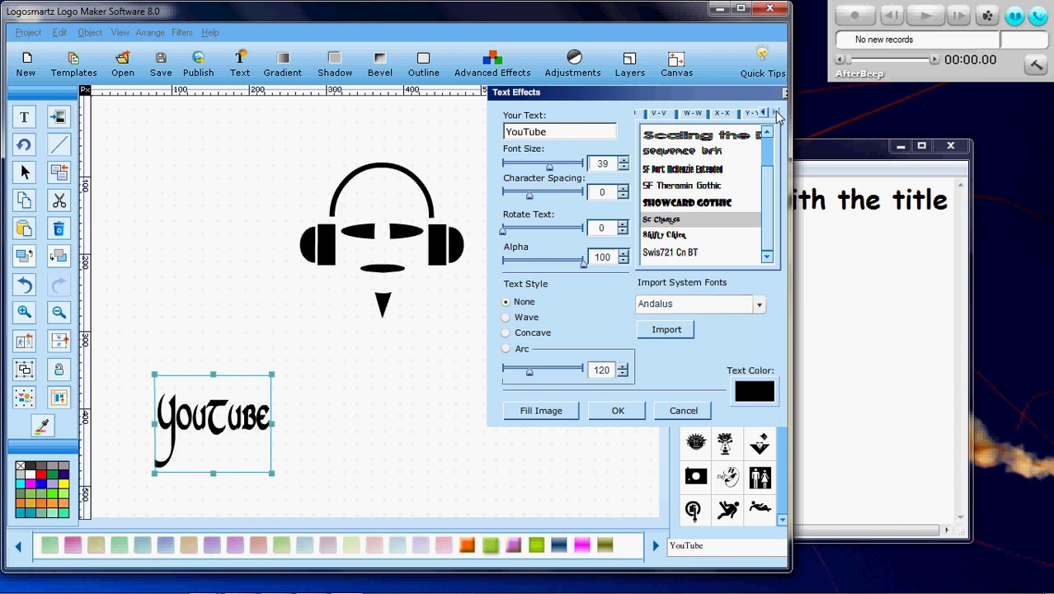
{"action": "left_click", "coordinate": [693, 113]}
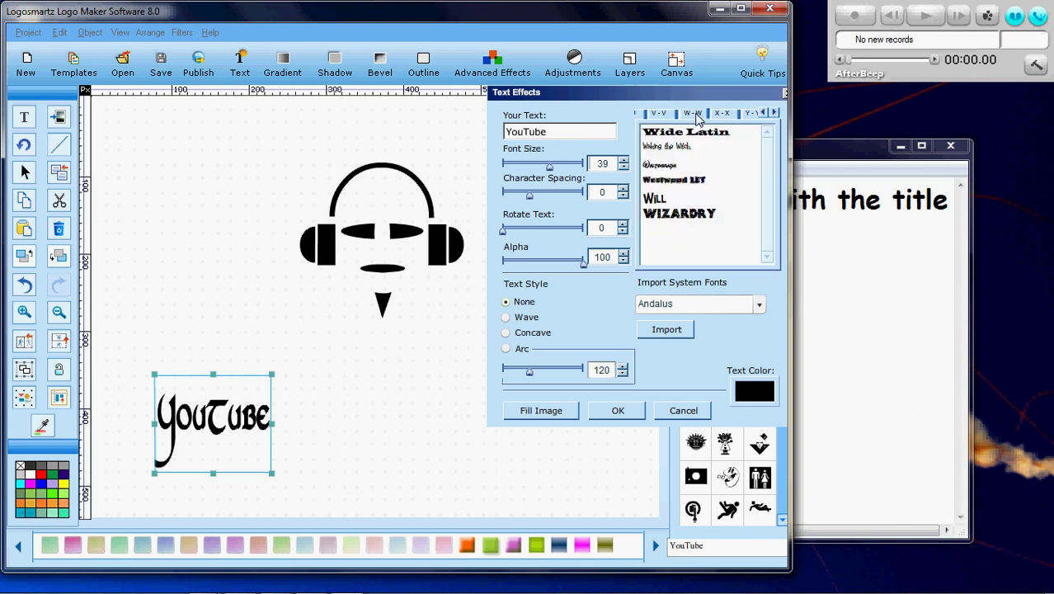
- Try the Wizardry, Will and Westwood LET fonts on the YouTube text, ending with the Disney-style font listed above Westwood LET
{"action": "left_click", "coordinate": [691, 166]}
{"action": "left_click", "coordinate": [692, 218]}
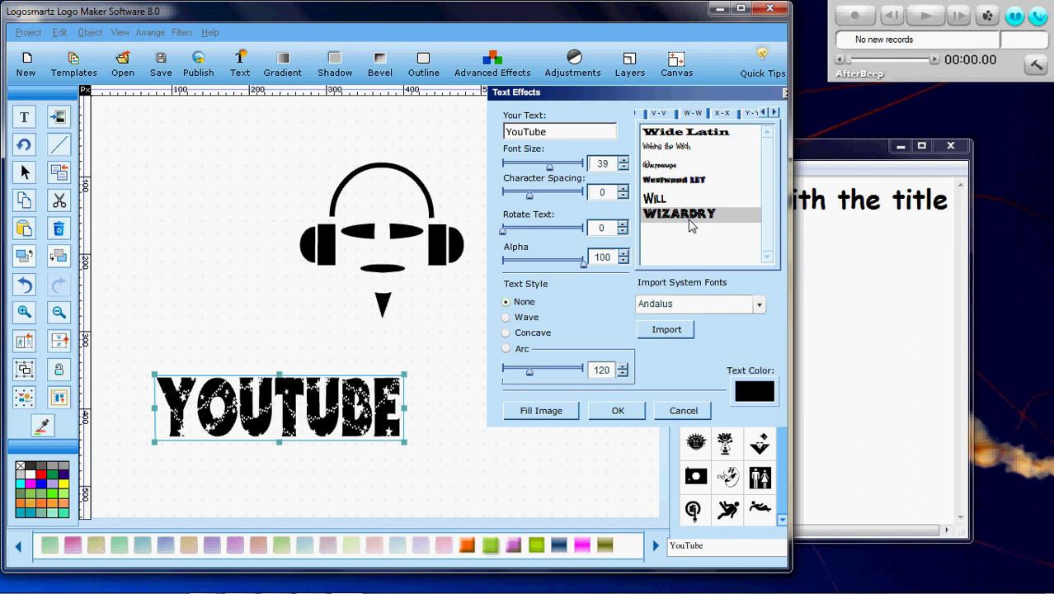
{"action": "left_click", "coordinate": [660, 201]}
{"action": "left_click", "coordinate": [668, 180]}
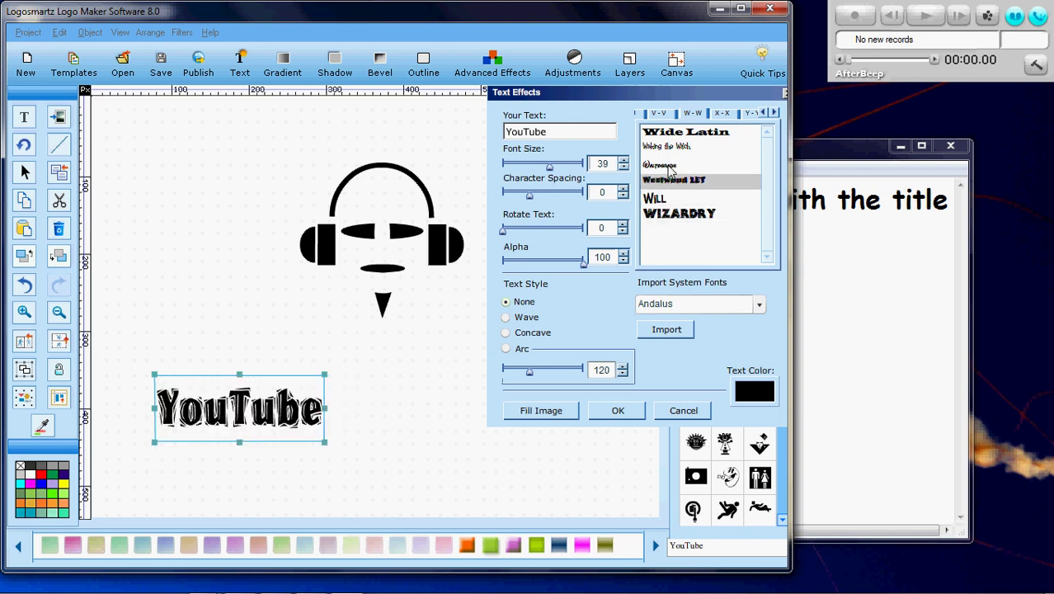
{"action": "left_click", "coordinate": [671, 165]}
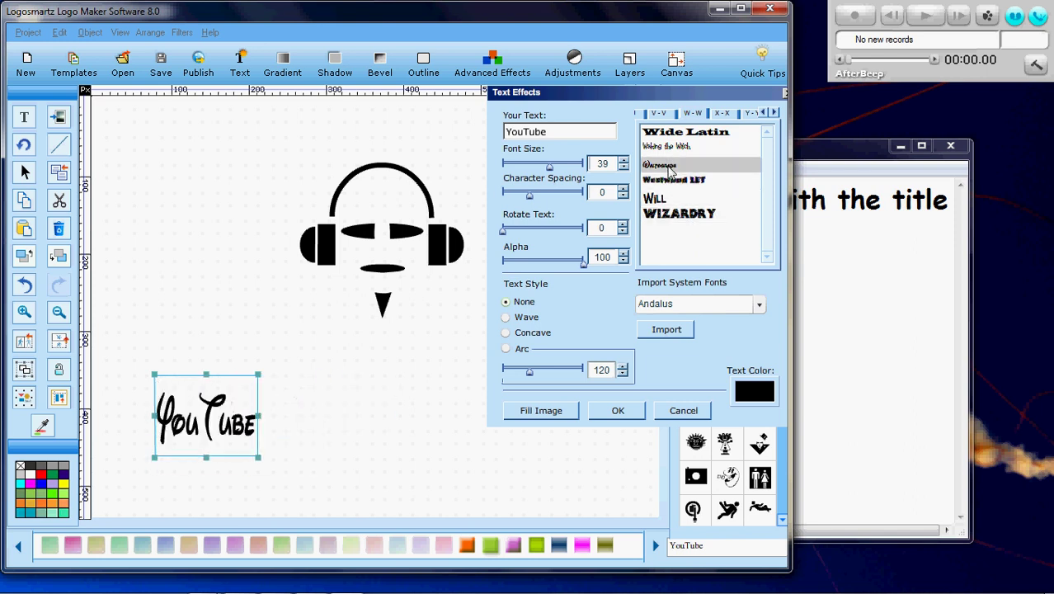
- Switch to Notepad and replace the note with "O_O Cool disney lettering!!!"
{"action": "left_click", "coordinate": [837, 313]}
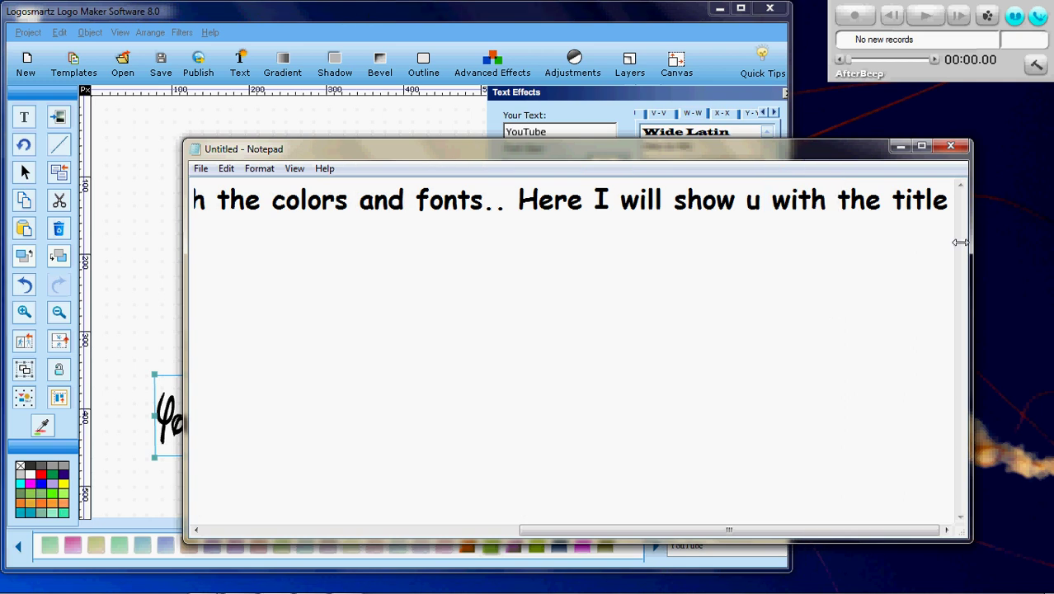
{"action": "left_click_drag", "start_coordinate": [949, 200], "coordinate": [140, 193]}
{"action": "key", "text": "BackSpace"}
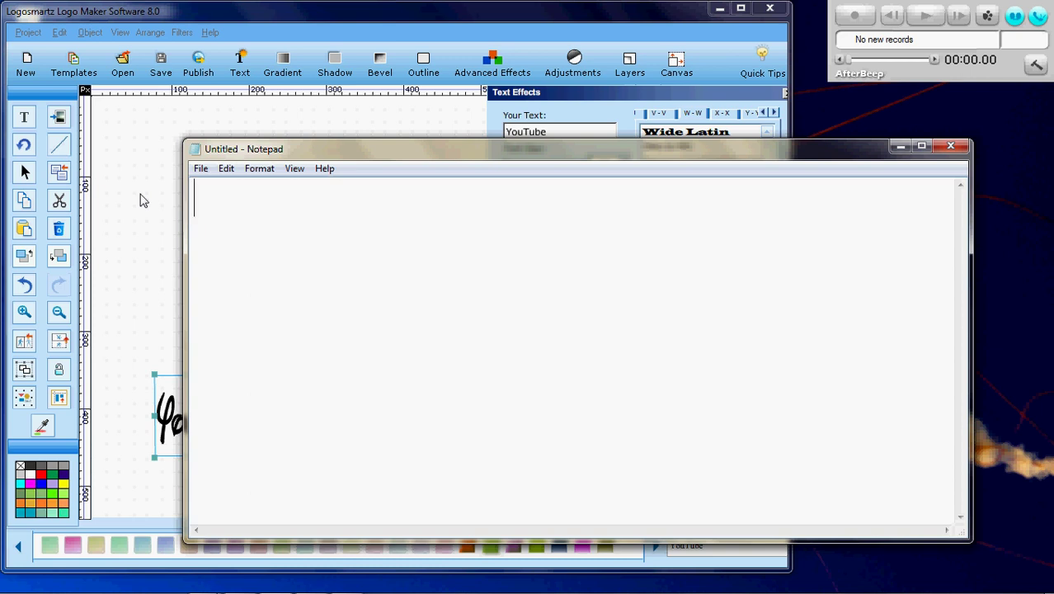
{"action": "type", "text": "O_O"}
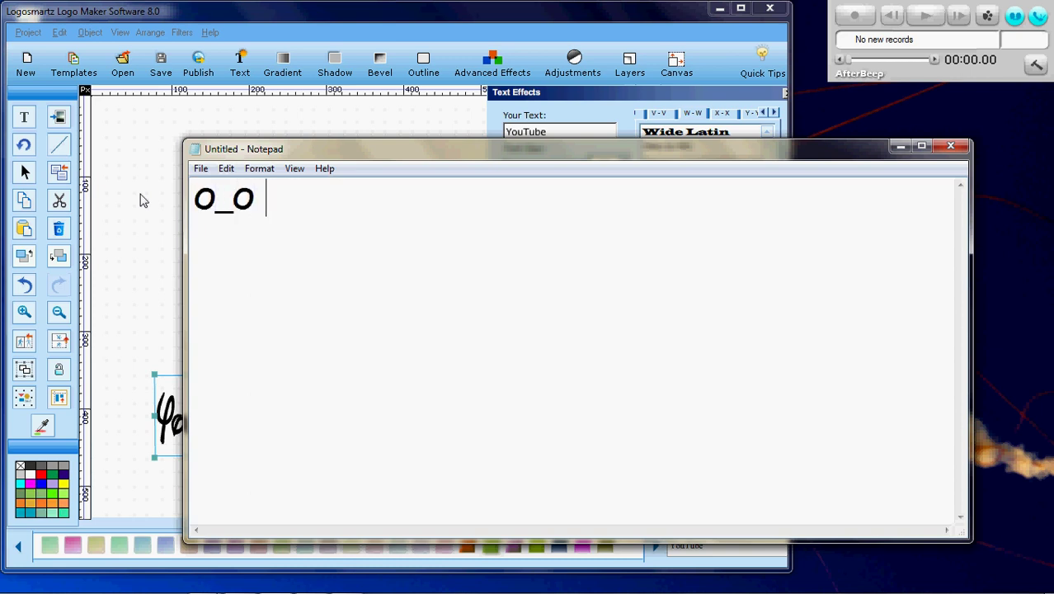
{"action": "type", "text": " Cool"}
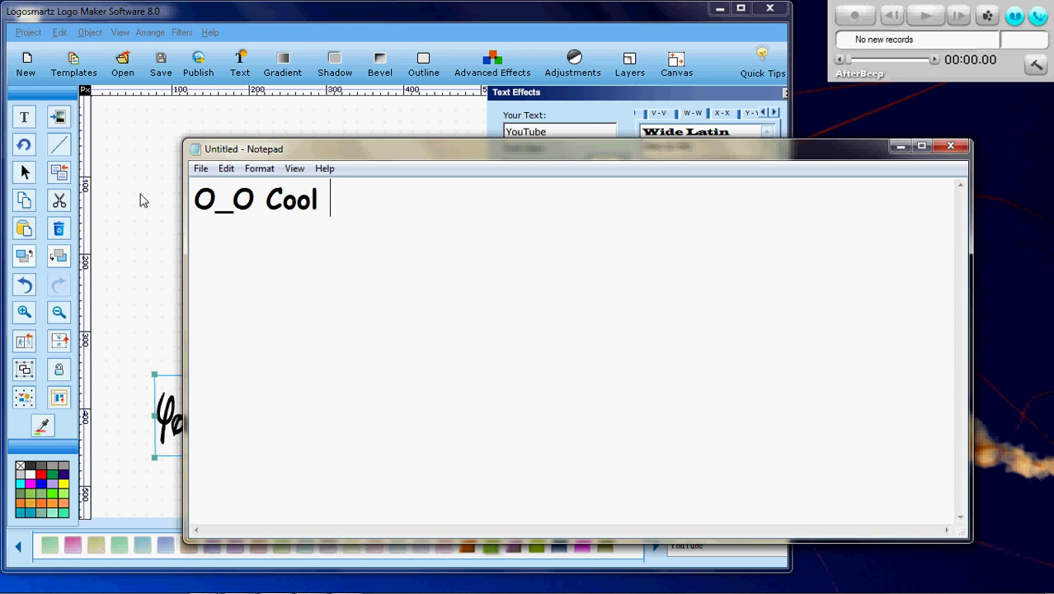
{"action": "type", "text": " diss"}
{"action": "key", "text": "BackSpace"}
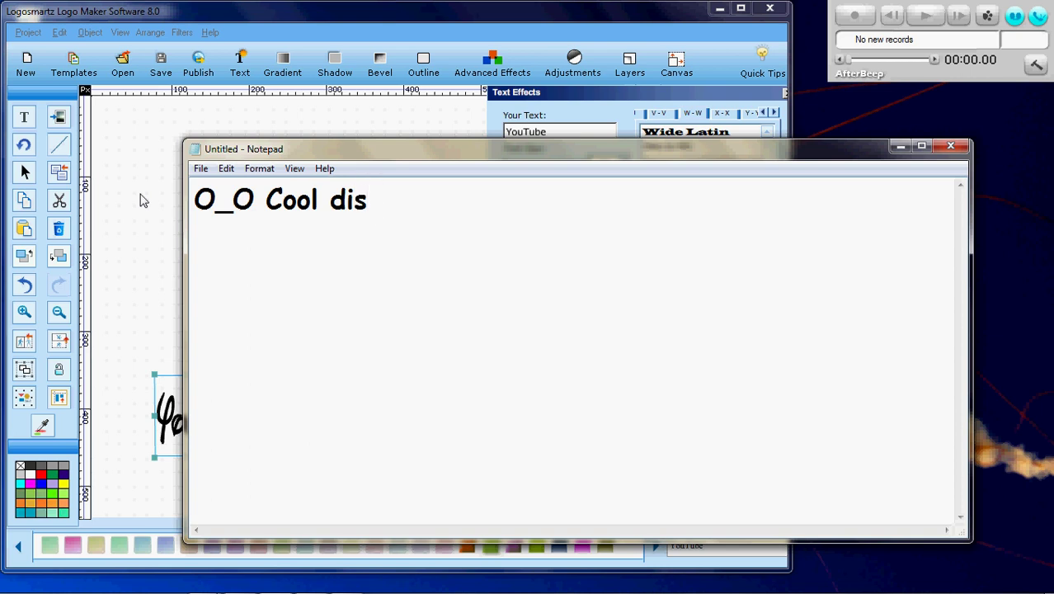
{"action": "type", "text": "ney"}
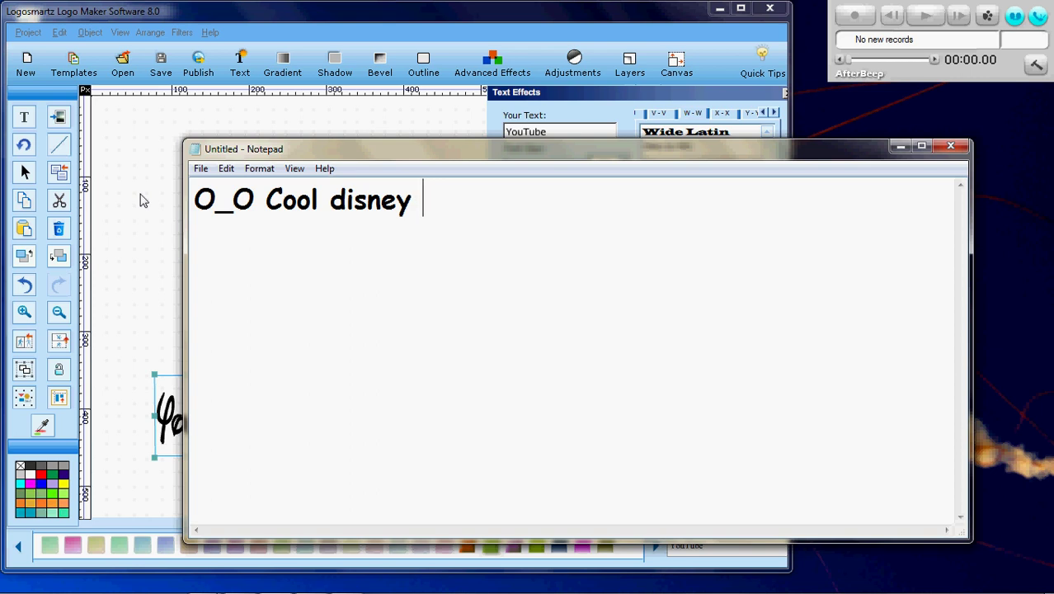
{"action": "type", "text": " letteri"}
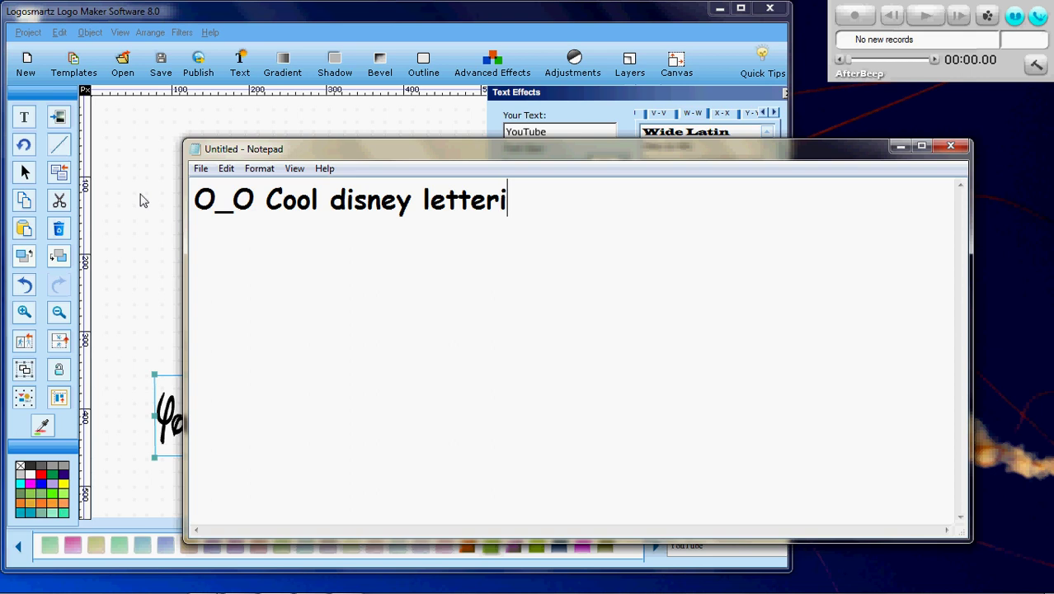
{"action": "type", "text": "ng!!!"}
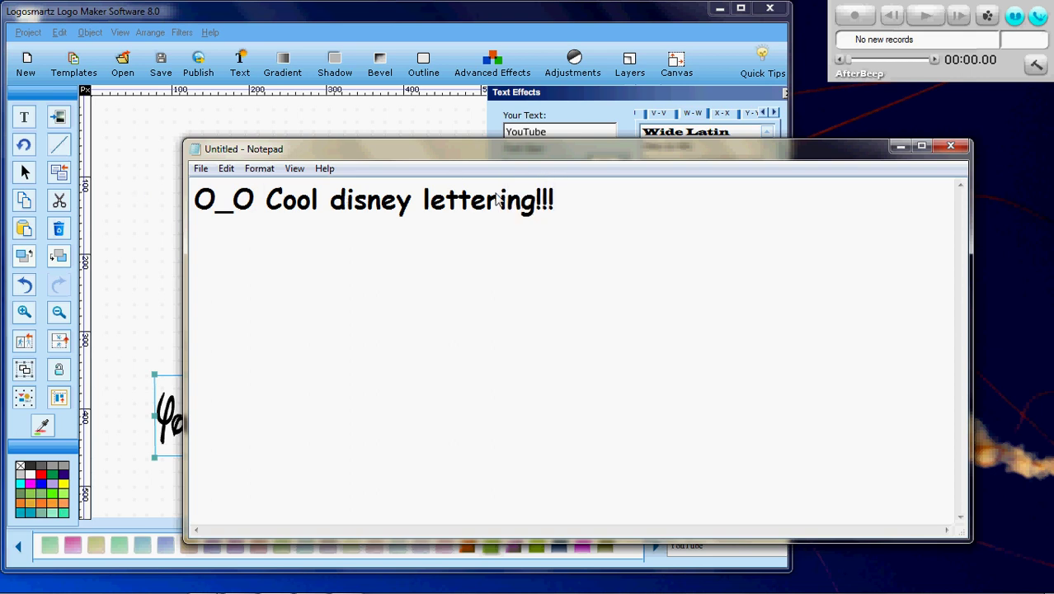
{"action": "key", "text": "BackSpace"}
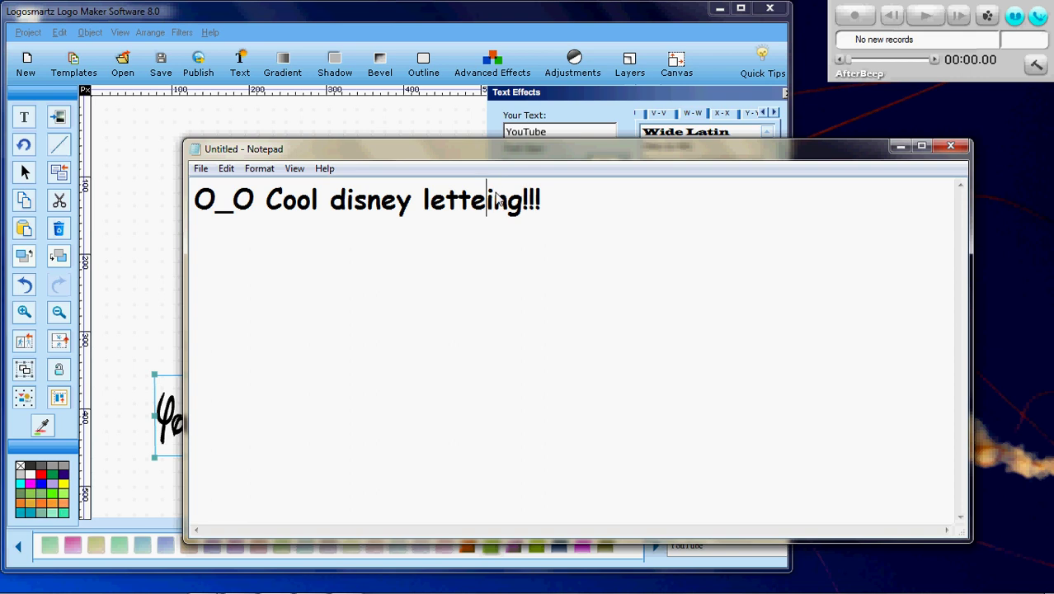
{"action": "type", "text": "r"}
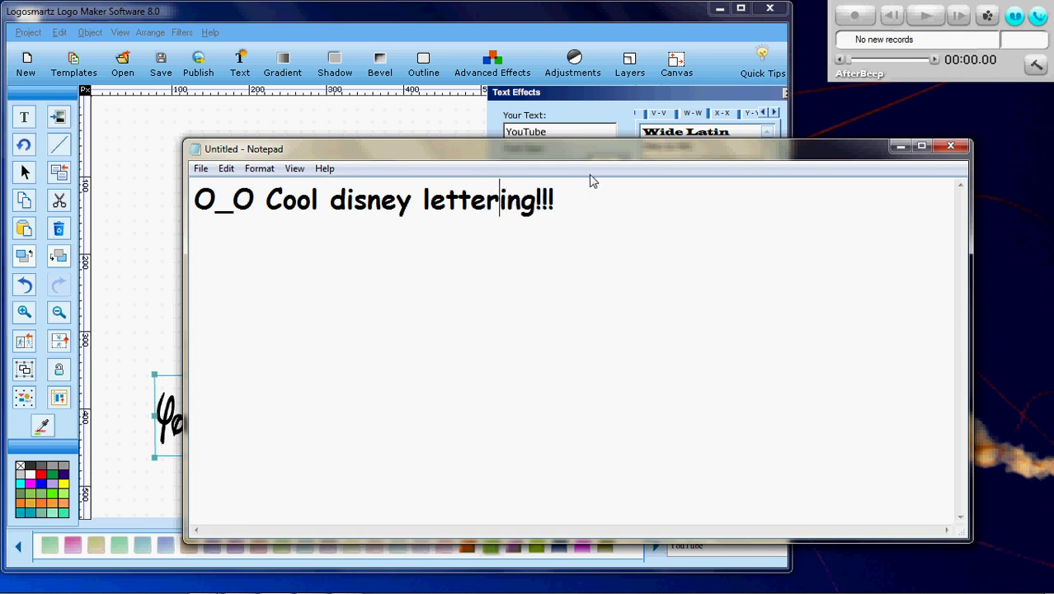
- Back in Logosmartz, place the YouTube text wider below the headphone face and give it the Arc text style
{"action": "left_click", "coordinate": [457, 100]}
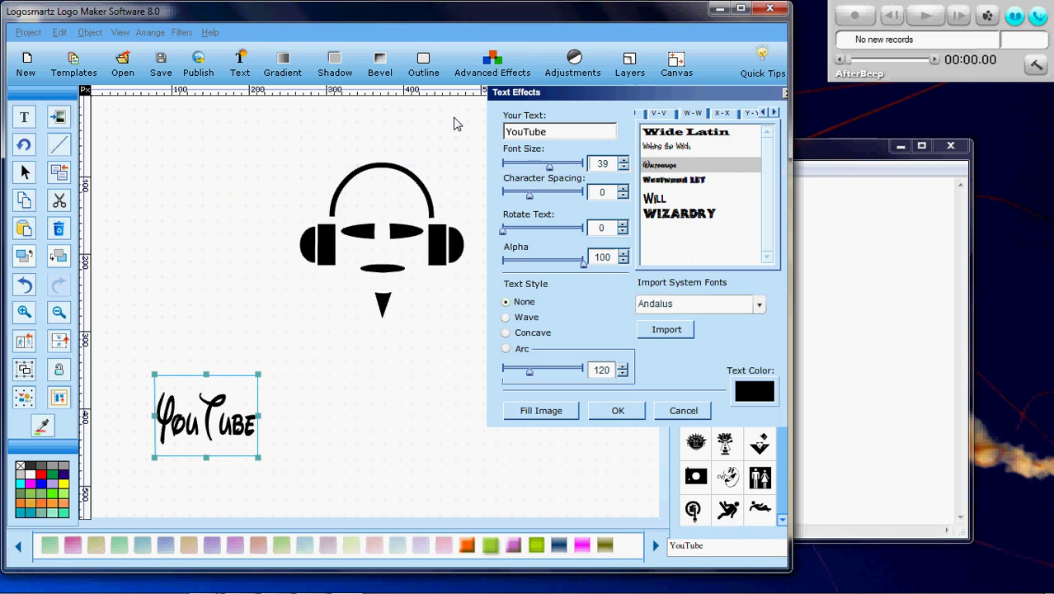
{"action": "left_click_drag", "start_coordinate": [230, 419], "coordinate": [428, 400]}
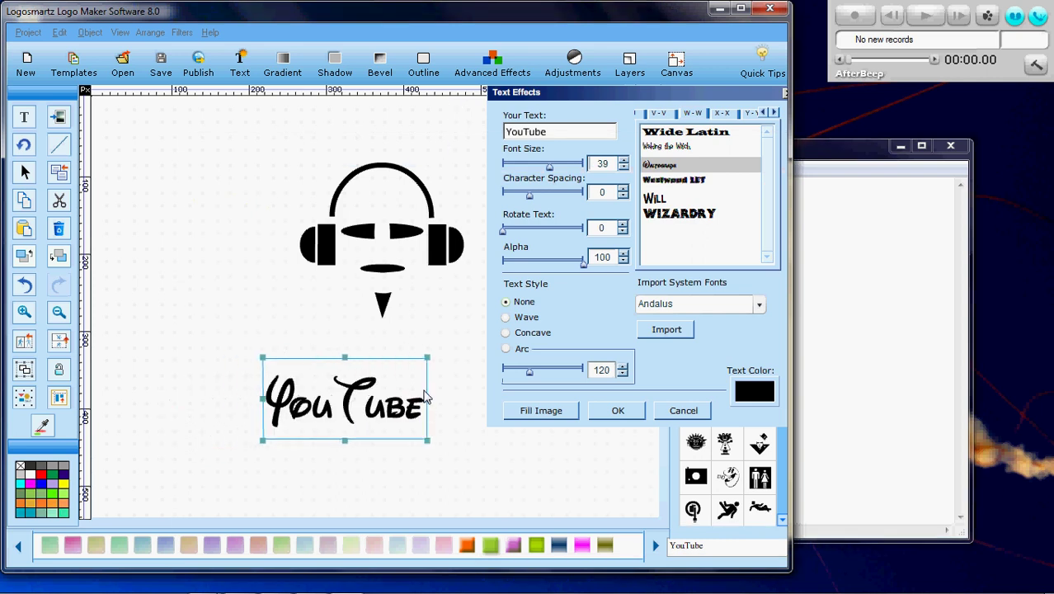
{"action": "left_click", "coordinate": [517, 350]}
- Move the arced YouTube text to the canvas's upper left, place the headphone face beneath the arc, and accept the text effects
{"action": "left_click_drag", "start_coordinate": [437, 405], "coordinate": [323, 146]}
{"action": "left_click_drag", "start_coordinate": [375, 225], "coordinate": [383, 408]}
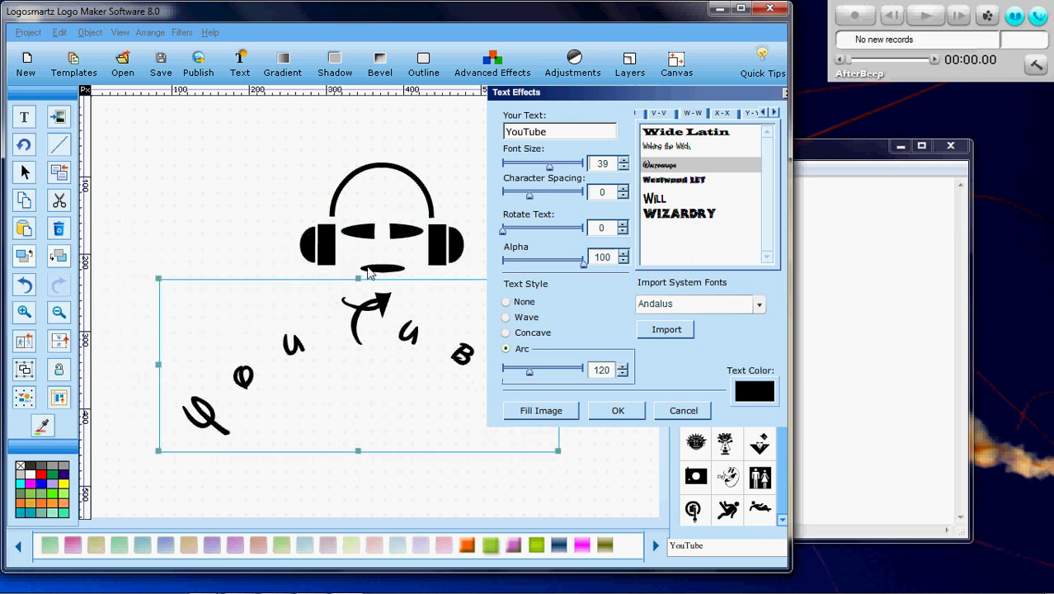
{"action": "left_click_drag", "start_coordinate": [371, 271], "coordinate": [355, 469]}
{"action": "left_click_drag", "start_coordinate": [365, 331], "coordinate": [293, 163]}
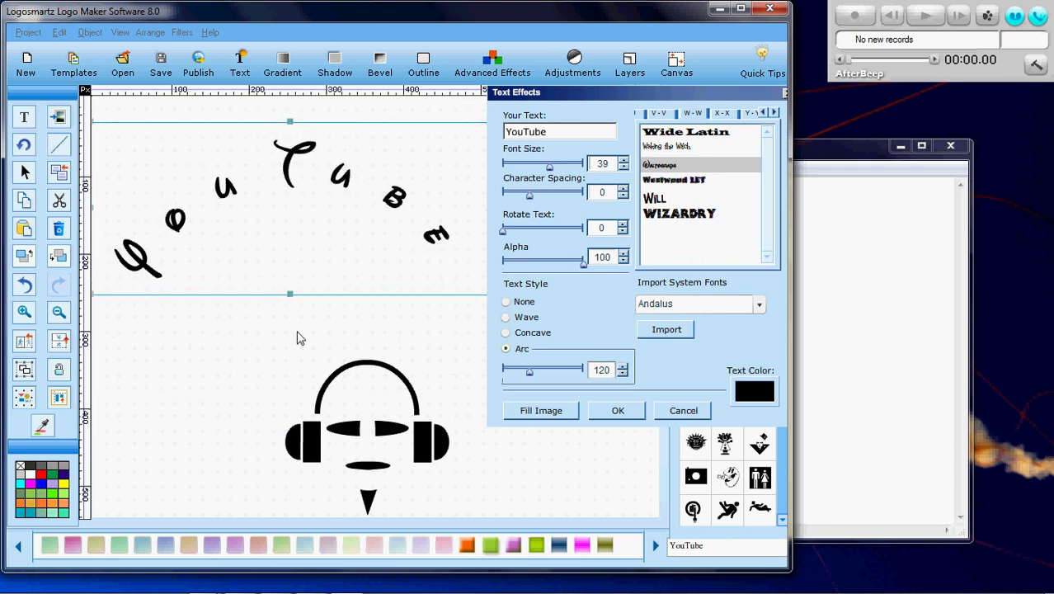
{"action": "left_click", "coordinate": [318, 361]}
{"action": "left_click_drag", "start_coordinate": [318, 361], "coordinate": [239, 340]}
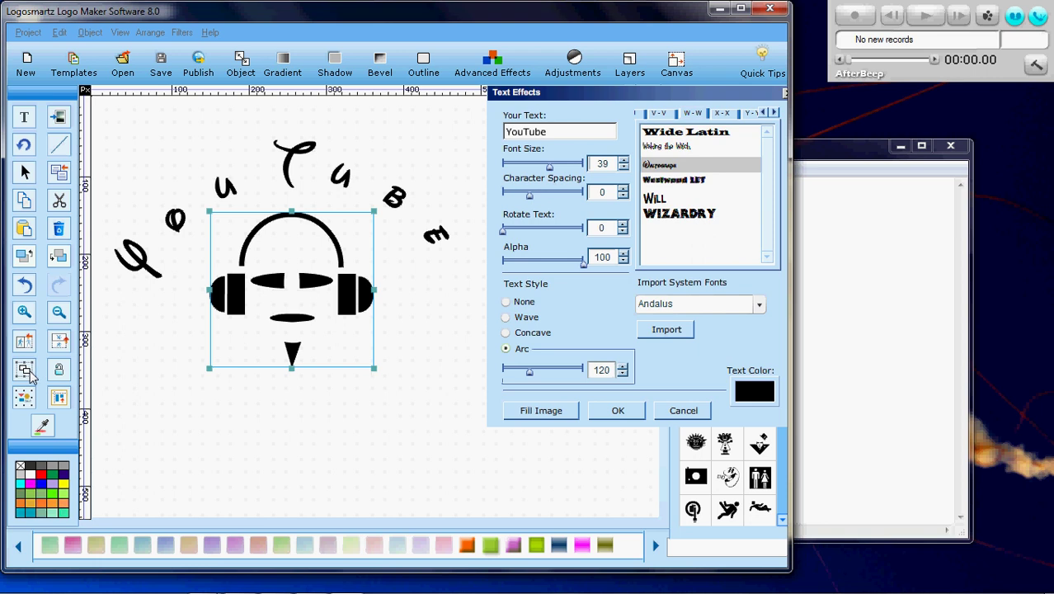
{"action": "left_click_drag", "start_coordinate": [313, 339], "coordinate": [322, 341]}
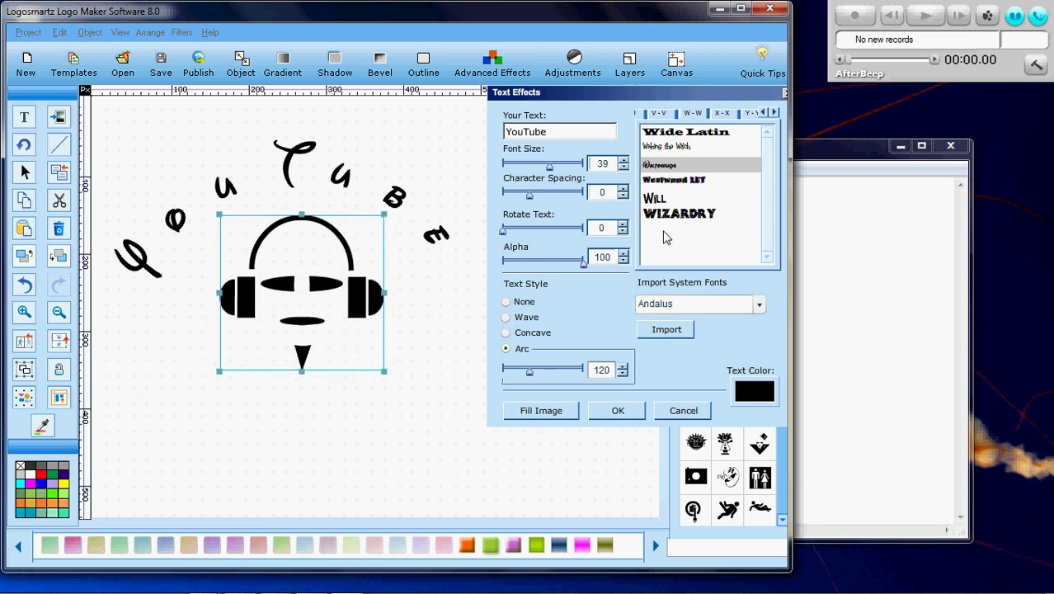
{"action": "left_click", "coordinate": [618, 410]}
{"action": "left_click", "coordinate": [612, 402]}
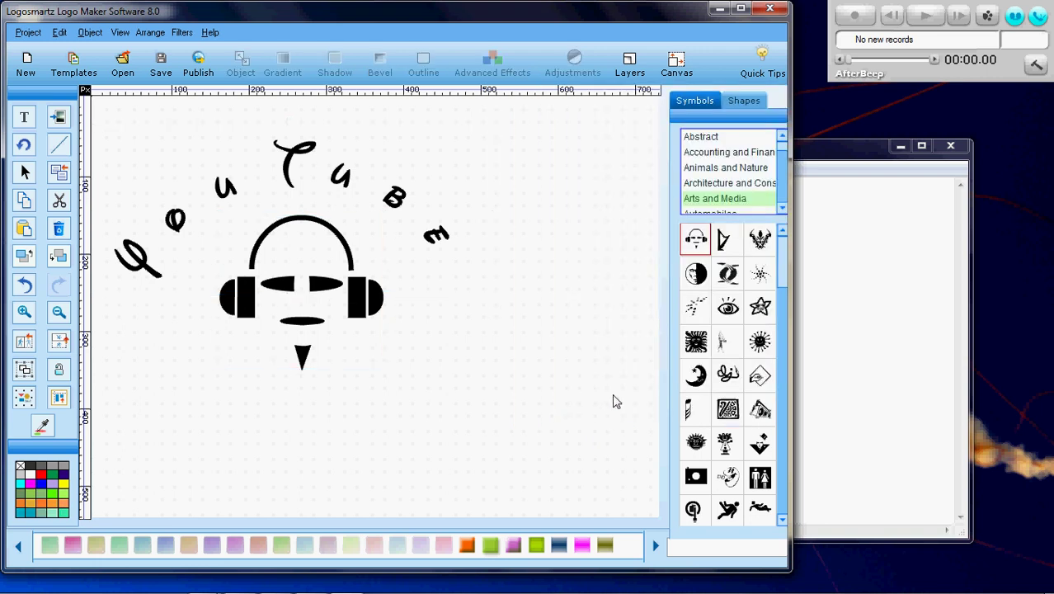
- Switch to Notepad and replace the note with "Step 5: Now the color"
{"action": "left_click", "coordinate": [866, 371]}
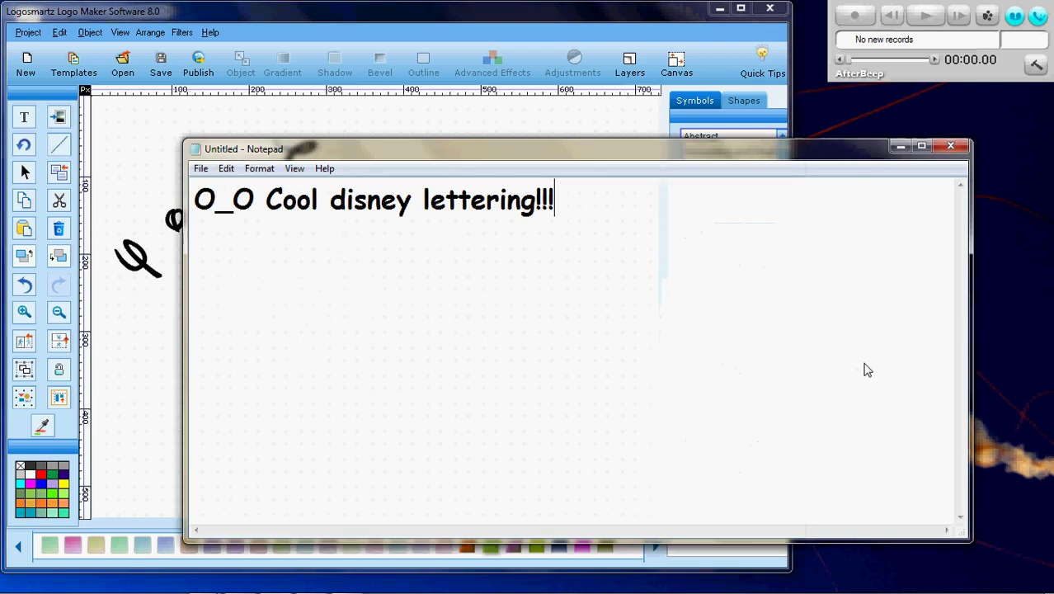
{"action": "left_click_drag", "start_coordinate": [633, 249], "coordinate": [107, 262]}
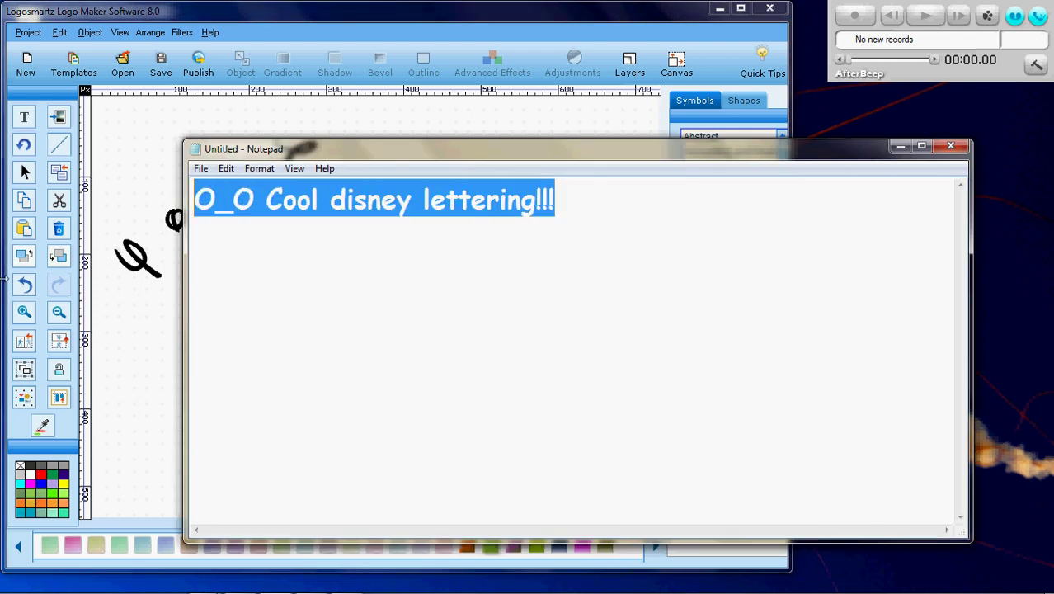
{"action": "key", "text": "BackSpace"}
{"action": "type", "text": "Ste"}
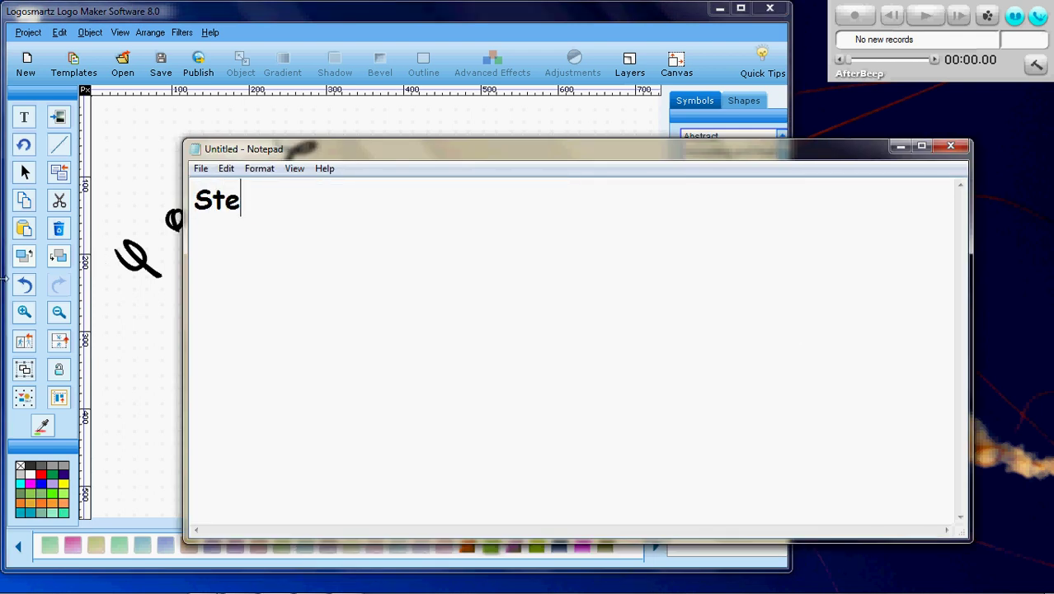
{"action": "type", "text": "p 5"}
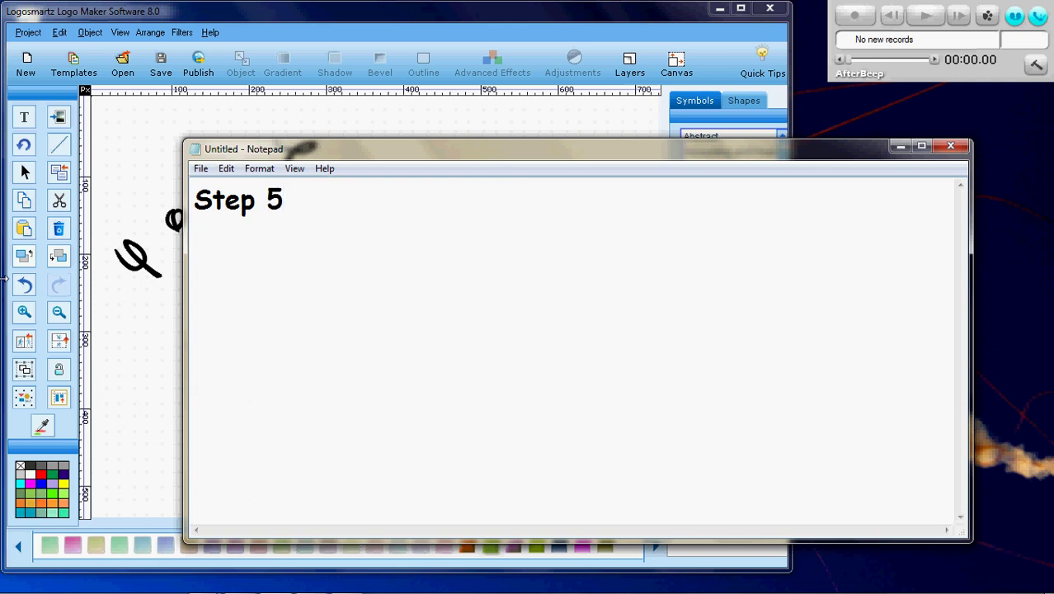
{"action": "type", "text": ": Now "}
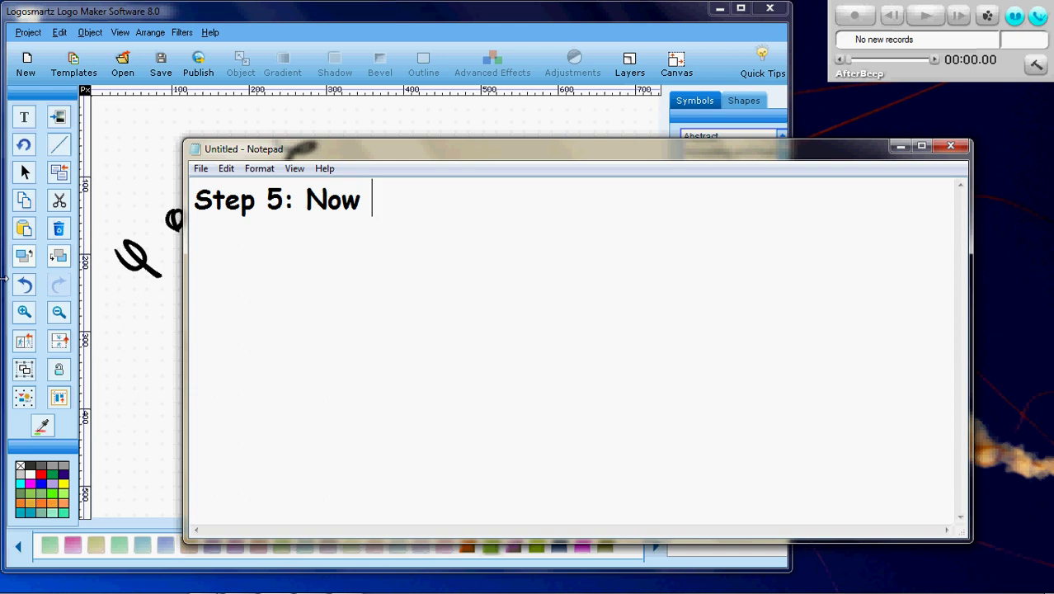
{"action": "type", "text": "the "}
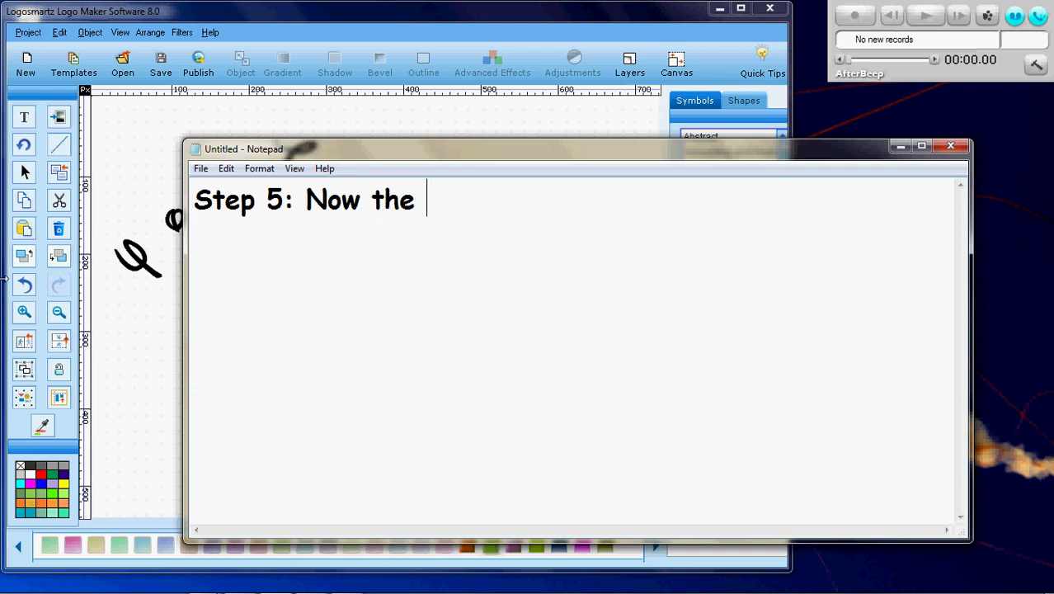
{"action": "type", "text": "color"}
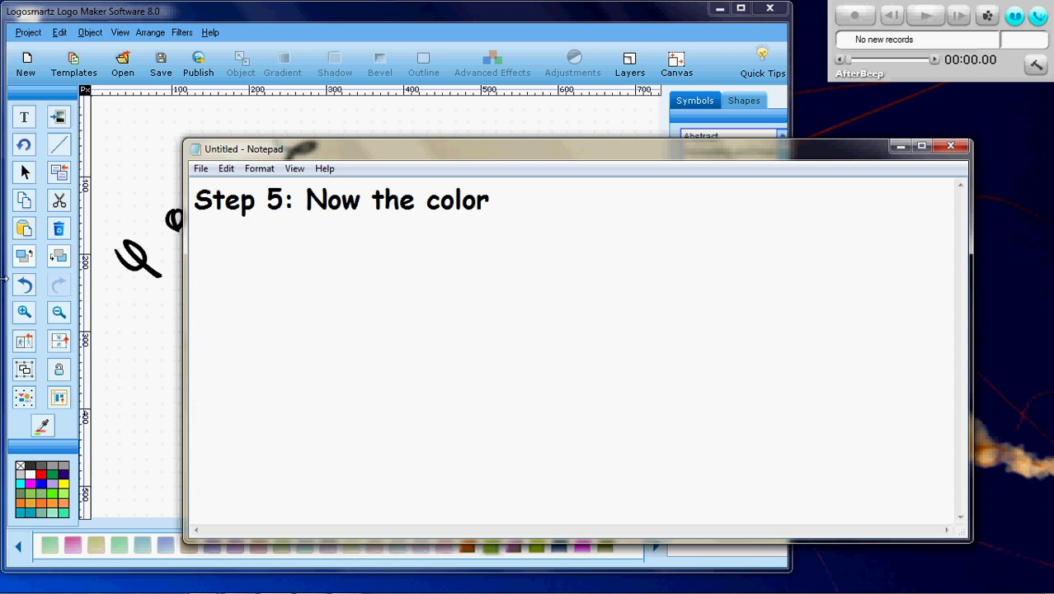
- Return to Logosmartz and shift the arced YouTube text slightly up and to the left above the headphone face
{"action": "left_click", "coordinate": [130, 189]}
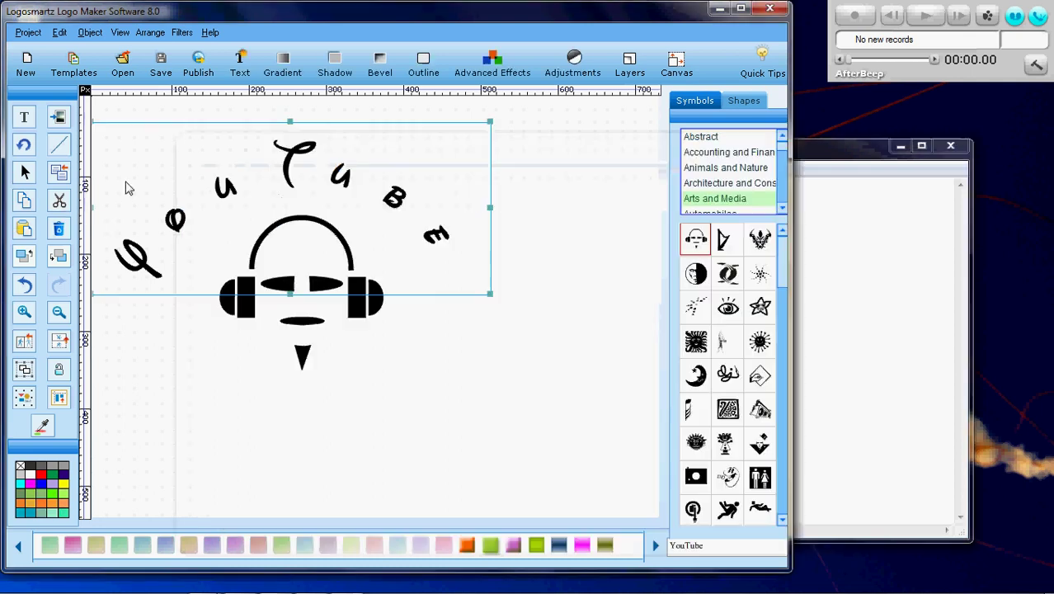
{"action": "left_click_drag", "start_coordinate": [394, 201], "coordinate": [371, 183]}
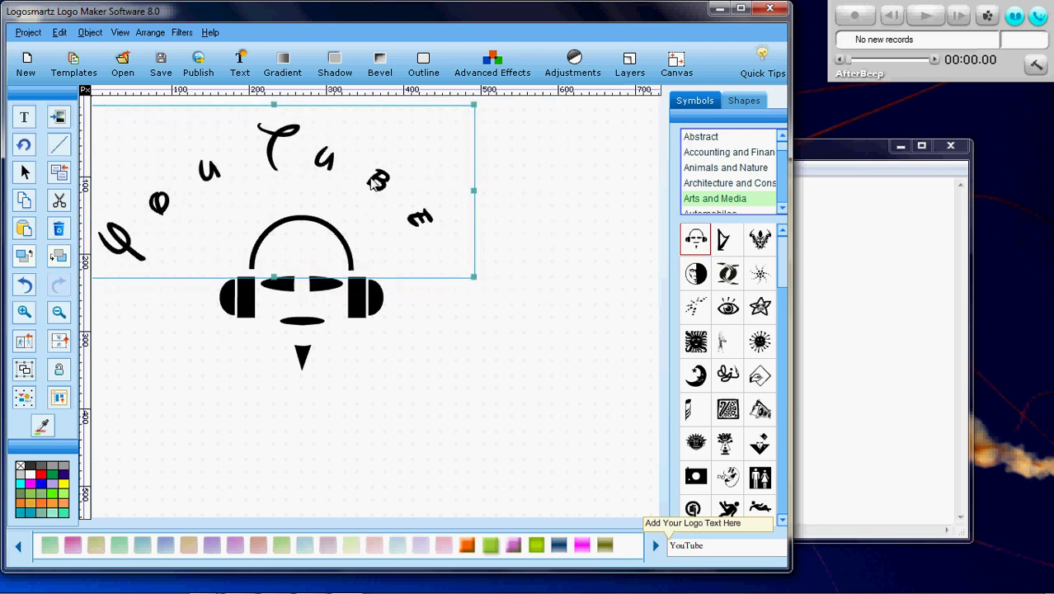
{"action": "mouse_move", "coordinate": [333, 232]}
{"action": "left_mouse_down"}
{"action": "mouse_move", "coordinate": [318, 234]}
{"action": "mouse_move", "coordinate": [360, 226]}
{"action": "mouse_move", "coordinate": [301, 230]}
{"action": "mouse_move", "coordinate": [322, 245]}
{"action": "left_mouse_up"}
- Centre the headphone face under the arced text, apply the dark blue gradient effect to it, and deselect it
{"action": "mouse_move", "coordinate": [288, 322]}
{"action": "left_mouse_down"}
{"action": "mouse_move", "coordinate": [264, 335]}
{"action": "mouse_move", "coordinate": [278, 323]}
{"action": "left_mouse_up"}
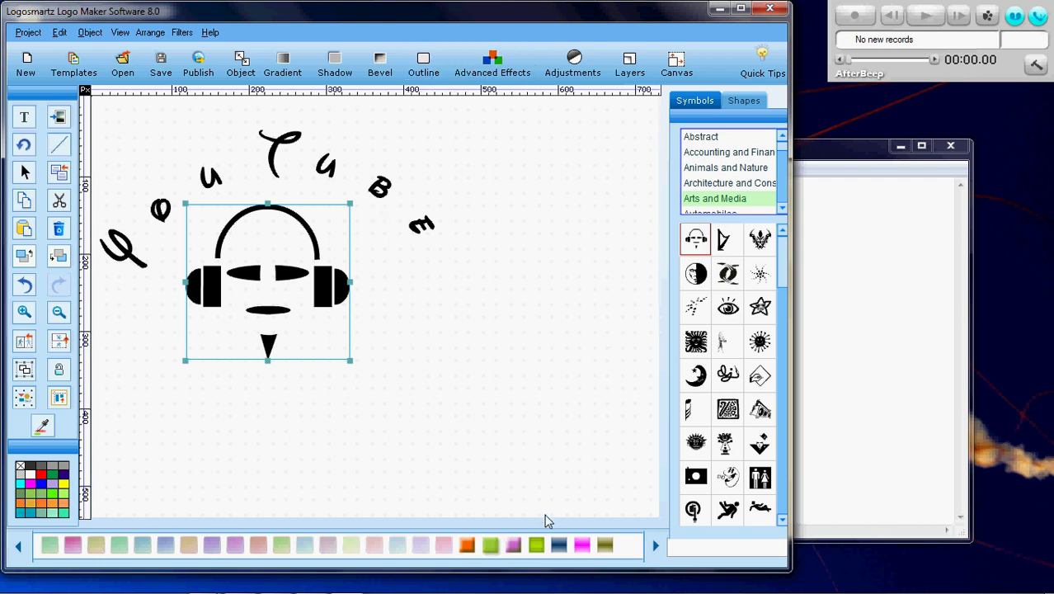
{"action": "left_click", "coordinate": [561, 548]}
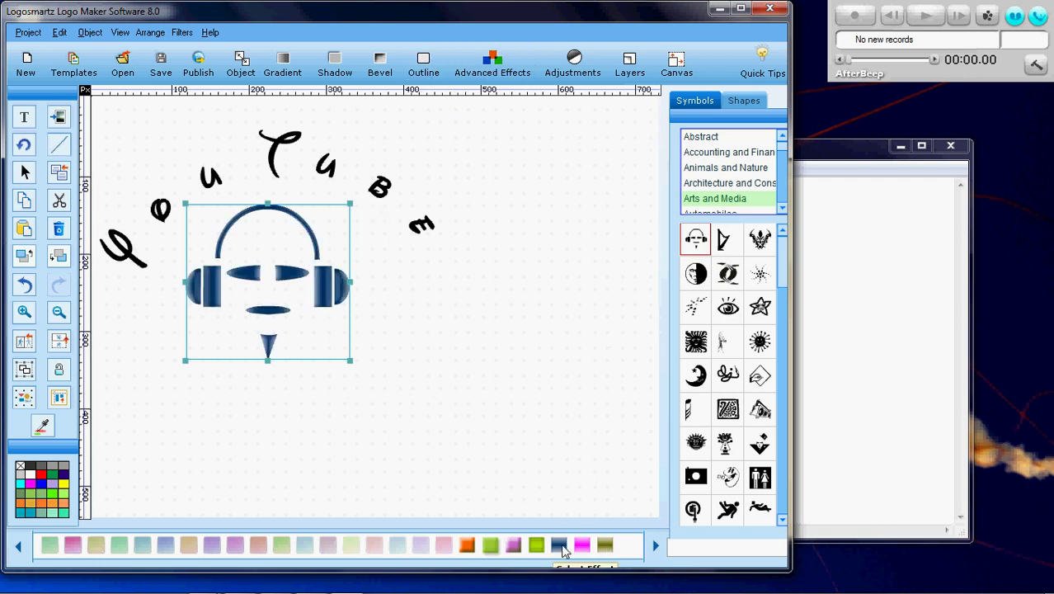
{"action": "key", "text": "Escape"}
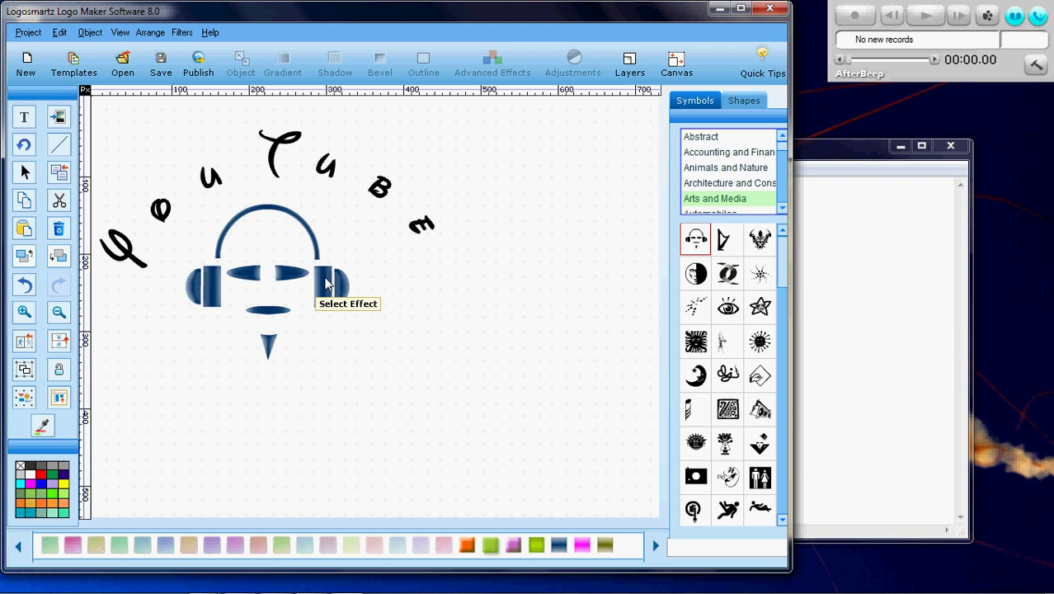
- Enable a gradient overlay on the arced YouTube text and set its first gradient colour to bright red
{"action": "left_click", "coordinate": [377, 185]}
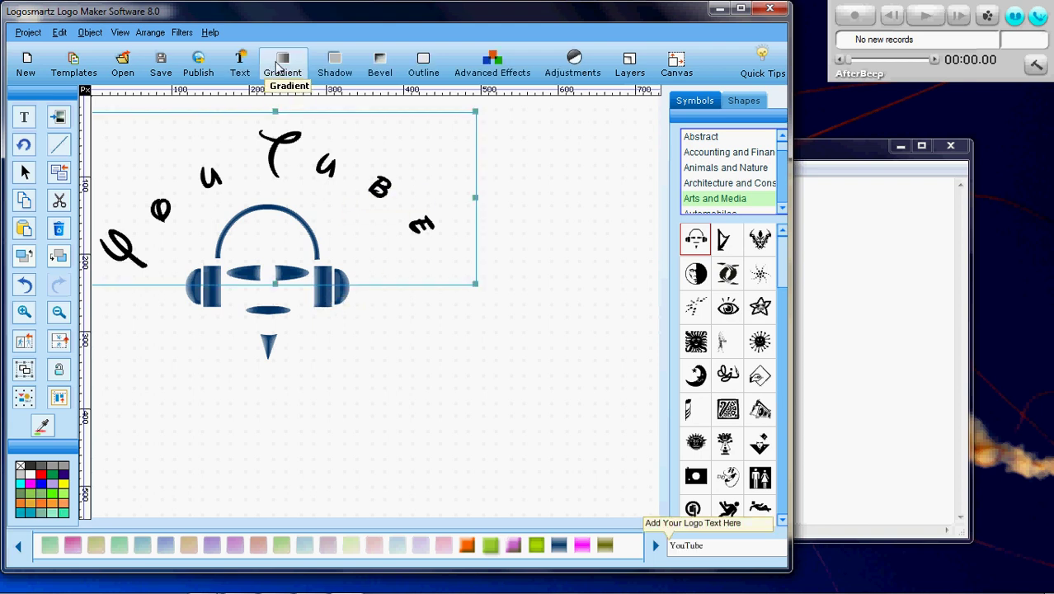
{"action": "left_click", "coordinate": [281, 66]}
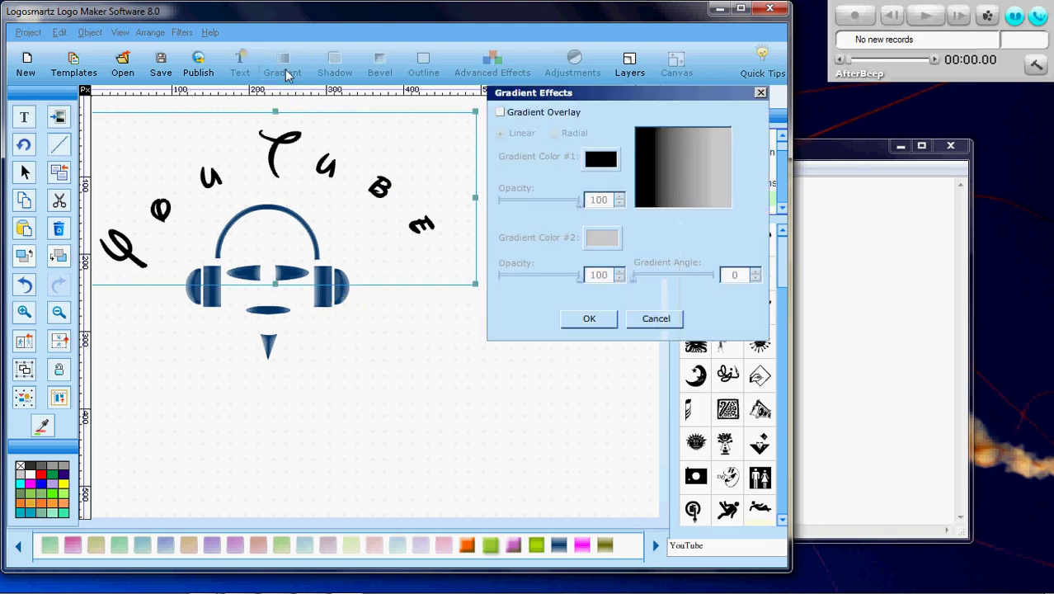
{"action": "left_click", "coordinate": [510, 120]}
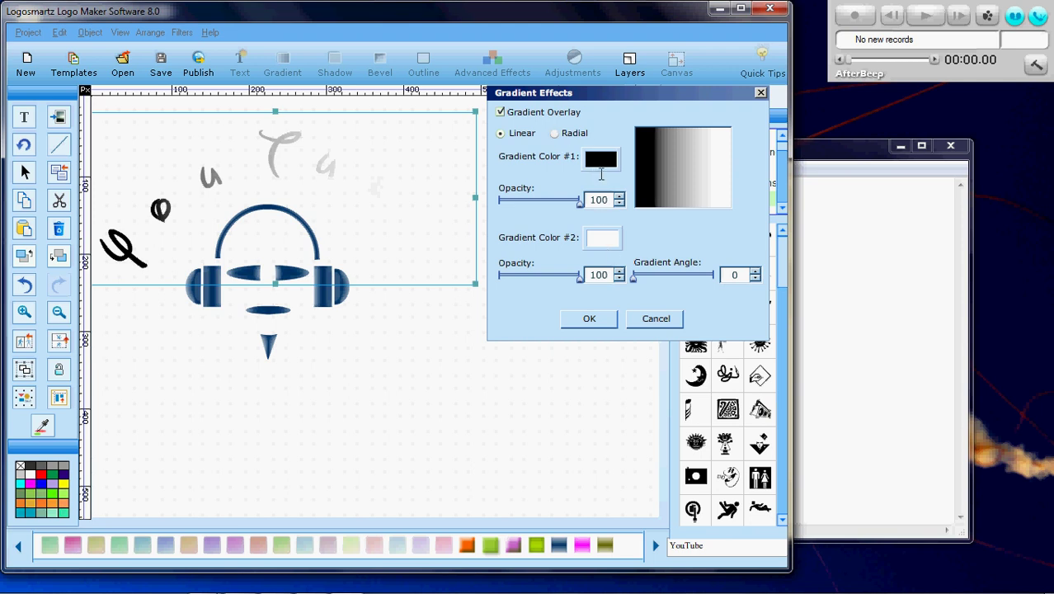
{"action": "left_click", "coordinate": [600, 162]}
{"action": "left_click", "coordinate": [666, 195]}
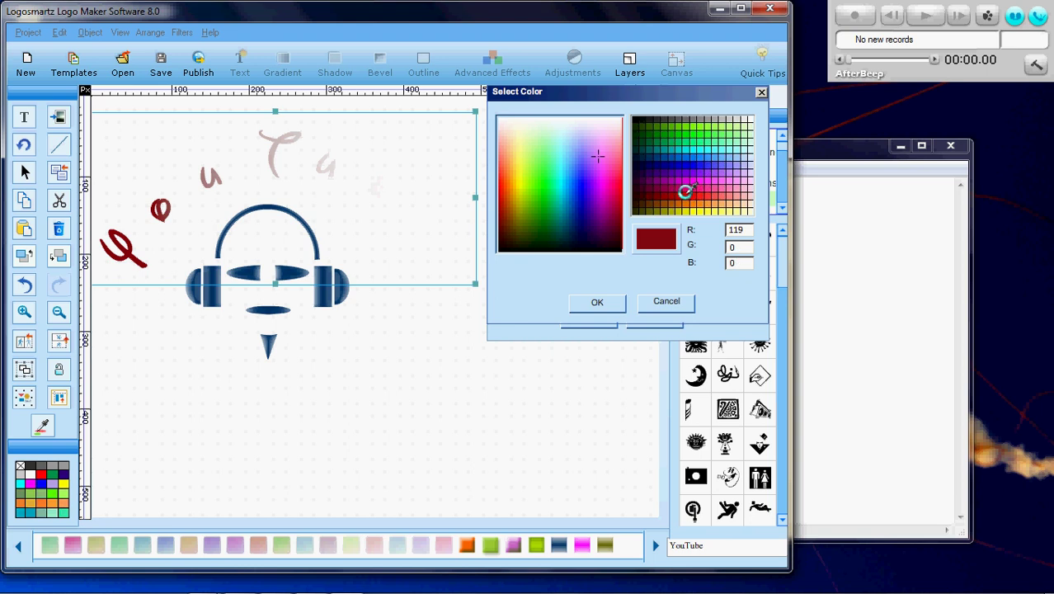
{"action": "left_click", "coordinate": [684, 190]}
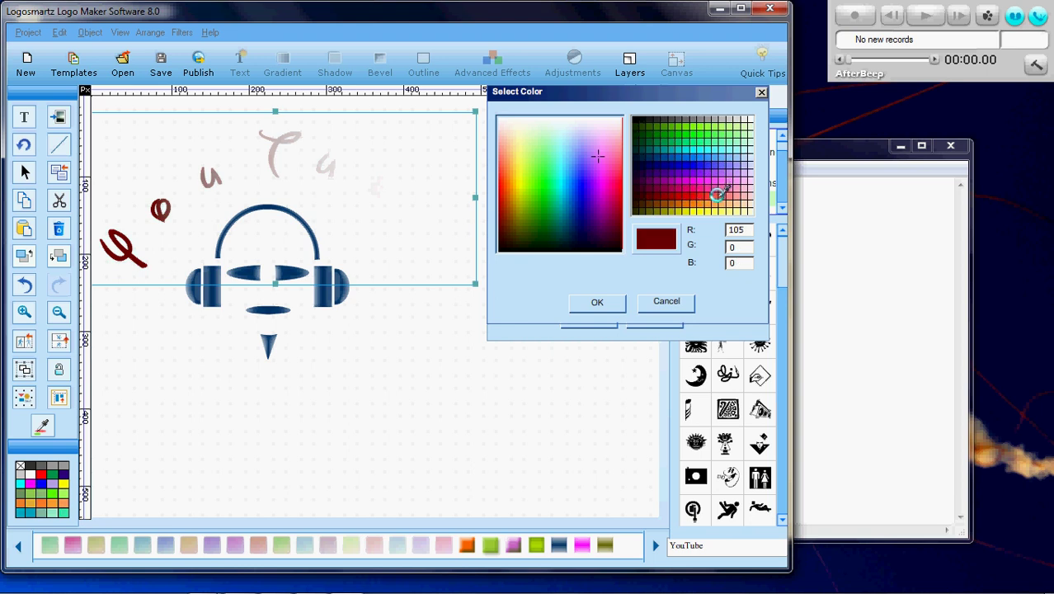
{"action": "left_click", "coordinate": [696, 193]}
{"action": "left_click", "coordinate": [606, 303]}
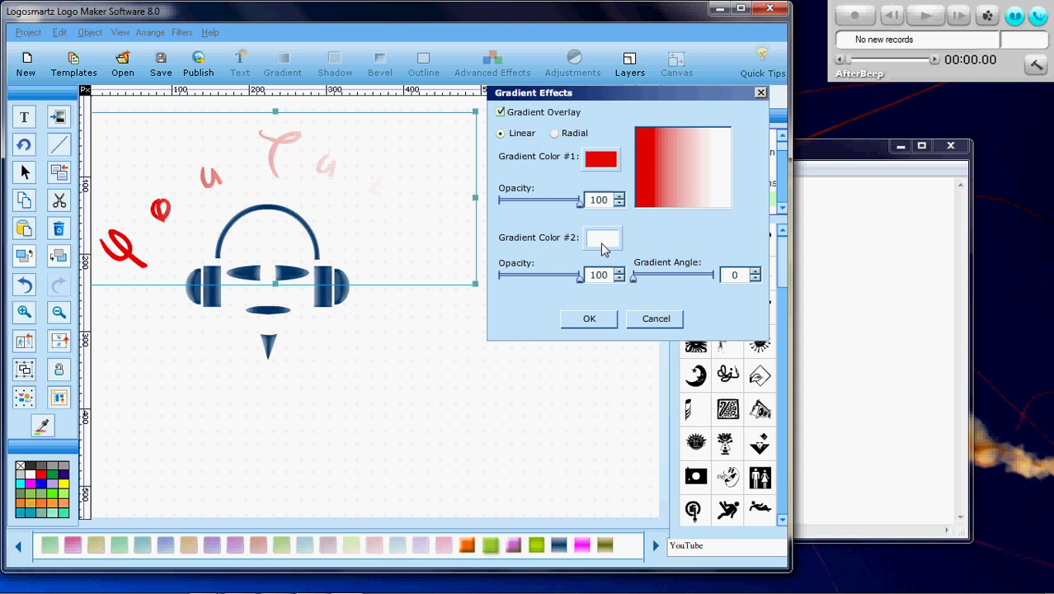
- Set the second gradient colour of the YouTube text to black
{"action": "left_click", "coordinate": [601, 239]}
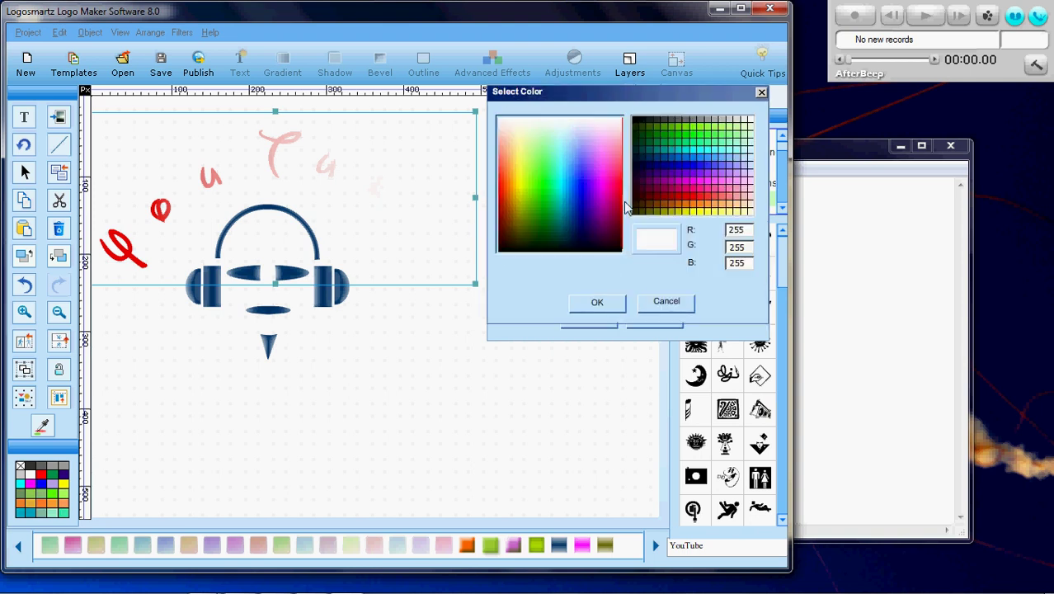
{"action": "left_click", "coordinate": [638, 120]}
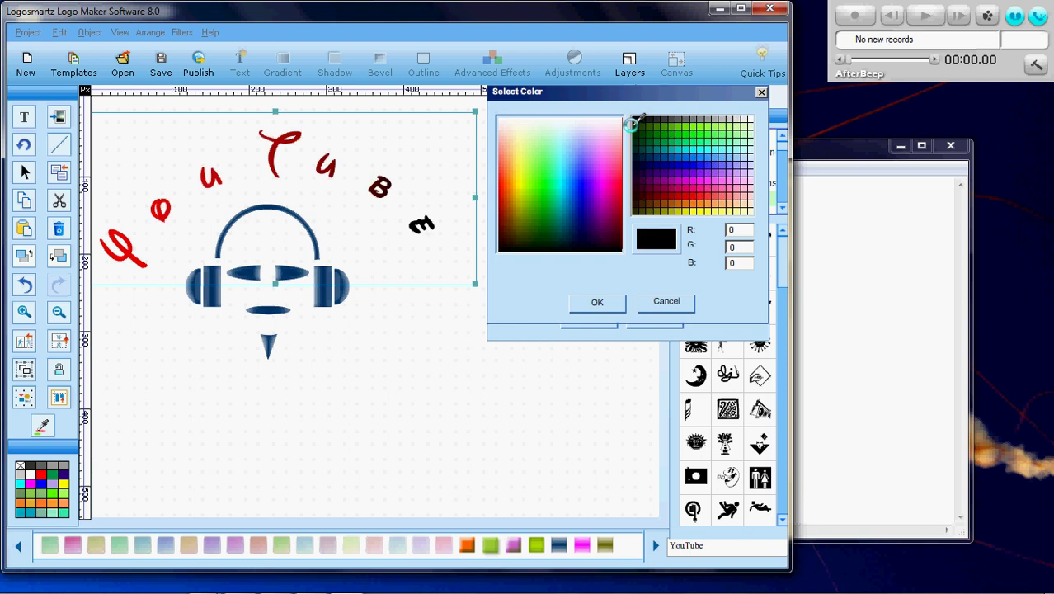
{"action": "left_click", "coordinate": [592, 304]}
- Try a gradient angle of 276 and a first-colour opacity of 80 on the text's linear gradient
{"action": "left_click_drag", "start_coordinate": [635, 280], "coordinate": [696, 317]}
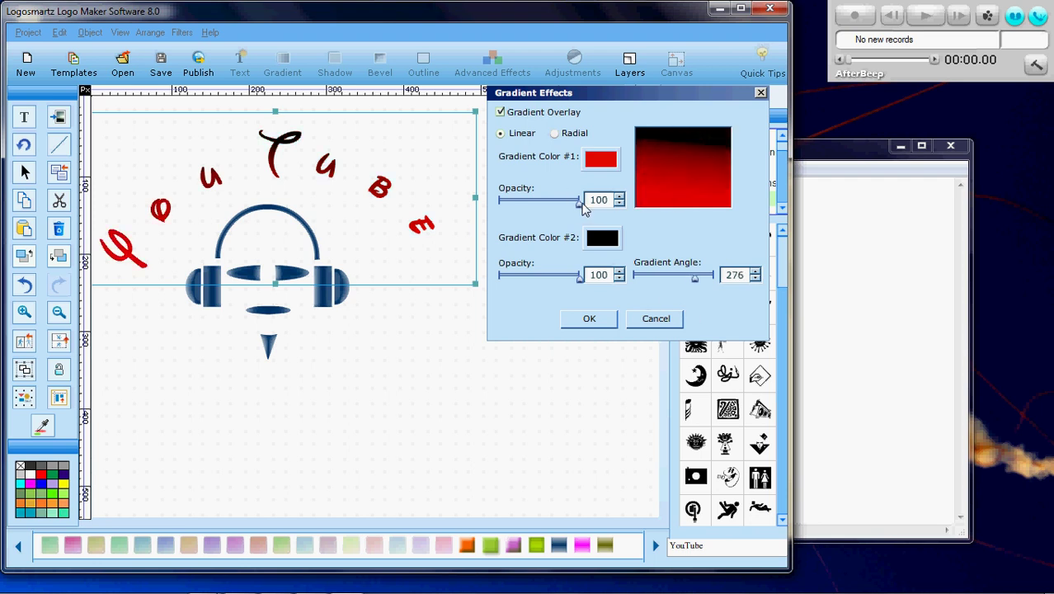
{"action": "left_click_drag", "start_coordinate": [581, 203], "coordinate": [564, 207]}
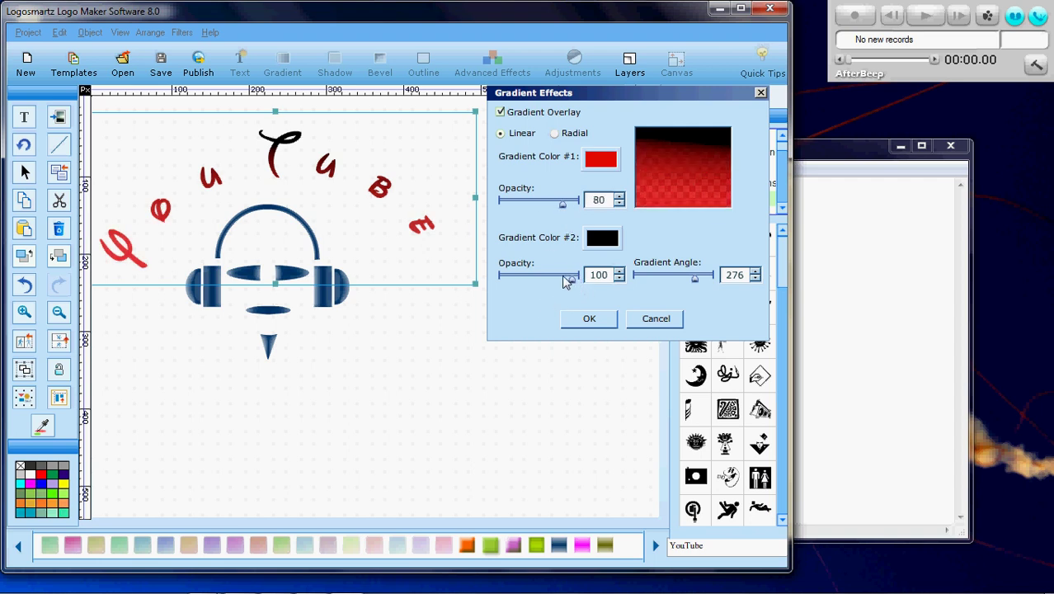
{"action": "mouse_move", "coordinate": [565, 278]}
{"action": "left_mouse_down"}
{"action": "mouse_move", "coordinate": [556, 278]}
{"action": "mouse_move", "coordinate": [584, 281]}
{"action": "left_mouse_up"}
- Make the text gradient radial with both opacities at 100 and the minimum angle, apply it, and deselect the text
{"action": "left_click", "coordinate": [558, 136]}
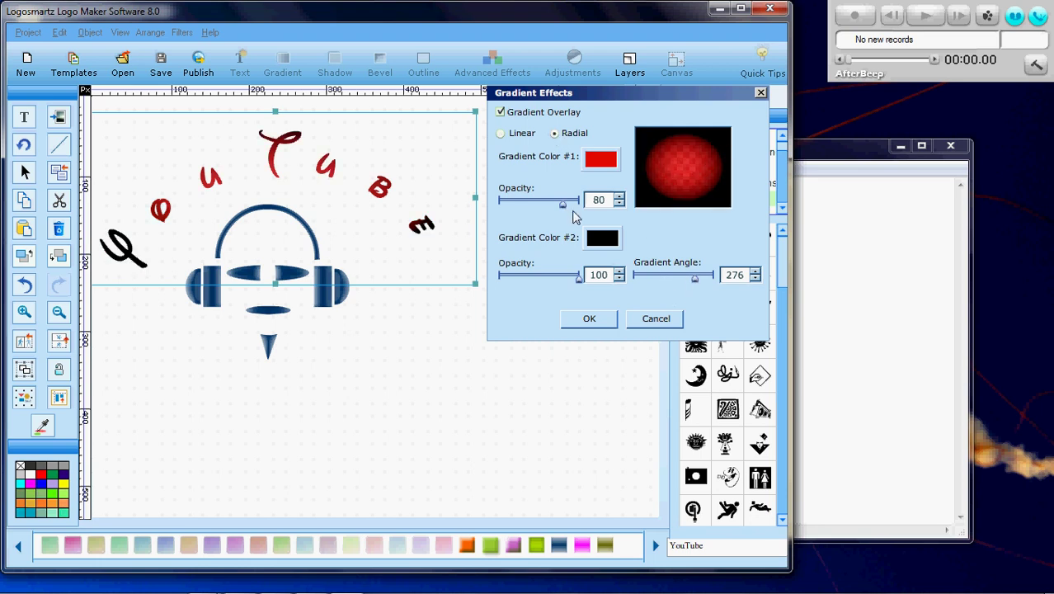
{"action": "left_click_drag", "start_coordinate": [564, 203], "coordinate": [587, 203]}
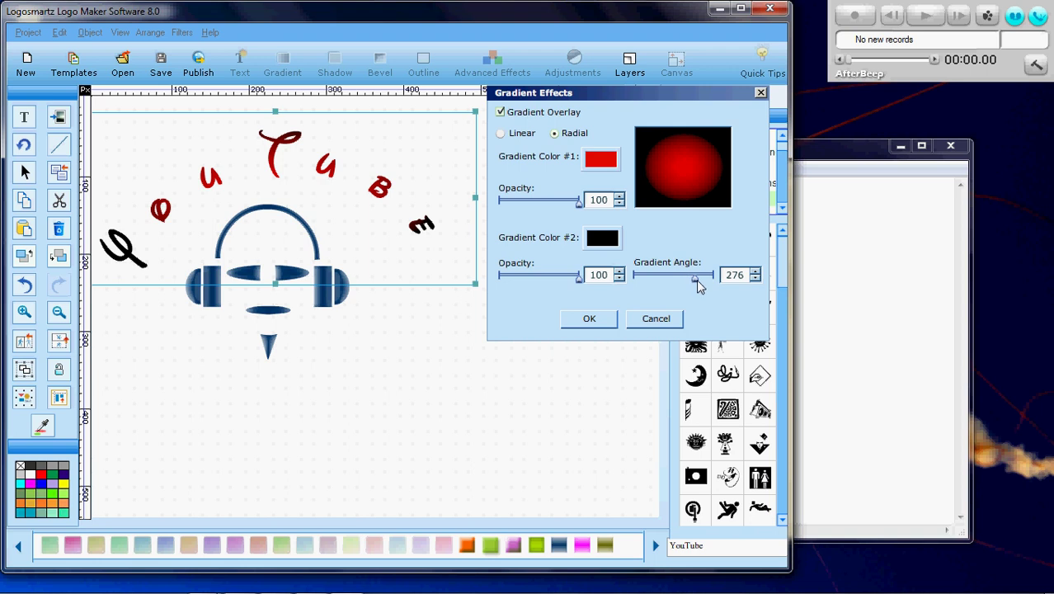
{"action": "left_click_drag", "start_coordinate": [693, 279], "coordinate": [619, 285]}
{"action": "left_click", "coordinate": [589, 319]}
{"action": "left_click", "coordinate": [526, 380]}
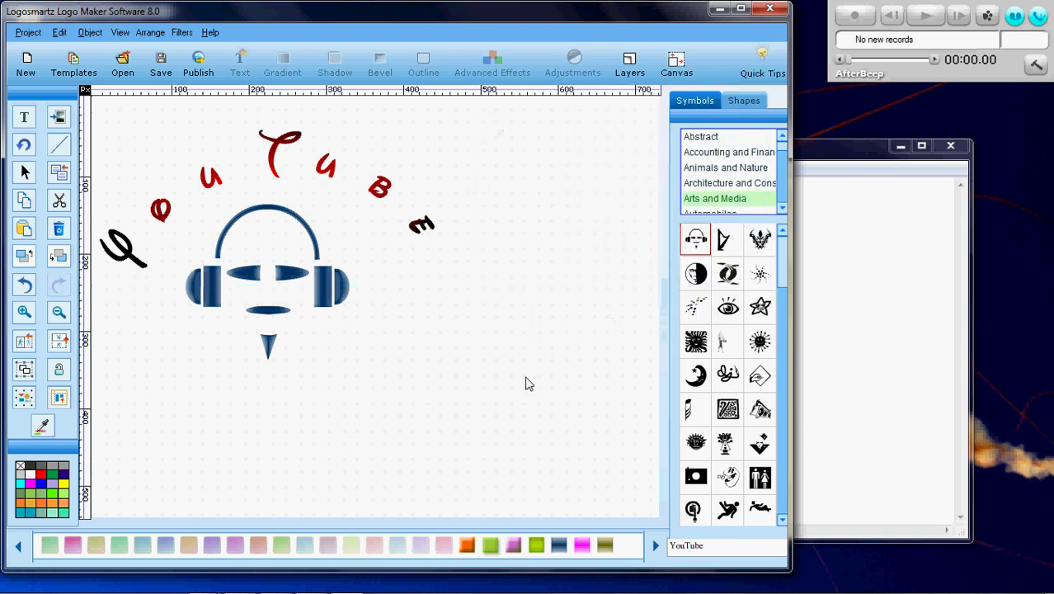
- Switch to Notepad and replace the note with "Step 6: Now you made a logo!!!!!"
{"action": "left_click", "coordinate": [820, 291]}
{"action": "key", "text": "BackSpace"}
{"action": "key", "text": "BackSpace"}
{"action": "key", "text": "BackSpace"}
{"action": "key", "text": "BackSpace"}
{"action": "key", "text": "BackSpace"}
{"action": "key", "text": "BackSpace"}
{"action": "key", "text": "BackSpace"}
{"action": "key", "text": "BackSpace"}
{"action": "key", "text": "BackSpace"}
{"action": "key", "text": "BackSpace"}
{"action": "key", "text": "BackSpace"}
{"action": "key", "text": "BackSpace"}
{"action": "key", "text": "BackSpace"}
{"action": "key", "text": "BackSpace"}
{"action": "key", "text": "BackSpace"}
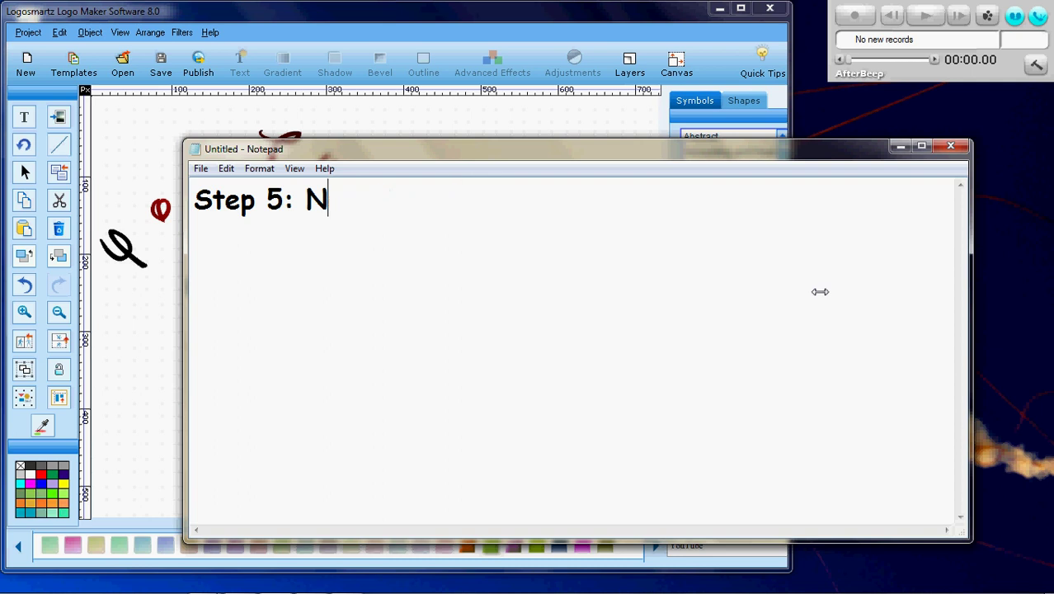
{"action": "key", "text": "BackSpace"}
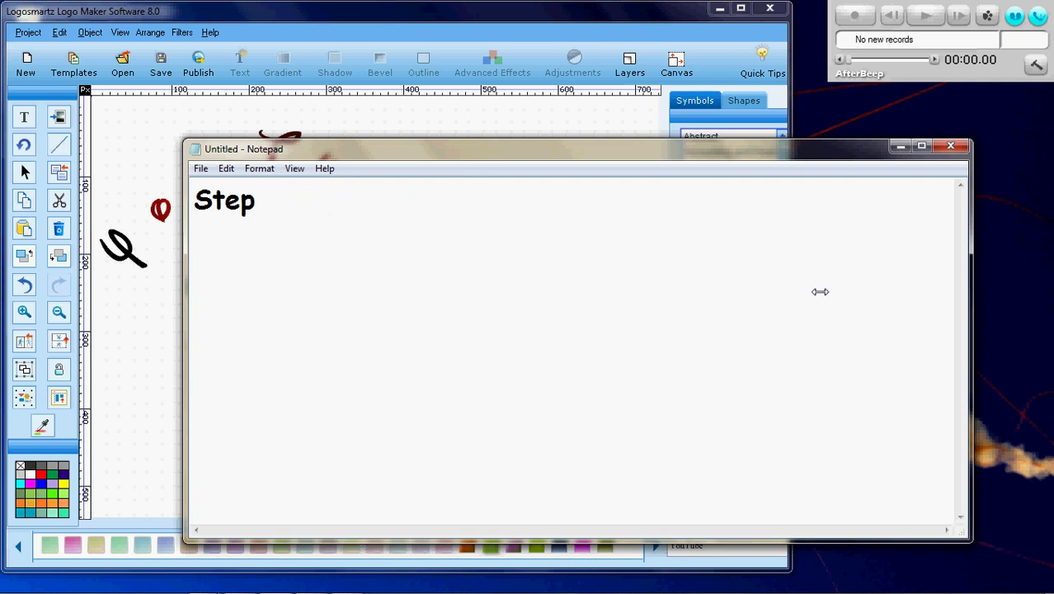
{"action": "type", "text": "6: Now "}
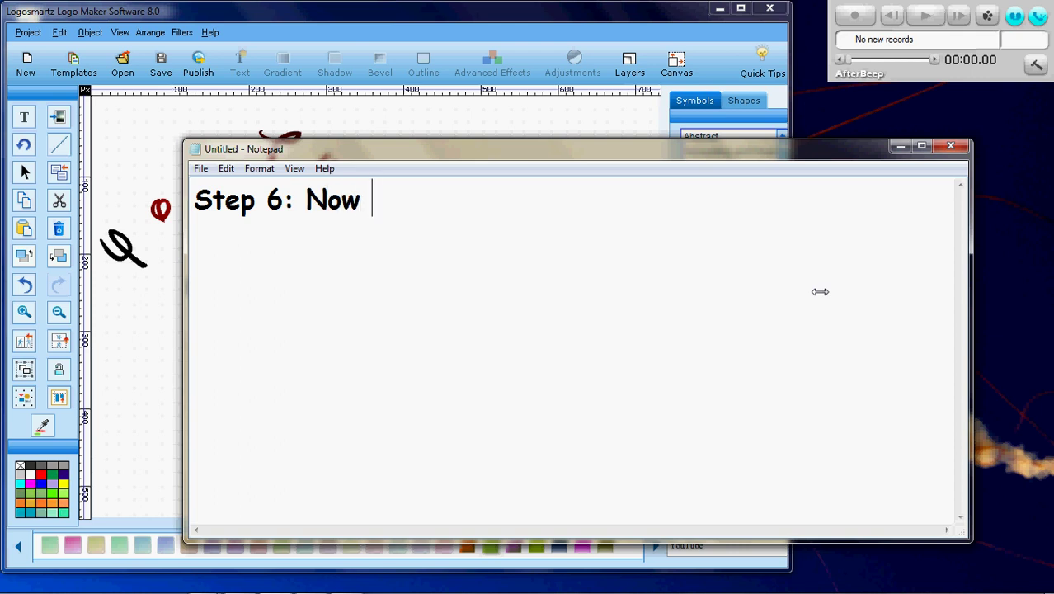
{"action": "type", "text": "you "}
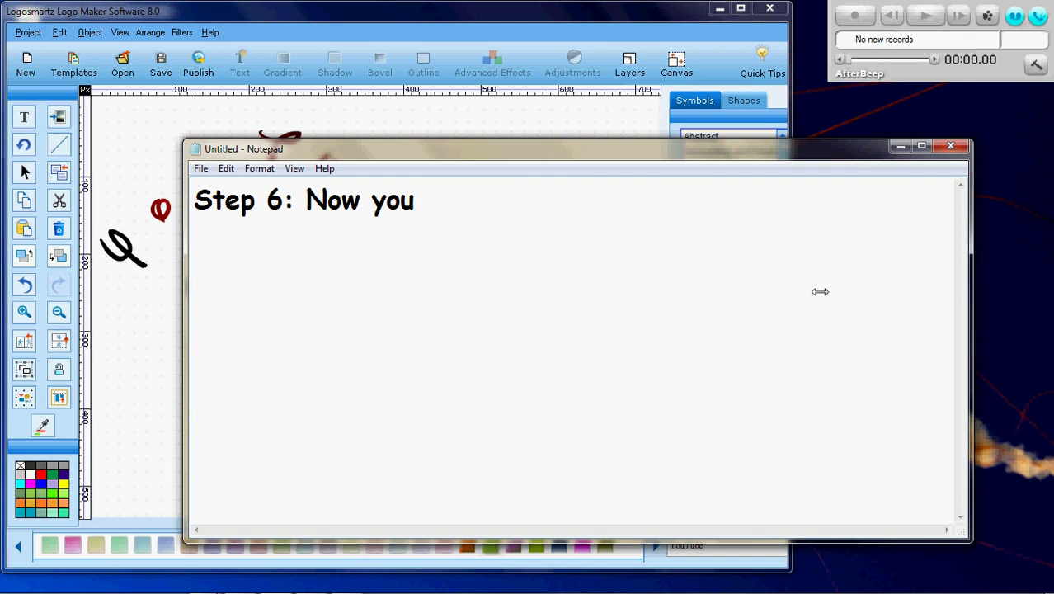
{"action": "type", "text": "mad"}
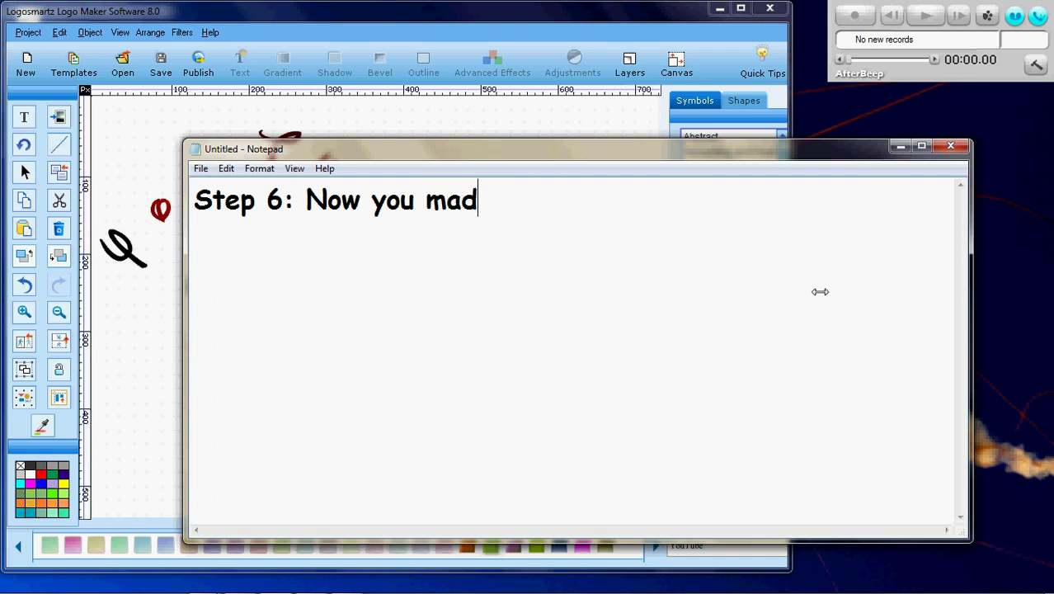
{"action": "type", "text": "e a l"}
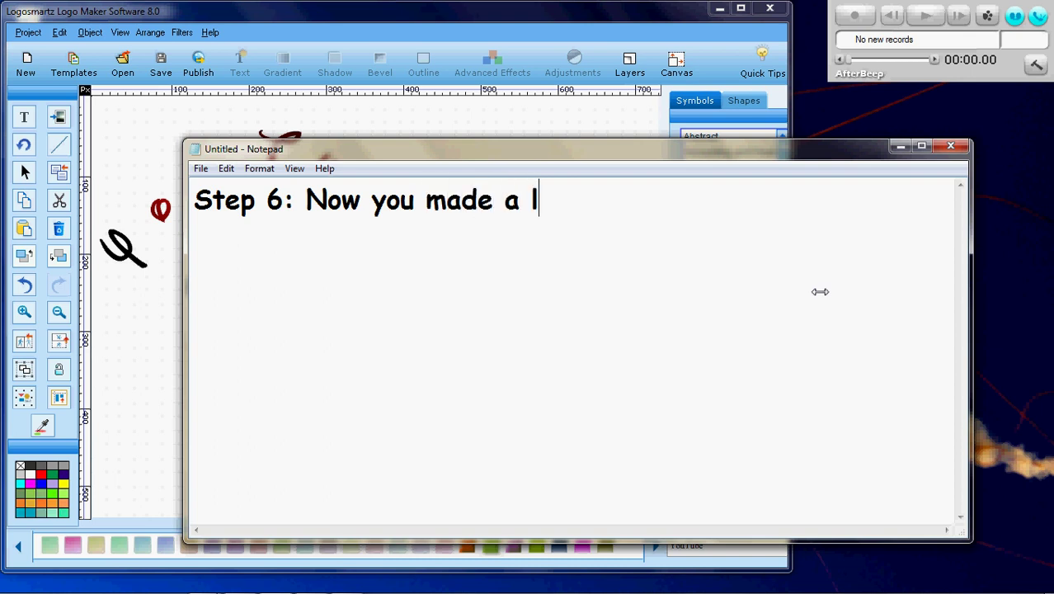
{"action": "type", "text": "ogo!!!!!"}
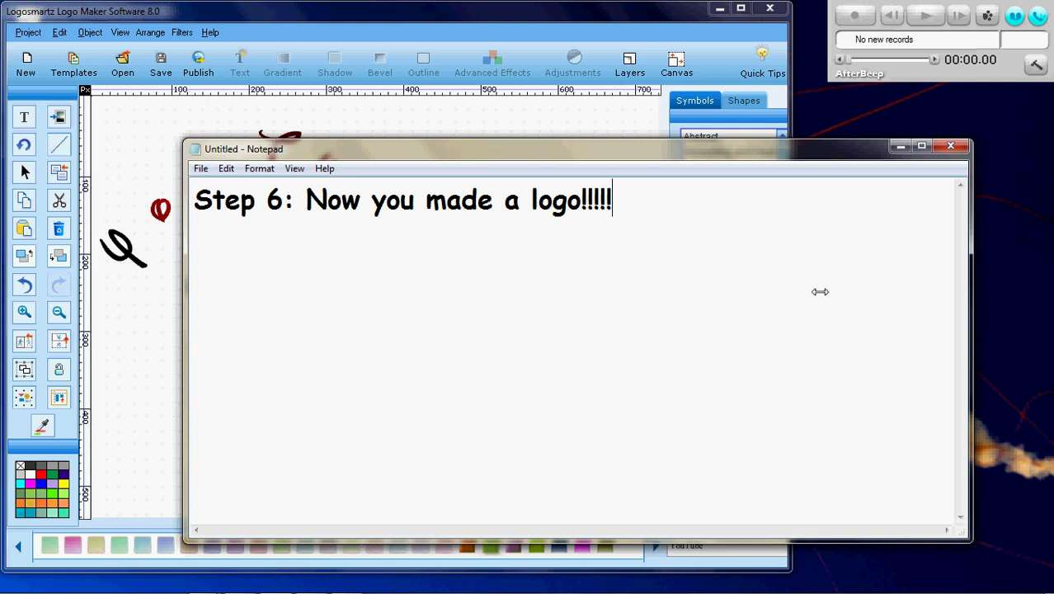
- Replace the note with "Now i will show things i made with this!!!!"
{"action": "key", "text": "BackSpace"}
{"action": "key", "text": "BackSpace"}
{"action": "key", "text": "BackSpace"}
{"action": "key", "text": "BackSpace"}
{"action": "key", "text": "BackSpace"}
{"action": "key", "text": "BackSpace"}
{"action": "key", "text": "BackSpace"}
{"action": "key", "text": "BackSpace"}
{"action": "key", "text": "BackSpace"}
{"action": "key", "text": "BackSpace"}
{"action": "key", "text": "BackSpace"}
{"action": "key", "text": "BackSpace"}
{"action": "key", "text": "BackSpace"}
{"action": "key", "text": "BackSpace"}
{"action": "key", "text": "BackSpace"}
{"action": "key", "text": "BackSpace"}
{"action": "key", "text": "BackSpace"}
{"action": "key", "text": "BackSpace"}
{"action": "key", "text": "BackSpace"}
{"action": "key", "text": "BackSpace"}
{"action": "key", "text": "BackSpace"}
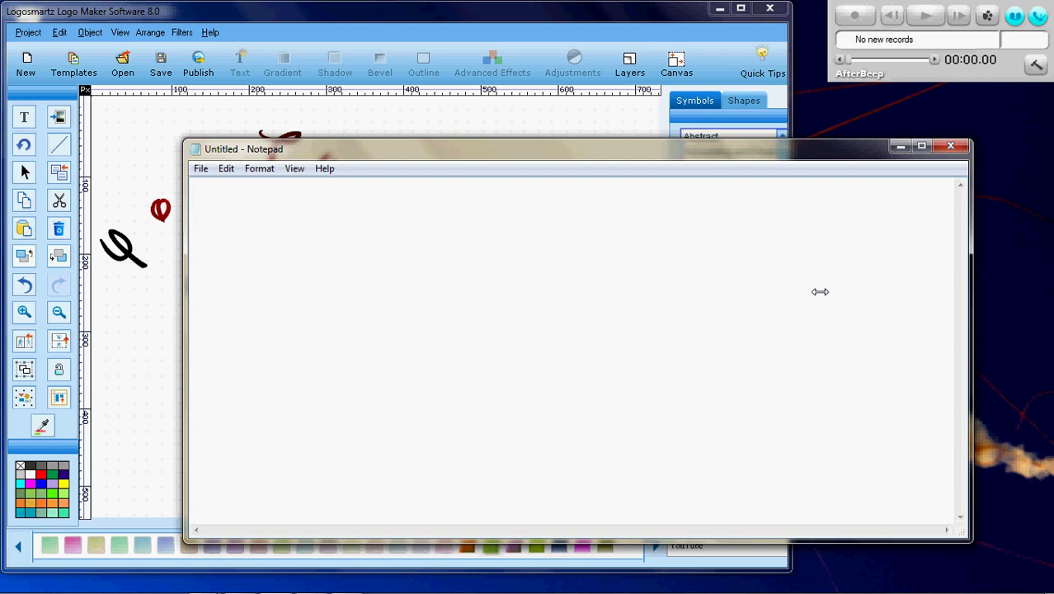
{"action": "type", "text": "Now "}
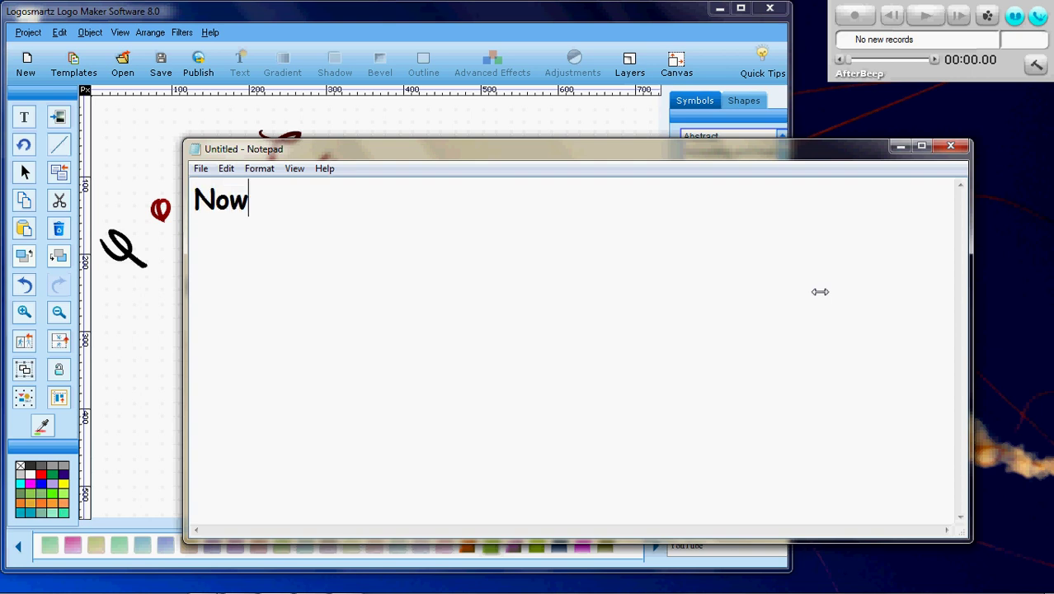
{"action": "type", "text": "i wil"}
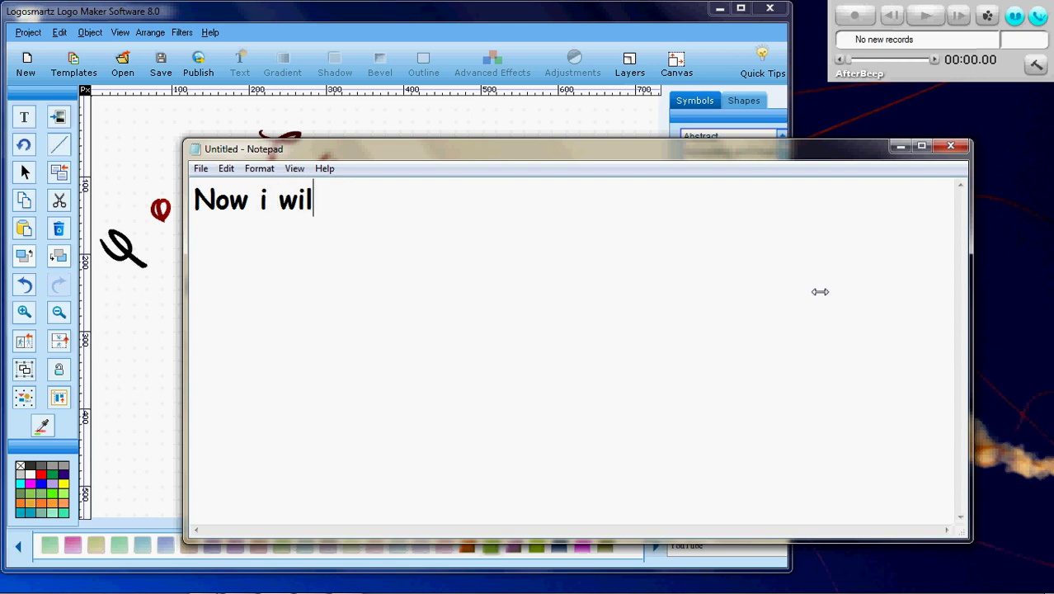
{"action": "type", "text": "l show "}
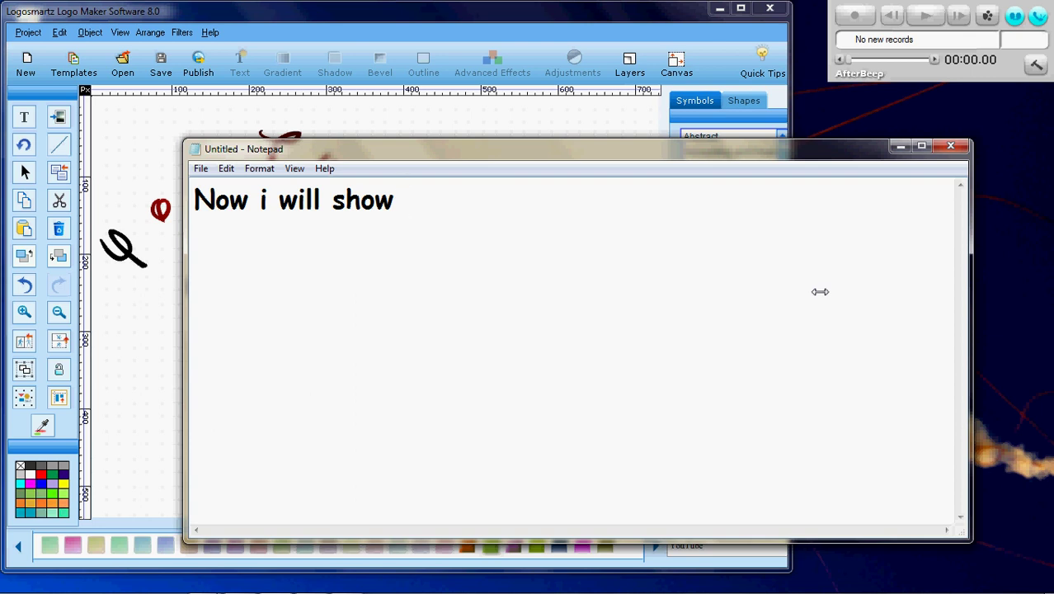
{"action": "type", "text": "things "}
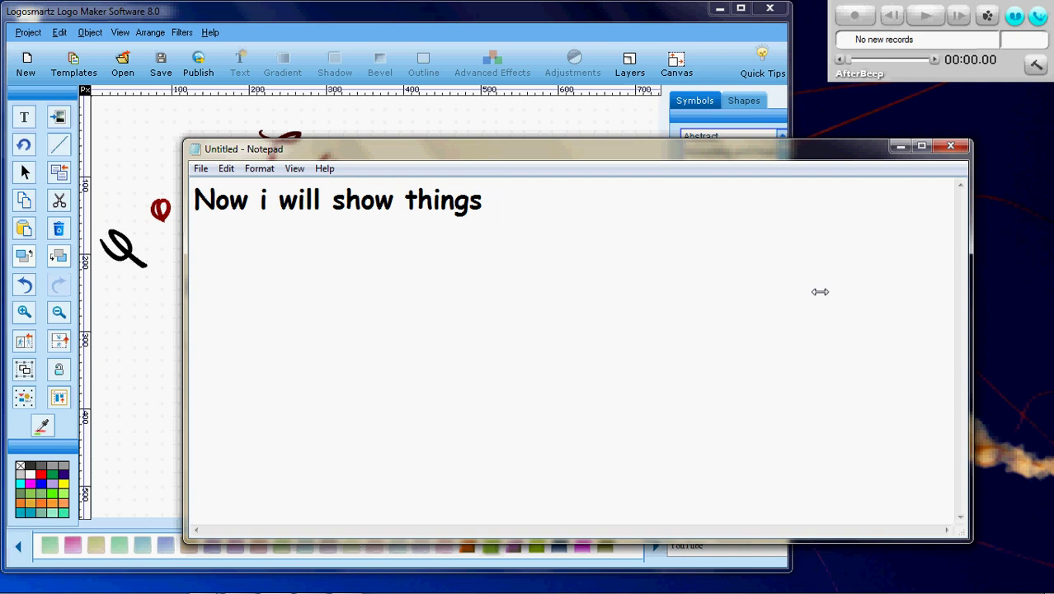
{"action": "type", "text": "i made "}
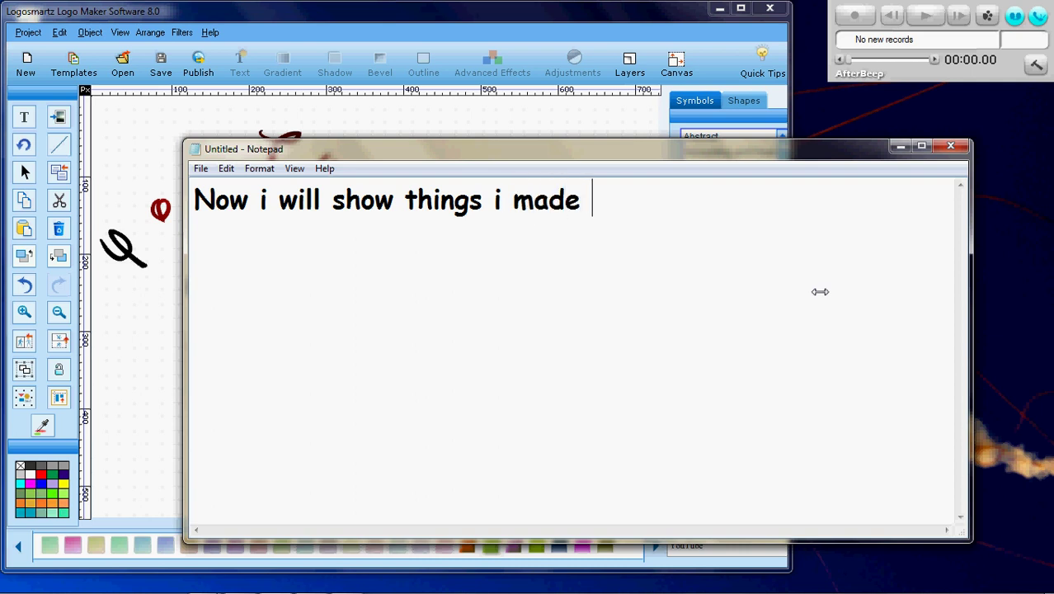
{"action": "type", "text": "with "}
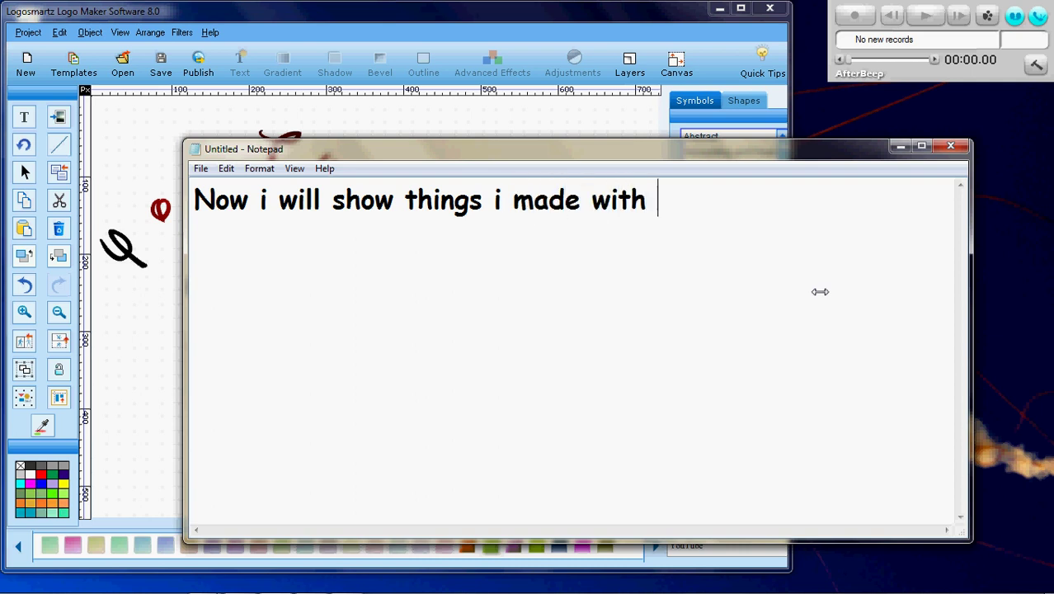
{"action": "type", "text": "this"}
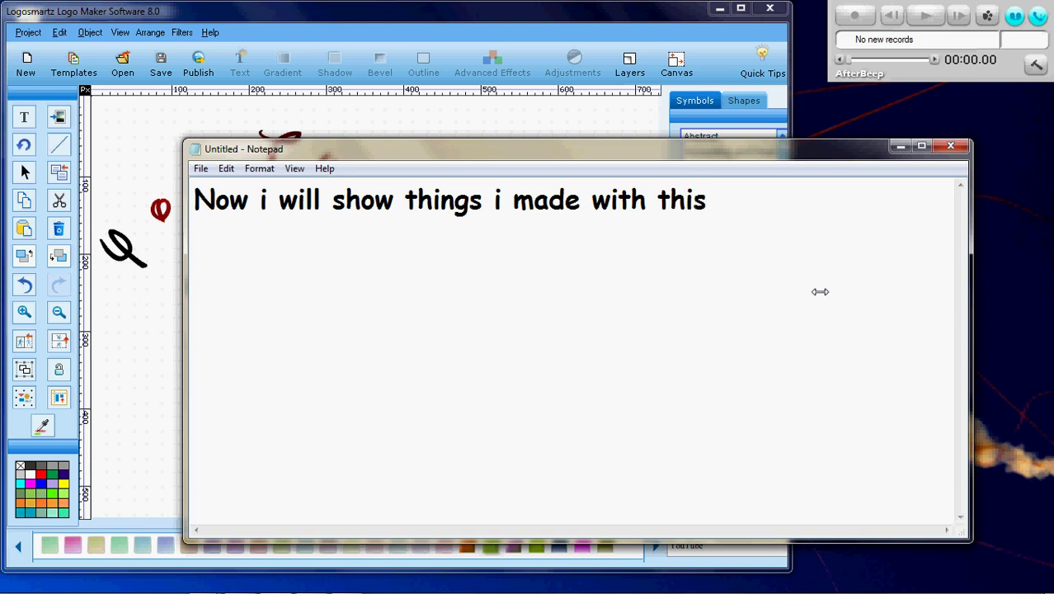
{"action": "type", "text": "!!!!"}
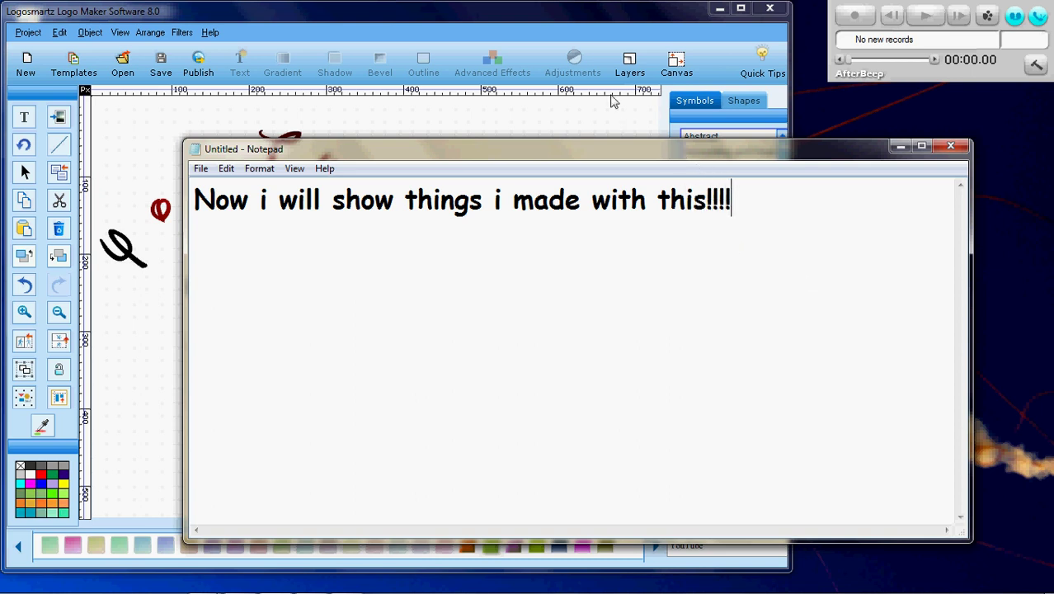
- Return to Logosmartz and save the logo project as "Youtube" in the Pictures library
{"action": "left_click", "coordinate": [614, 100]}
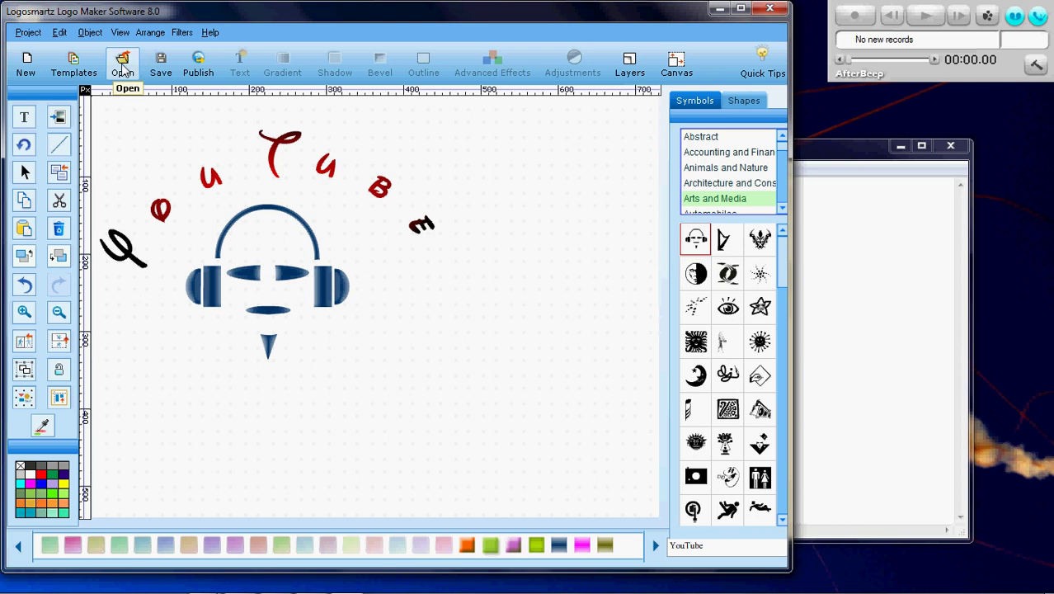
{"action": "left_click", "coordinate": [161, 65]}
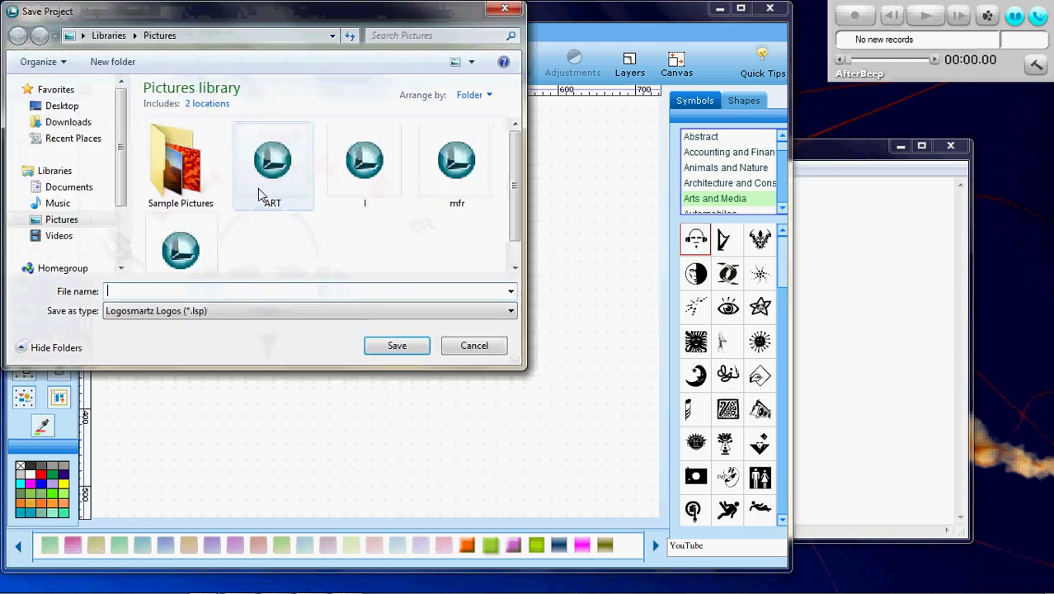
{"action": "type", "text": "Yo"}
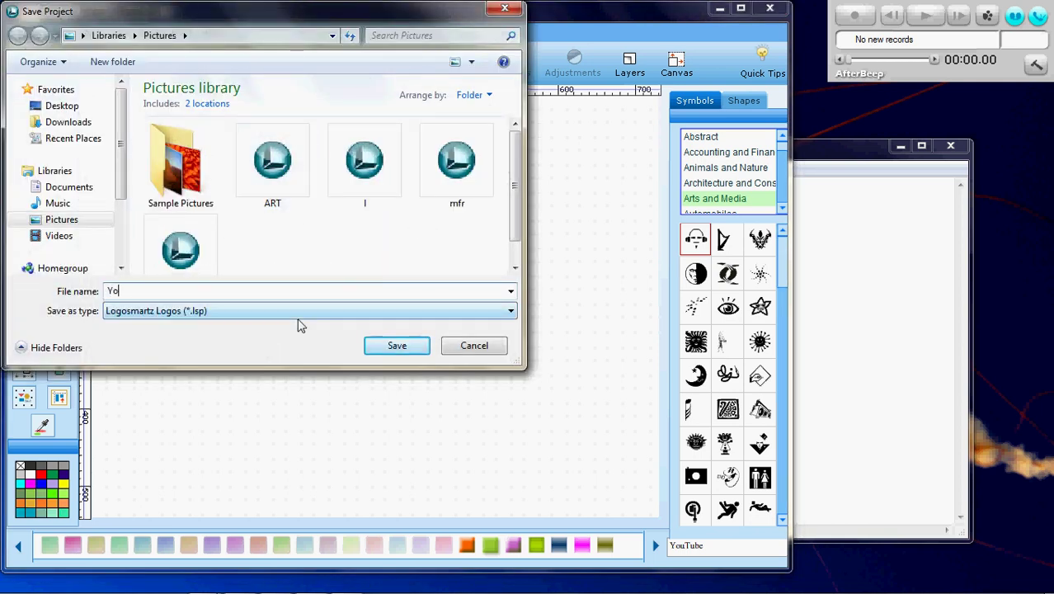
{"action": "type", "text": "utube"}
{"action": "left_click", "coordinate": [393, 344]}
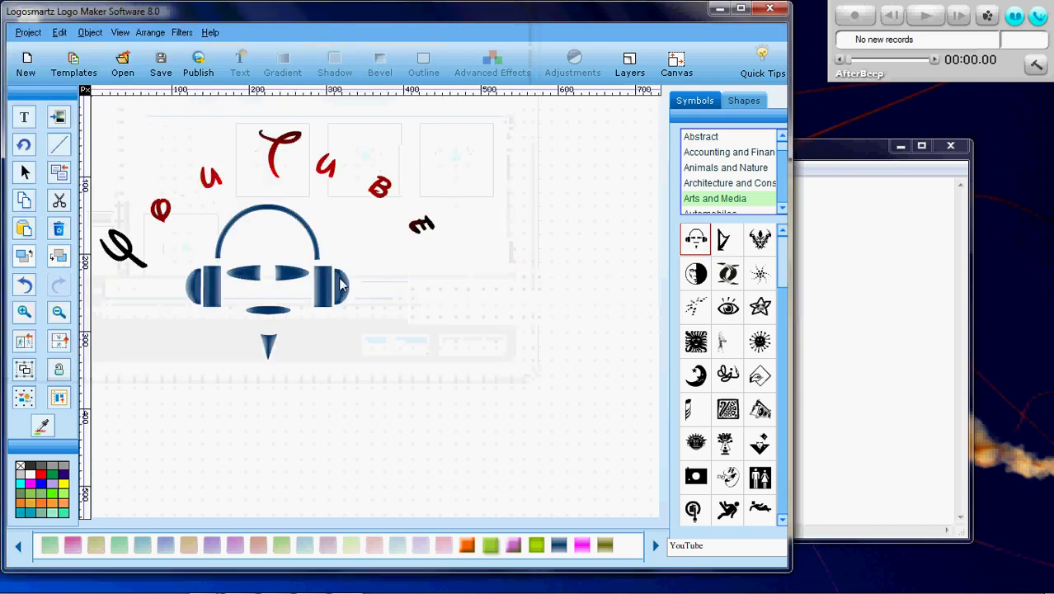
- Open the saved logo project "ART" from the Pictures library
{"action": "left_click", "coordinate": [142, 71]}
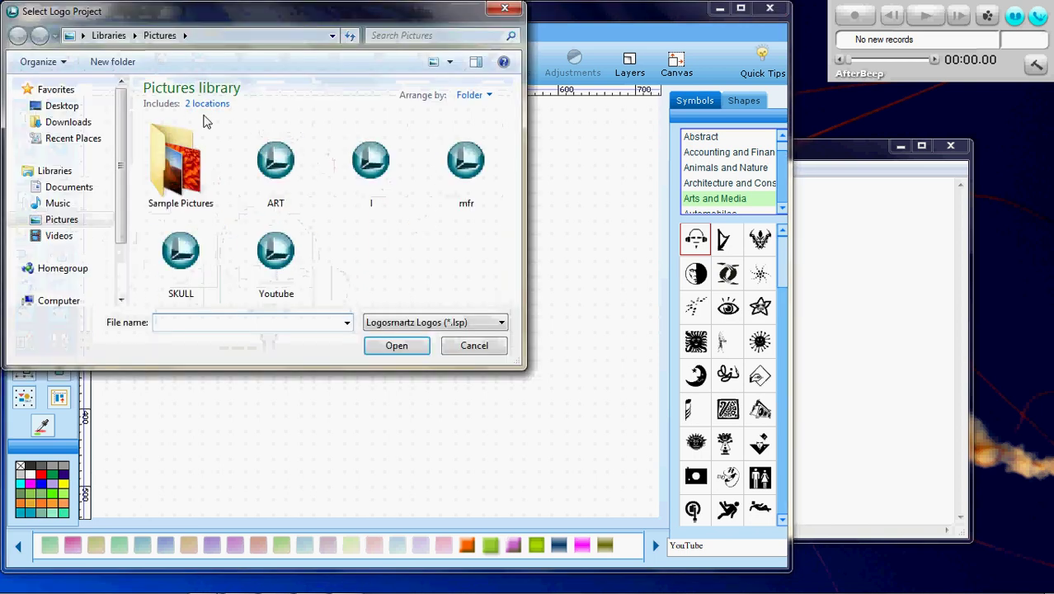
{"action": "left_click", "coordinate": [272, 165]}
{"action": "left_click", "coordinate": [386, 345]}
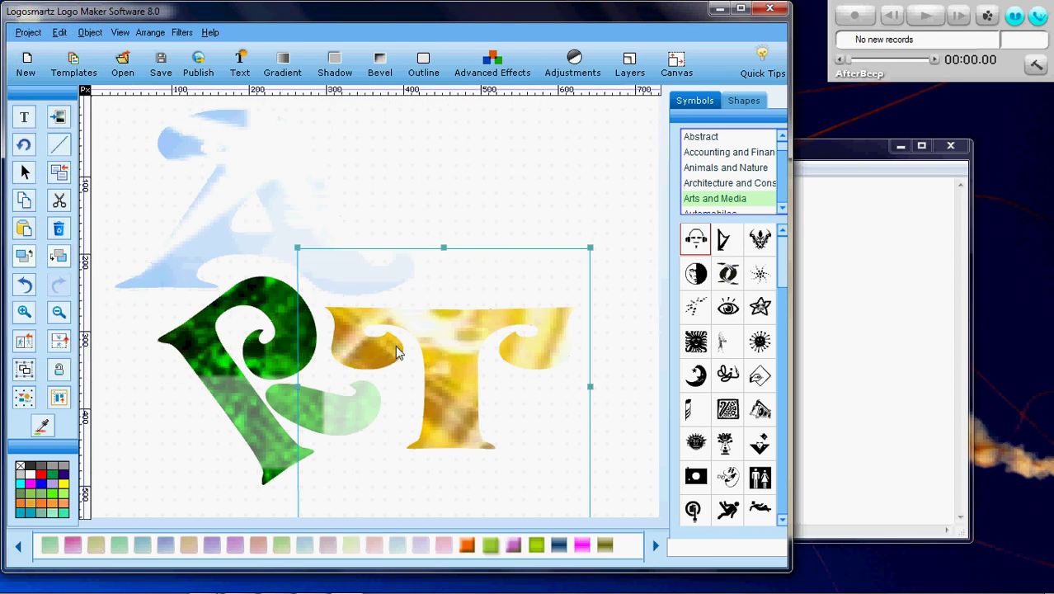
{"action": "left_click", "coordinate": [395, 188]}
{"action": "left_click", "coordinate": [485, 229]}
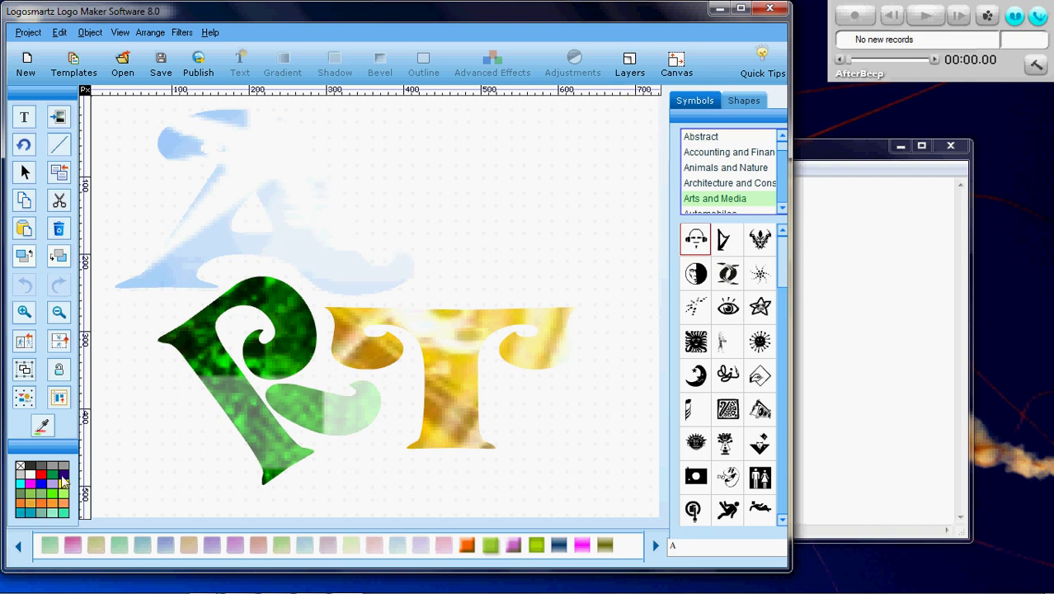
{"action": "left_click", "coordinate": [65, 484]}
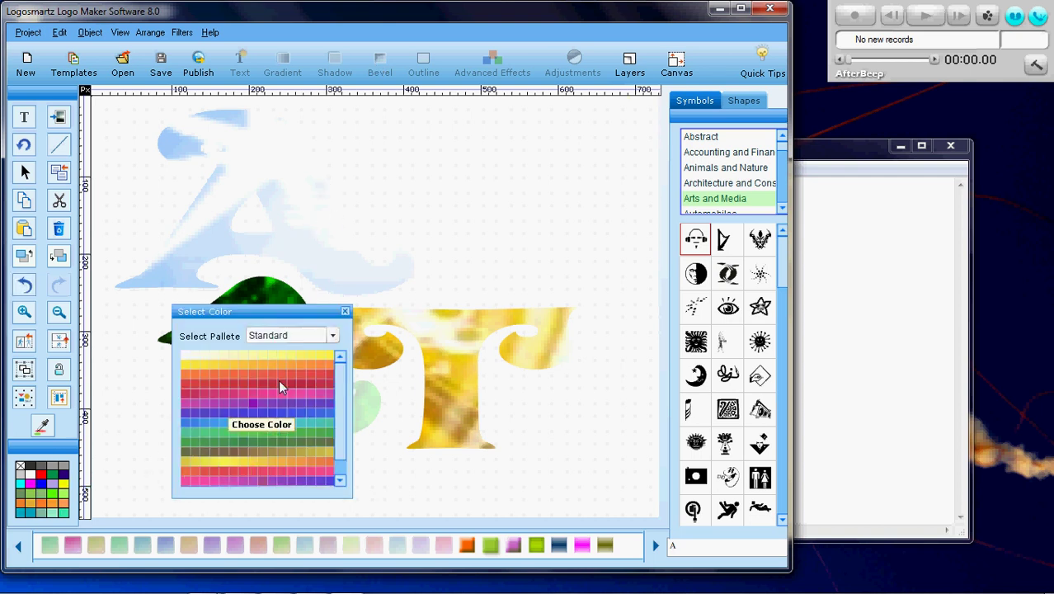
{"action": "left_click", "coordinate": [345, 311]}
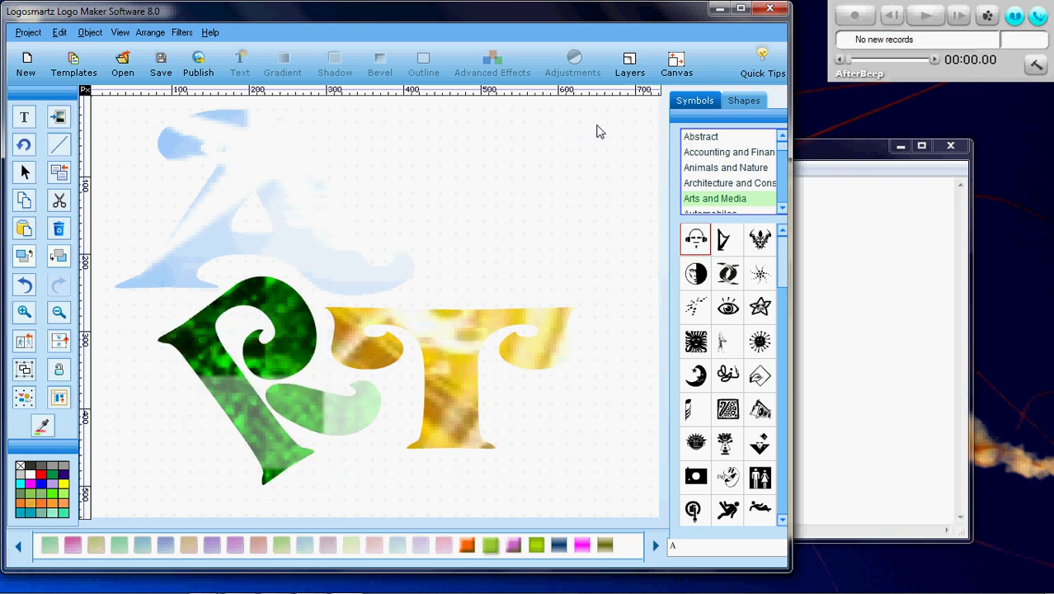
- Try a black background colour for the "ART" logo's canvas and cancel the stage dimensions change
{"action": "left_click", "coordinate": [690, 66]}
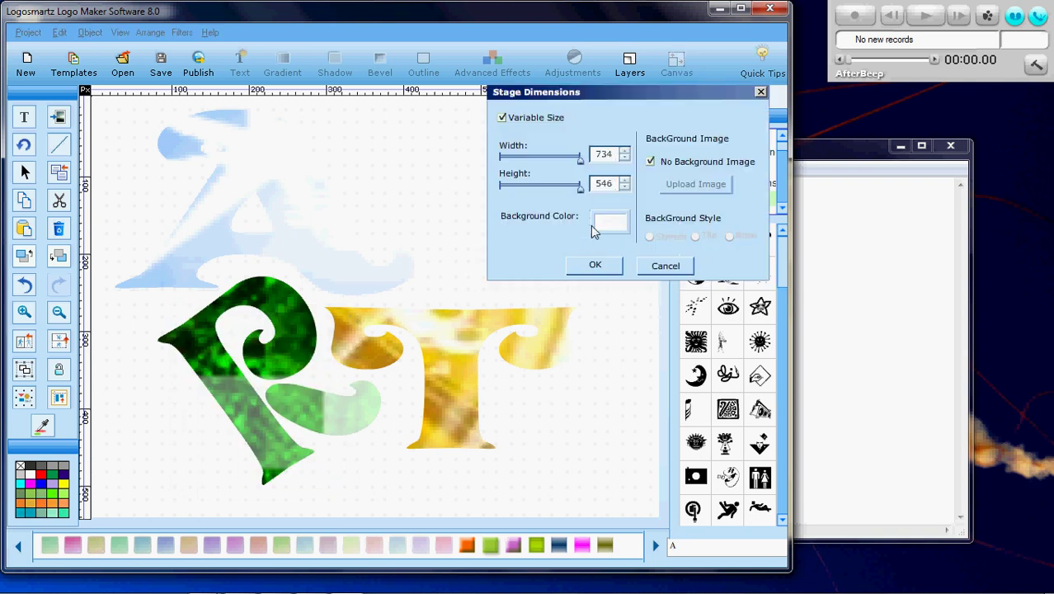
{"action": "left_click", "coordinate": [611, 223]}
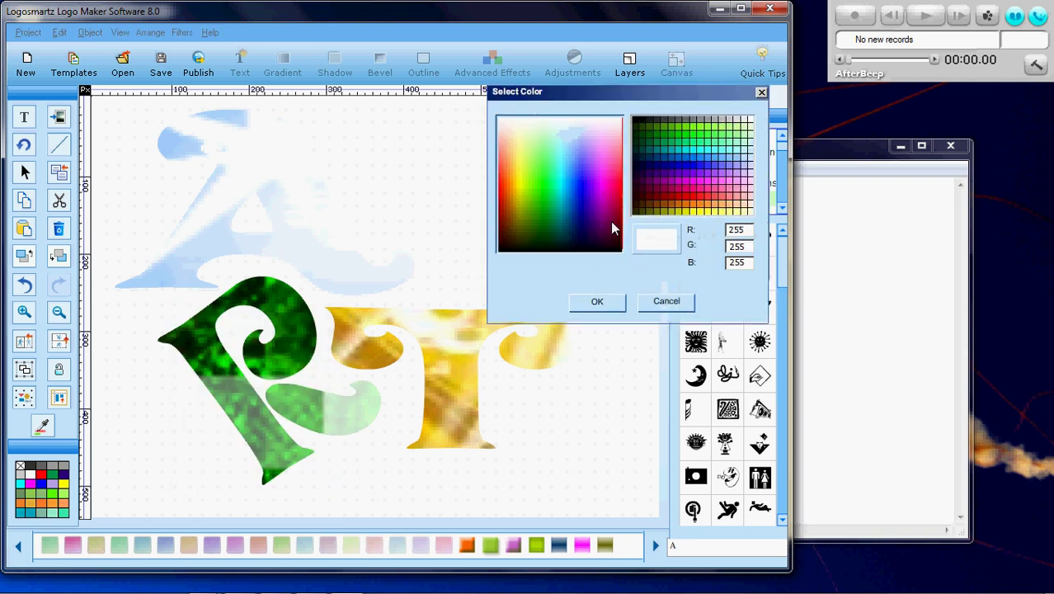
{"action": "left_click", "coordinate": [636, 120]}
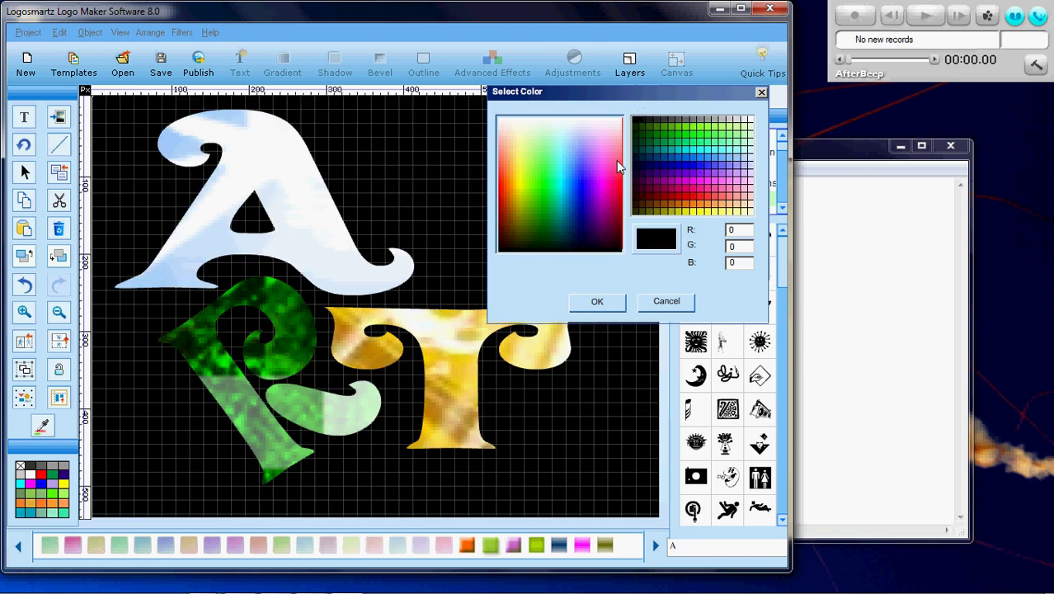
{"action": "left_click", "coordinate": [594, 301]}
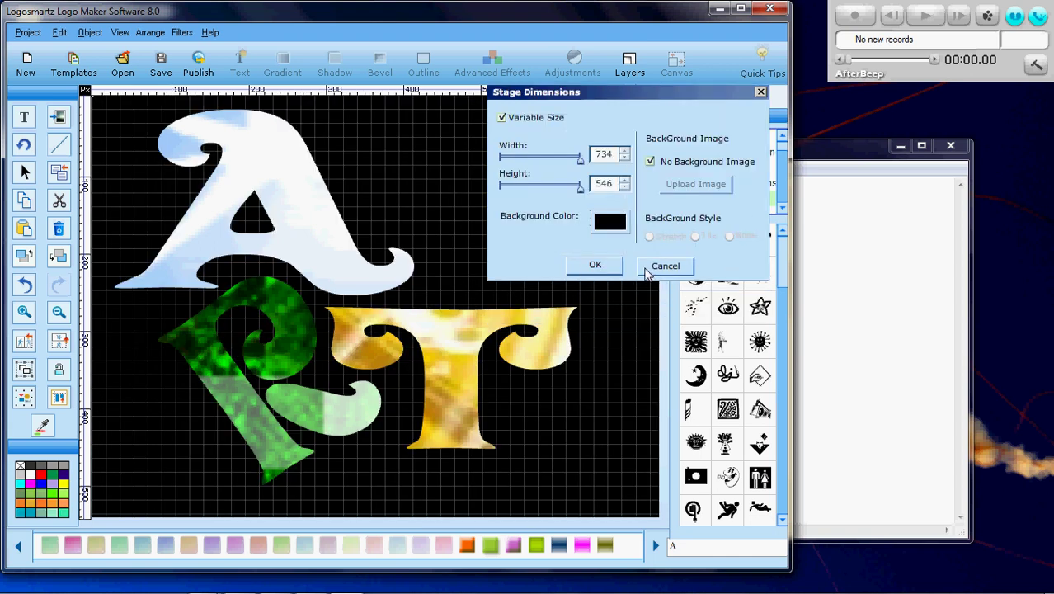
{"action": "left_click", "coordinate": [652, 266]}
- Set the background colour of the "ART" logo's canvas to black
{"action": "left_click", "coordinate": [672, 66]}
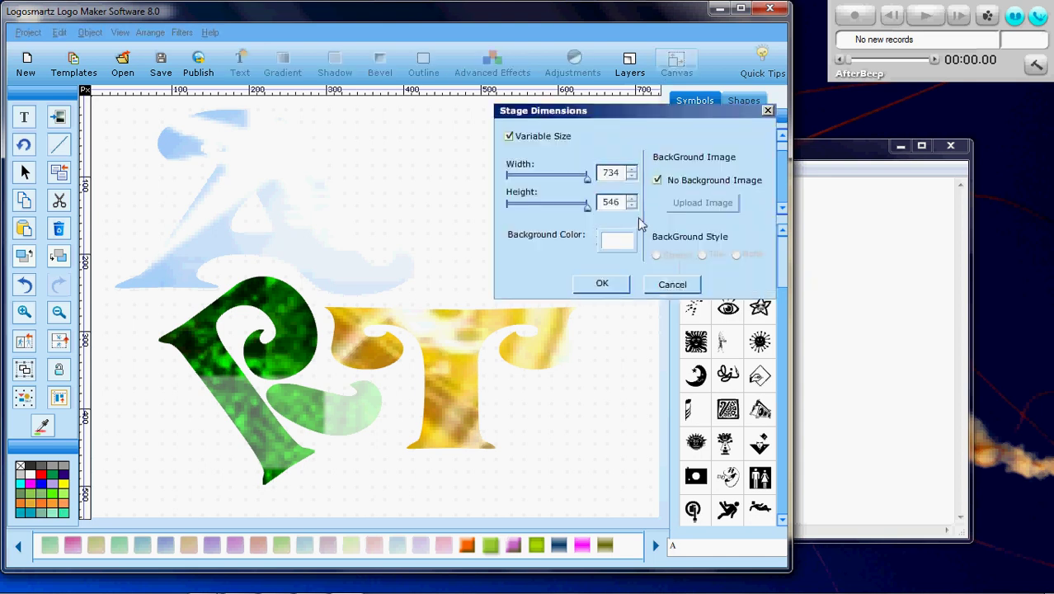
{"action": "left_click", "coordinate": [620, 246]}
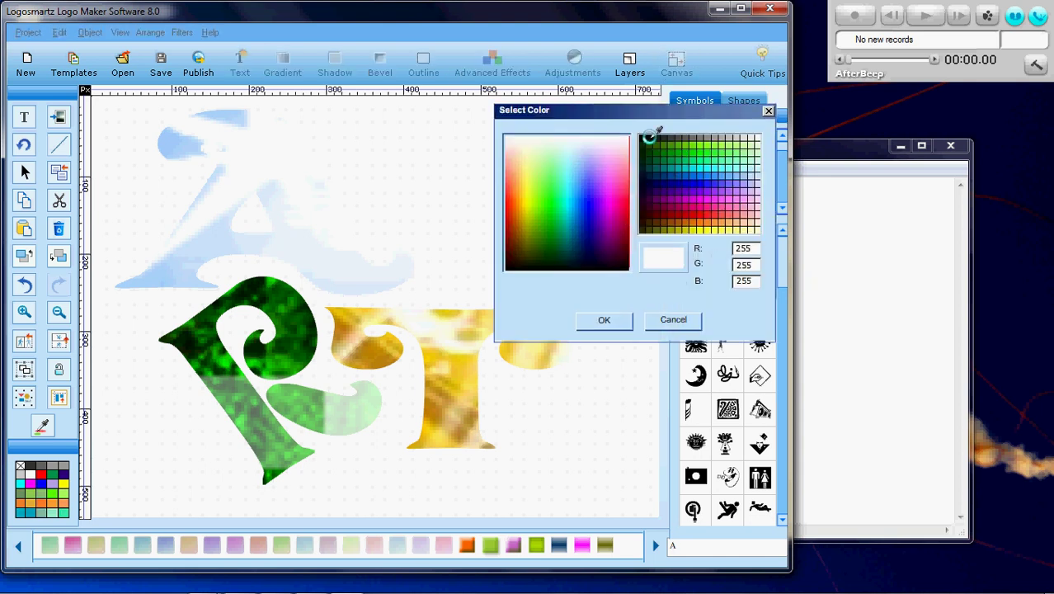
{"action": "left_click", "coordinate": [643, 140]}
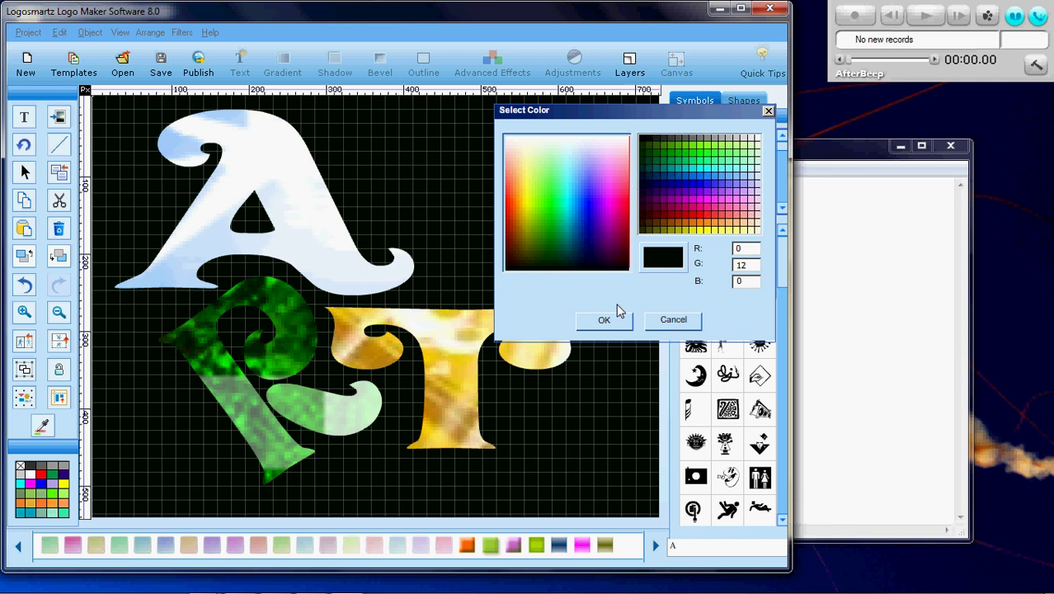
{"action": "left_click", "coordinate": [643, 137]}
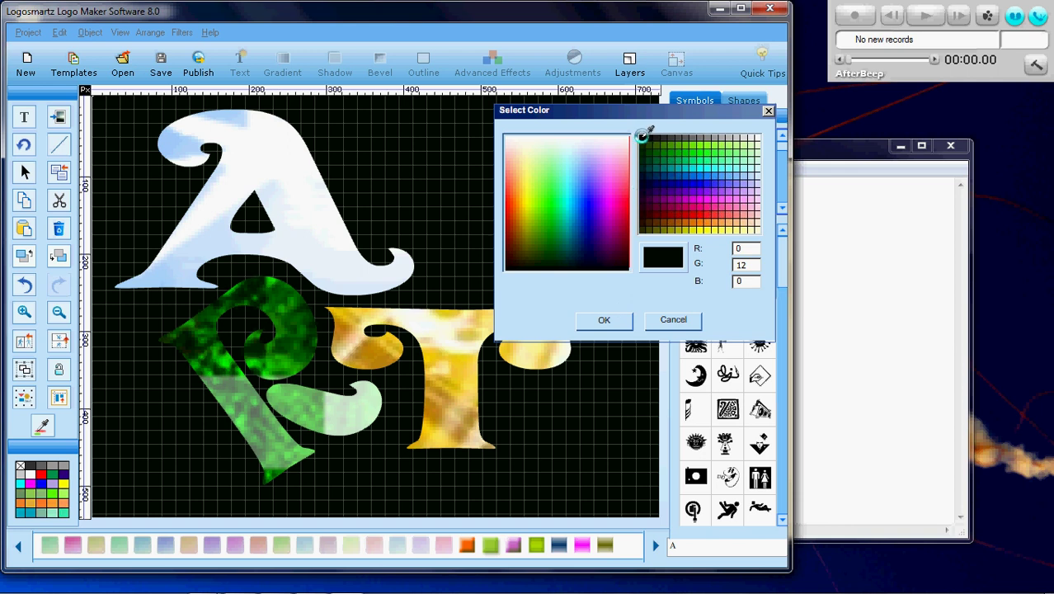
{"action": "left_click", "coordinate": [604, 319]}
- Switch to Notepad and reposition its window below the "ART" artwork so the logo is uncovered
{"action": "left_click", "coordinate": [852, 287]}
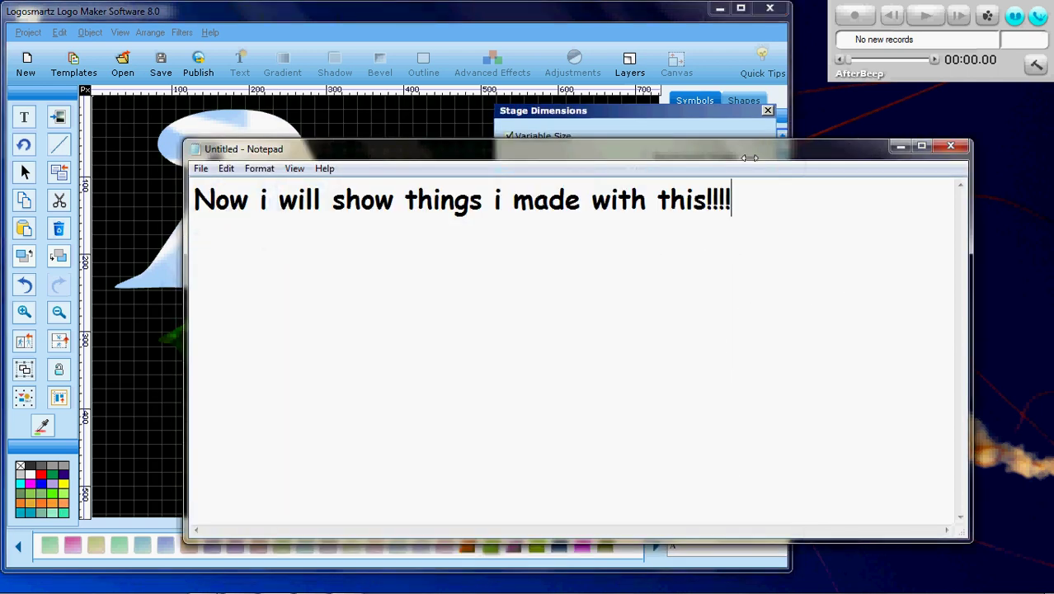
{"action": "left_click_drag", "start_coordinate": [749, 142], "coordinate": [817, 499]}
{"action": "left_click_drag", "start_coordinate": [808, 544], "coordinate": [741, 546]}
{"action": "left_click_drag", "start_coordinate": [723, 492], "coordinate": [174, 519]}
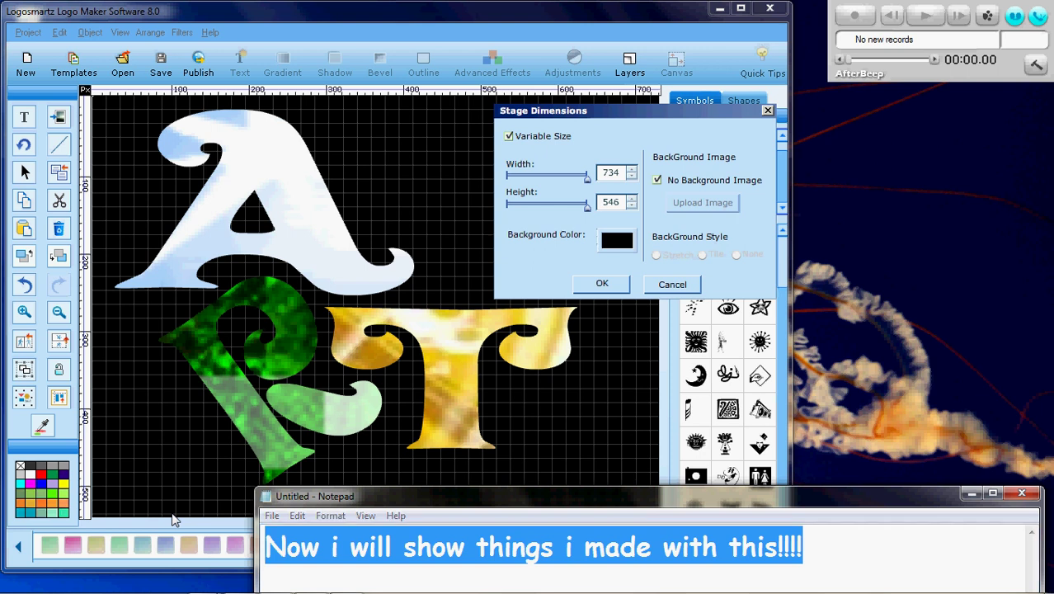
{"action": "left_click", "coordinate": [173, 520]}
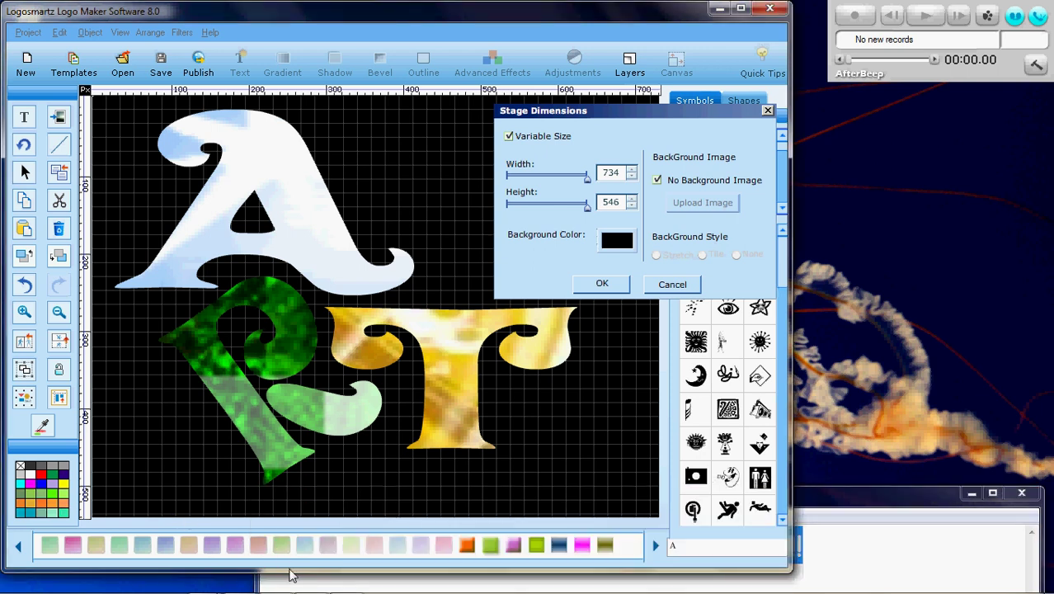
{"action": "left_click", "coordinate": [830, 566]}
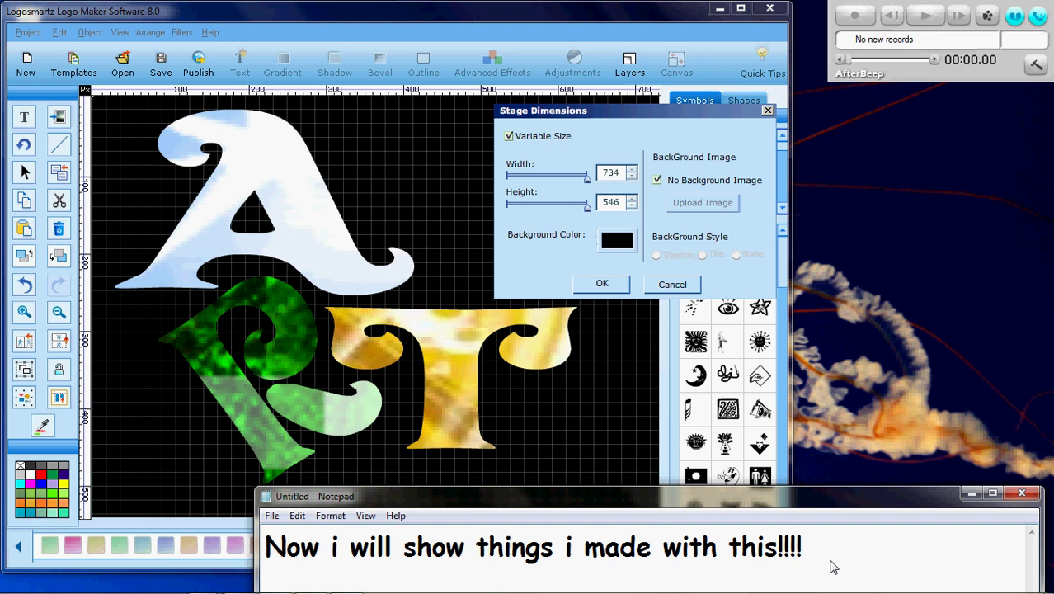
- Replace the note with 'The 1 I am showing is of my " Nickname"'
{"action": "key", "text": "BackSpace"}
{"action": "key", "text": "BackSpace"}
{"action": "key", "text": "BackSpace"}
{"action": "key", "text": "BackSpace"}
{"action": "key", "text": "BackSpace"}
{"action": "key", "text": "BackSpace"}
{"action": "key", "text": "BackSpace"}
{"action": "key", "text": "BackSpace"}
{"action": "key", "text": "BackSpace"}
{"action": "key", "text": "BackSpace"}
{"action": "key", "text": "BackSpace"}
{"action": "key", "text": "BackSpace"}
{"action": "key", "text": "BackSpace"}
{"action": "key", "text": "BackSpace"}
{"action": "key", "text": "BackSpace"}
{"action": "key", "text": "BackSpace"}
{"action": "key", "text": "BackSpace"}
{"action": "key", "text": "BackSpace"}
{"action": "key", "text": "BackSpace"}
{"action": "key", "text": "BackSpace"}
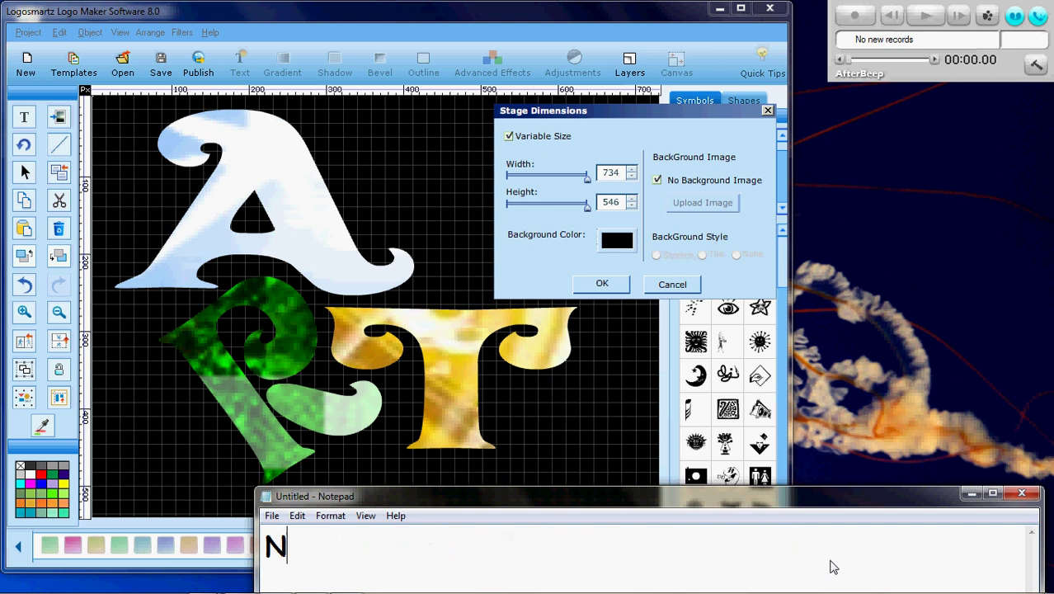
{"action": "key", "text": "BackSpace"}
{"action": "type", "text": "The "}
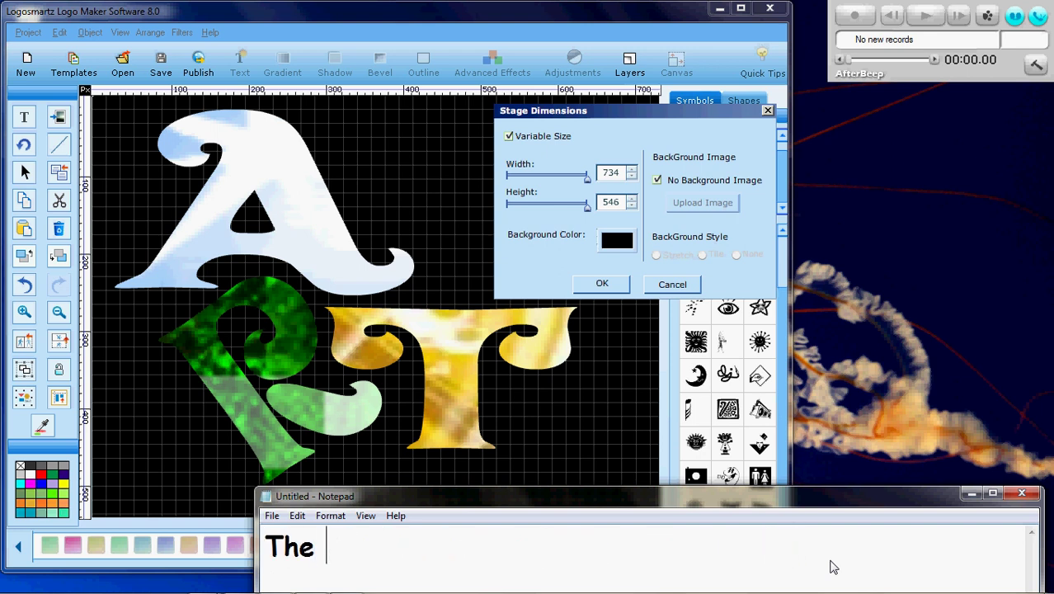
{"action": "type", "text": "1 i"}
{"action": "key", "text": "BackSpace"}
{"action": "type", "text": "I "}
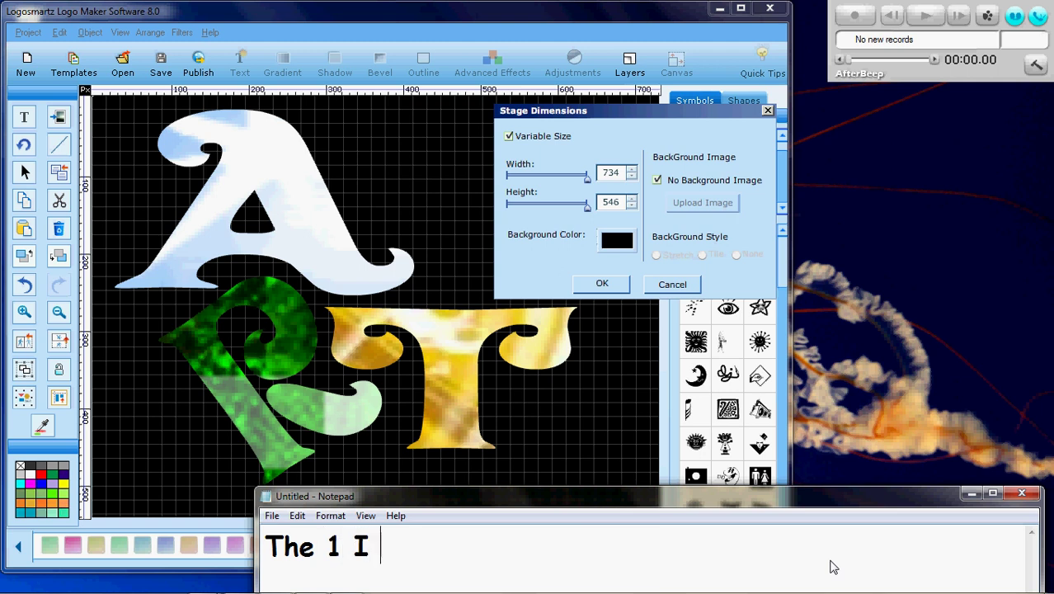
{"action": "type", "text": "am s"}
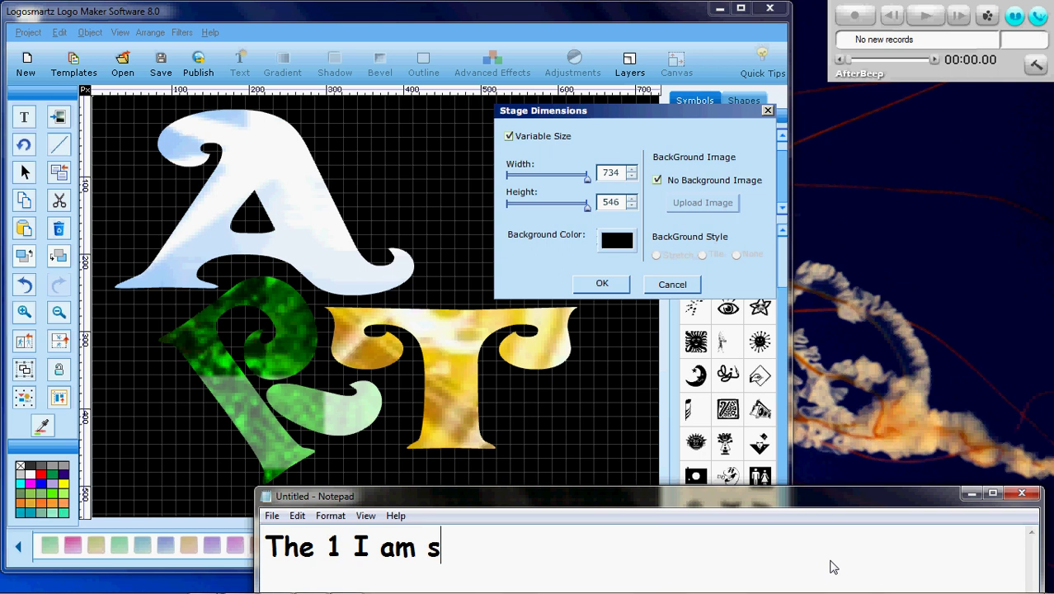
{"action": "type", "text": "howing "}
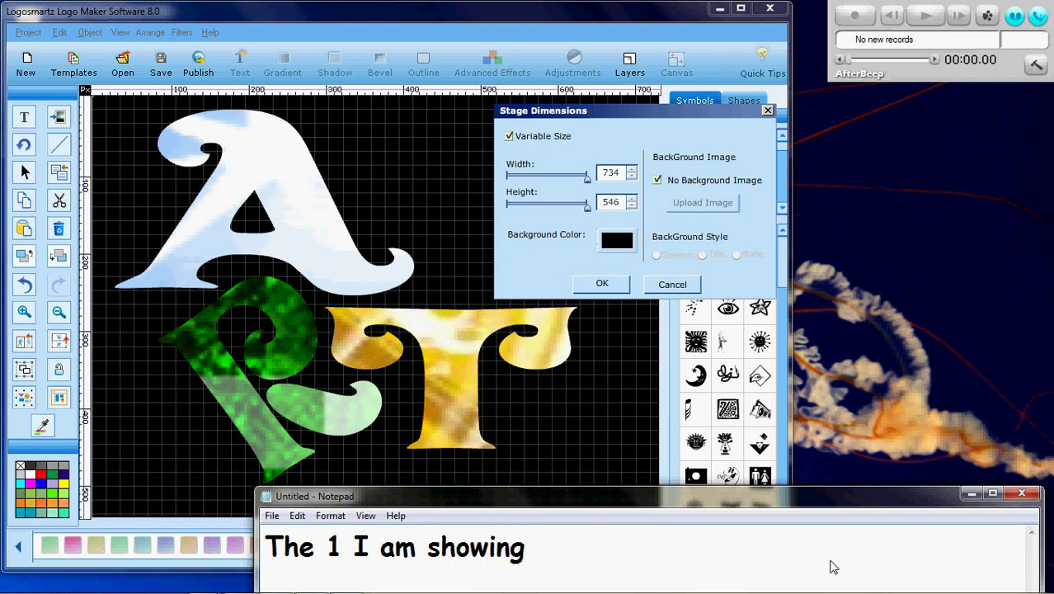
{"action": "type", "text": "Is"}
{"action": "key", "text": "BackSpace"}
{"action": "key", "text": "BackSpace"}
{"action": "key", "text": "BackSpace"}
{"action": "type", "text": "is of "}
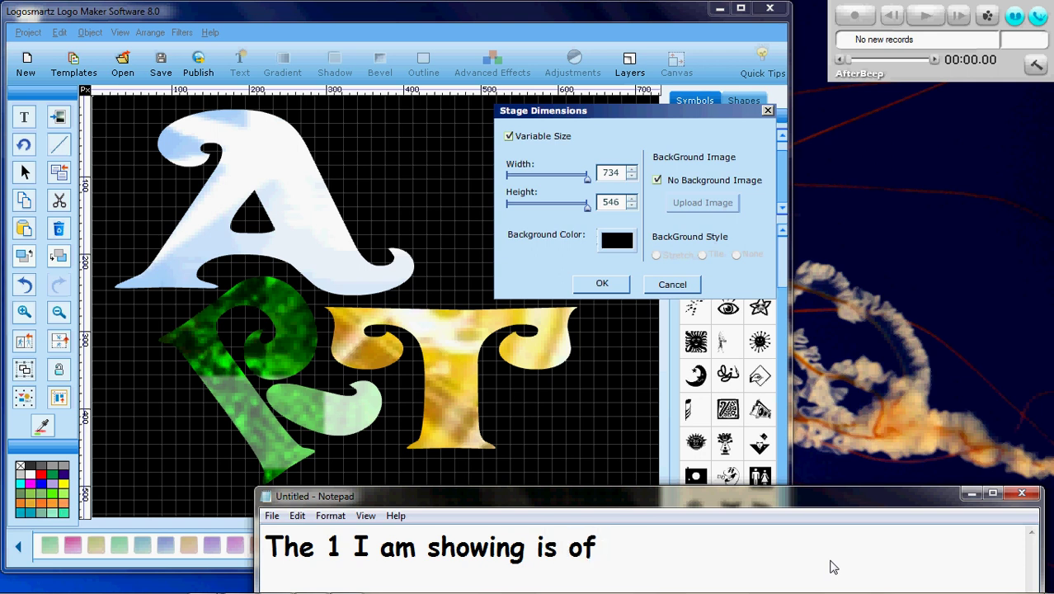
{"action": "type", "text": "my "}
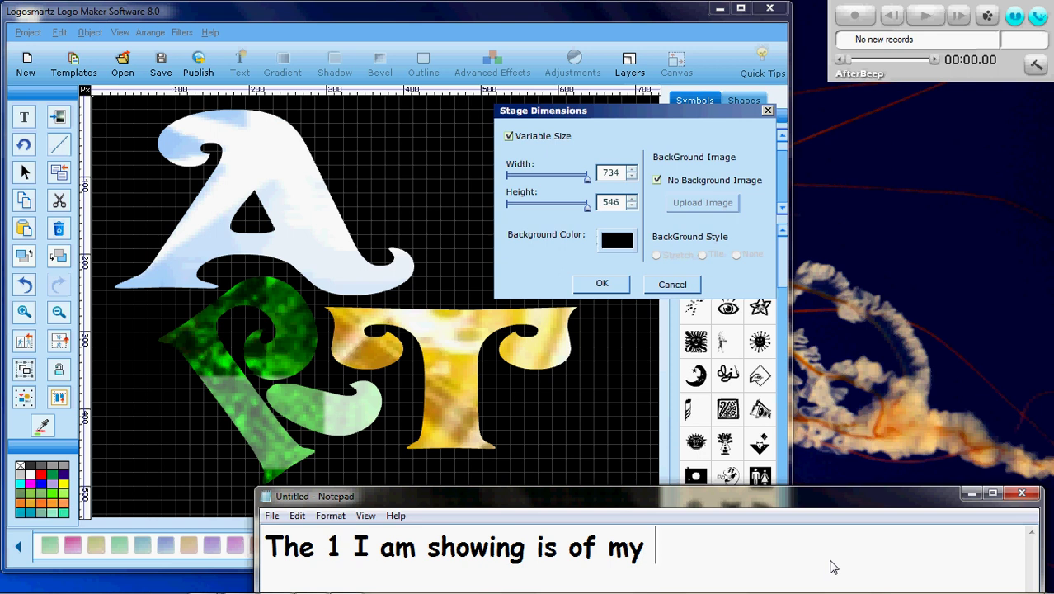
{"action": "type", "text": "\" Nic"}
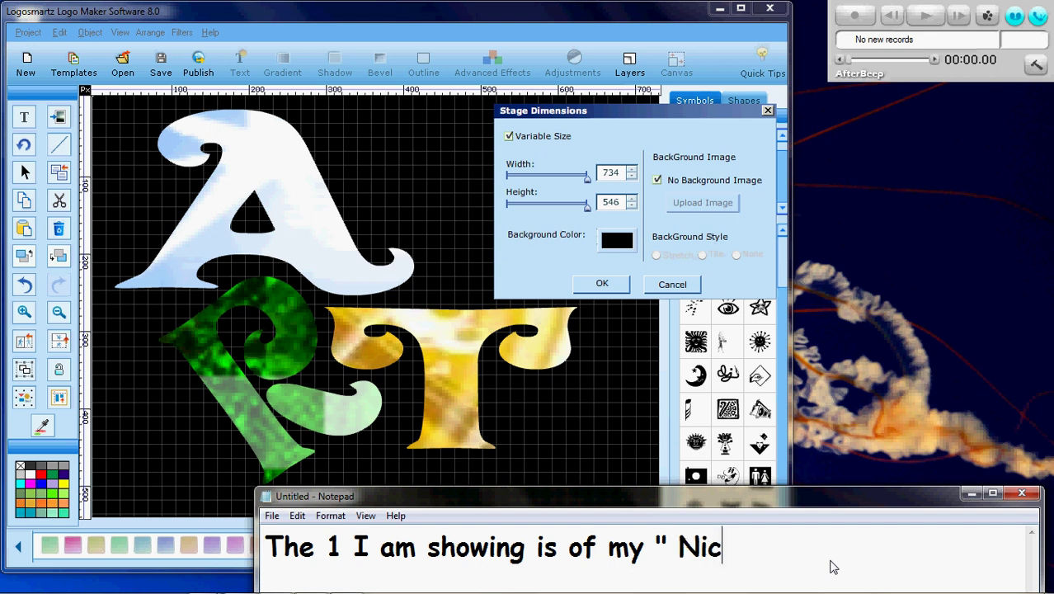
{"action": "type", "text": "kname"}
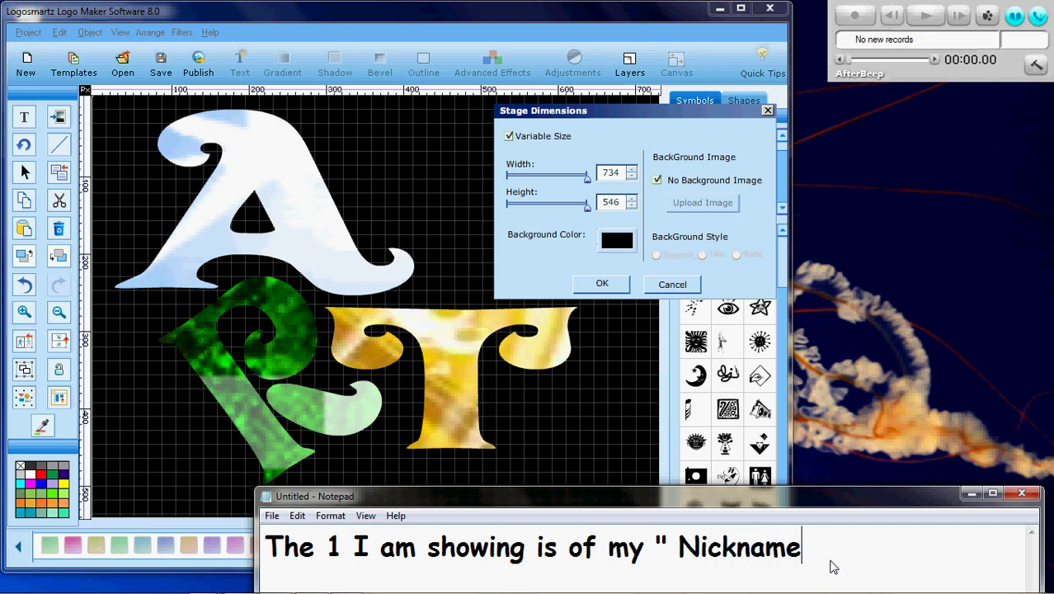
{"action": "left_click", "coordinate": [739, 551]}
{"action": "key", "text": "BackSpace"}
{"action": "type", "text": "k"}
{"action": "left_click", "coordinate": [810, 574]}
{"action": "type", "text": ":"}
{"action": "key", "text": "BackSpace"}
{"action": "key", "text": "BackSpace"}
{"action": "type", "text": "\""}
- Replace the note with "Well that is it.... I hope you enjoyed this video"
{"action": "key", "text": "BackSpace"}
{"action": "key", "text": "BackSpace"}
{"action": "key", "text": "BackSpace"}
{"action": "key", "text": "BackSpace"}
{"action": "key", "text": "BackSpace"}
{"action": "key", "text": "BackSpace"}
{"action": "key", "text": "BackSpace"}
{"action": "key", "text": "BackSpace"}
{"action": "key", "text": "BackSpace"}
{"action": "key", "text": "BackSpace"}
{"action": "key", "text": "BackSpace"}
{"action": "key", "text": "BackSpace"}
{"action": "key", "text": "BackSpace"}
{"action": "key", "text": "BackSpace"}
{"action": "key", "text": "BackSpace"}
{"action": "key", "text": "BackSpace"}
{"action": "key", "text": "BackSpace"}
{"action": "key", "text": "BackSpace"}
{"action": "key", "text": "BackSpace"}
{"action": "key", "text": "BackSpace"}
{"action": "key", "text": "BackSpace"}
{"action": "key", "text": "BackSpace"}
{"action": "key", "text": "BackSpace"}
{"action": "key", "text": "BackSpace"}
{"action": "key", "text": "BackSpace"}
{"action": "key", "text": "BackSpace"}
{"action": "key", "text": "BackSpace"}
{"action": "key", "text": "BackSpace"}
{"action": "key", "text": "BackSpace"}
{"action": "key", "text": "BackSpace"}
{"action": "key", "text": "BackSpace"}
{"action": "key", "text": "BackSpace"}
{"action": "key", "text": "BackSpace"}
{"action": "key", "text": "BackSpace"}
{"action": "key", "text": "BackSpace"}
{"action": "key", "text": "BackSpace"}
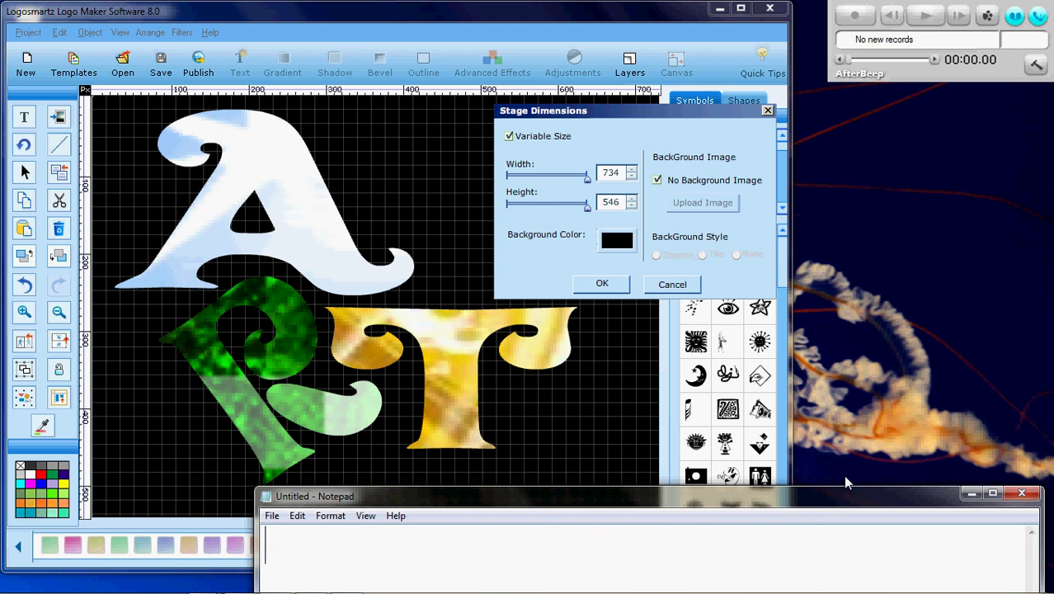
{"action": "type", "text": "Wel"}
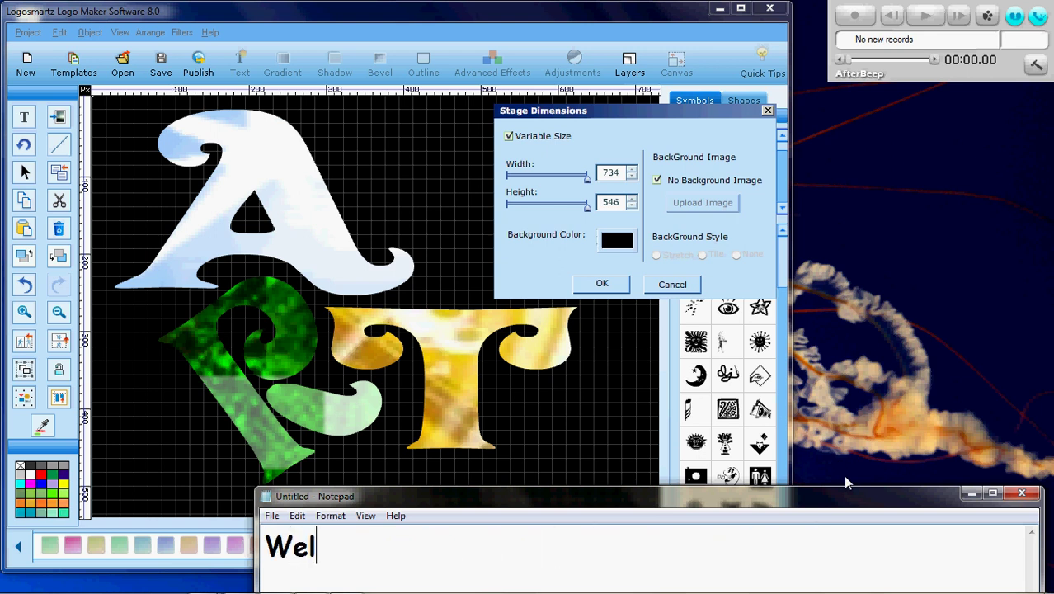
{"action": "type", "text": "l th"}
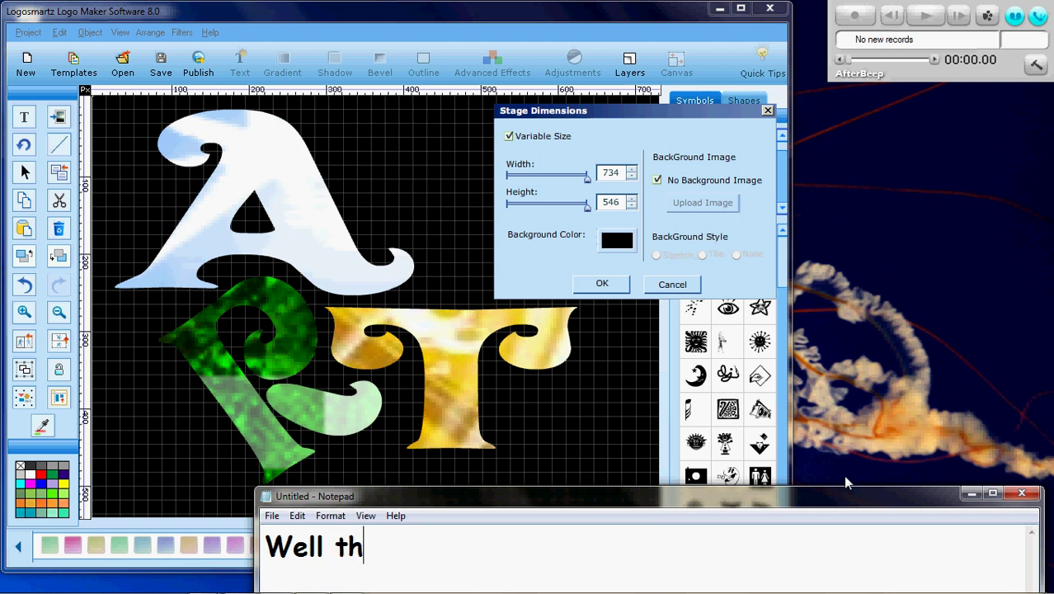
{"action": "type", "text": "at is it "}
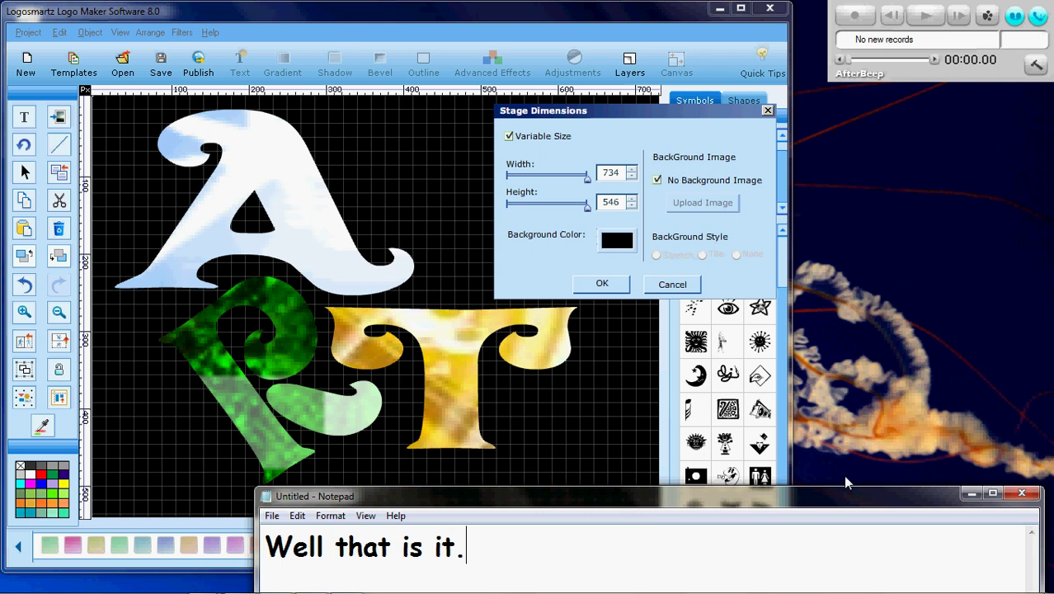
{"action": "type", "text": "... I hope "}
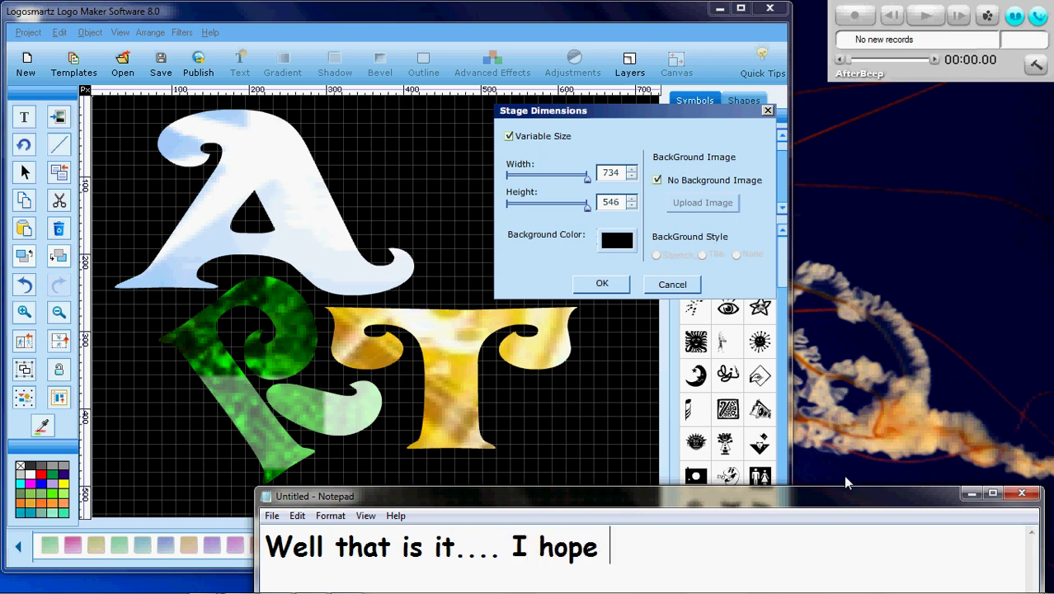
{"action": "type", "text": "you e"}
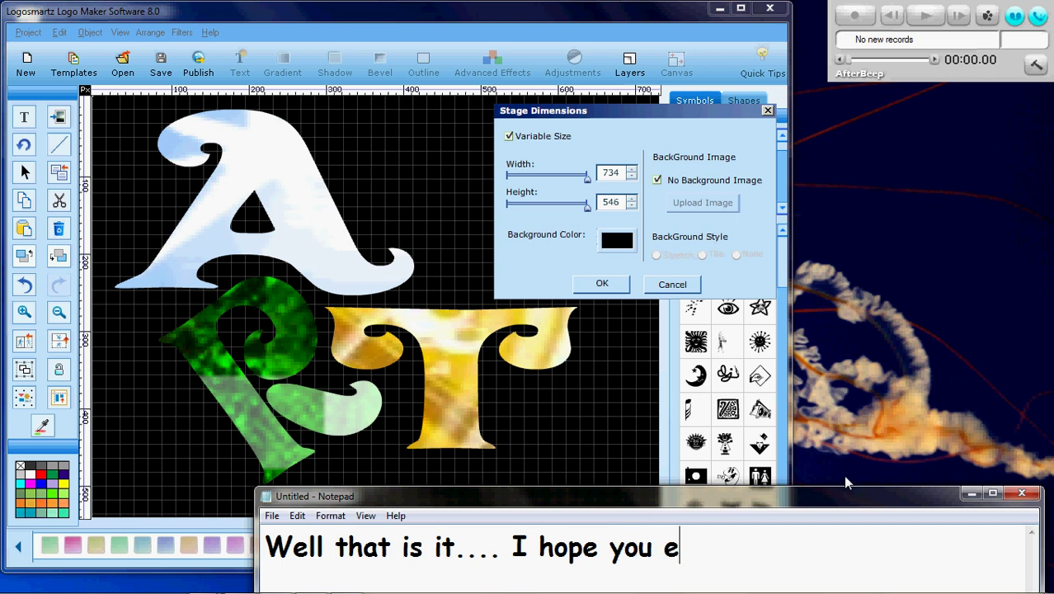
{"action": "type", "text": "njo"}
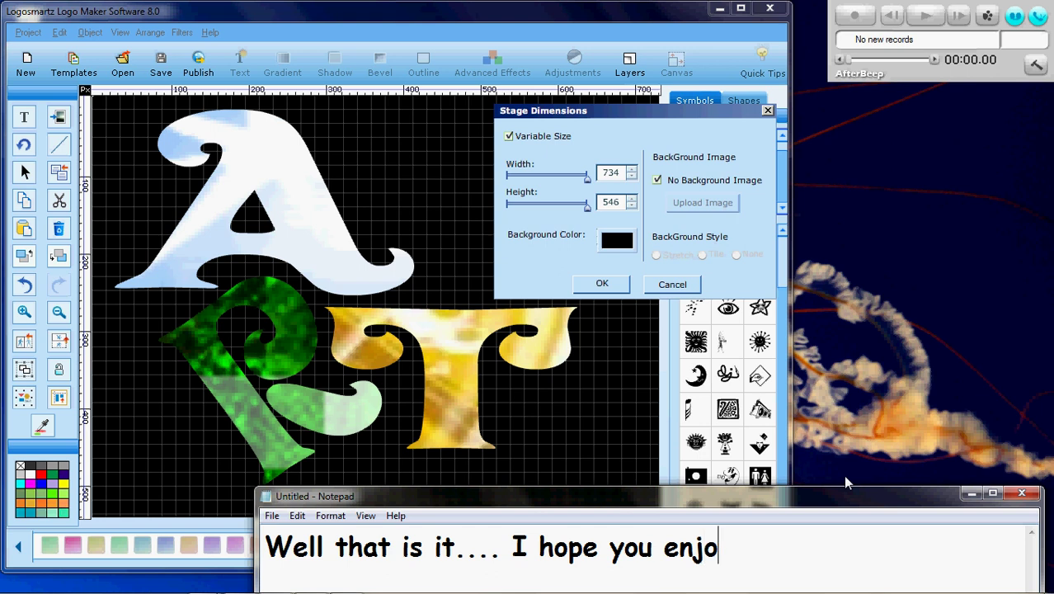
{"action": "type", "text": "yes"}
{"action": "key", "text": "BackSpace"}
{"action": "type", "text": "d"}
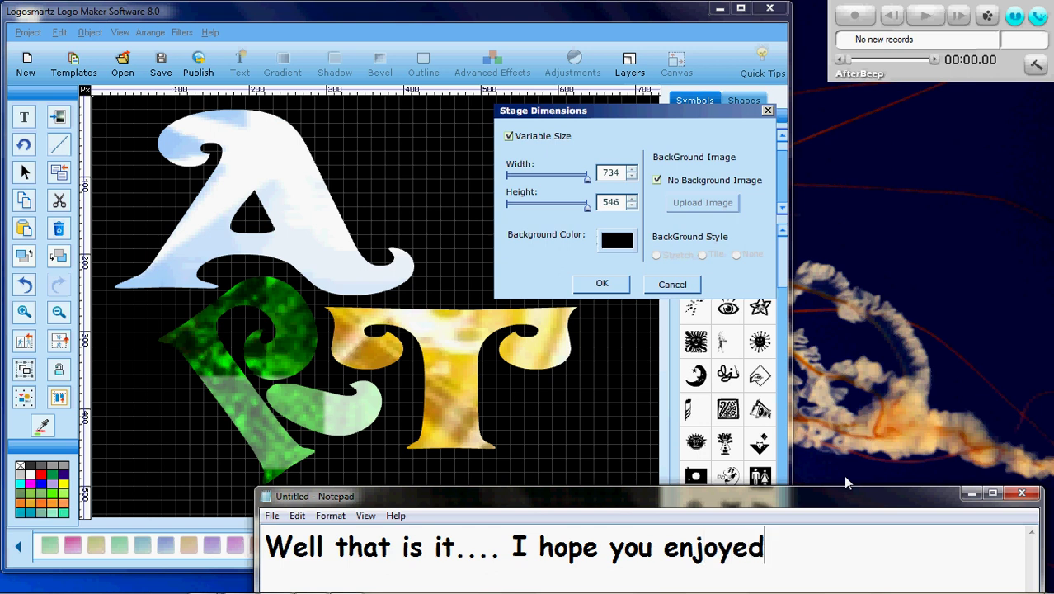
{"action": "key", "text": "BackSpace"}
{"action": "key", "text": "BackSpace"}
{"action": "type", "text": "d"}
{"action": "key", "text": "BackSpace"}
{"action": "type", "text": "ed th"}
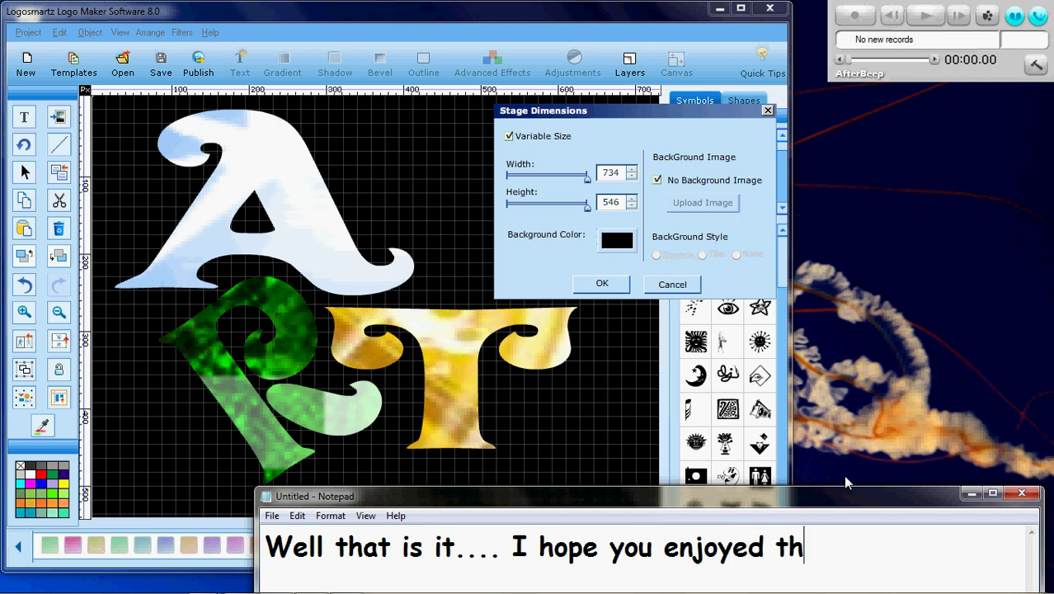
{"action": "type", "text": "is vi"}
{"action": "type", "text": "e"}
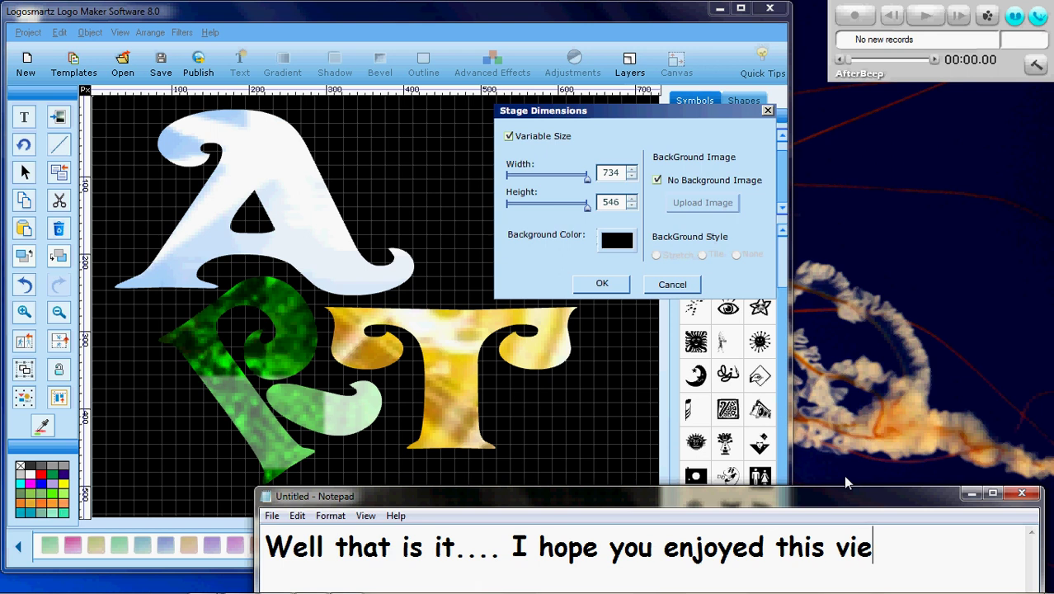
{"action": "key", "text": "BackSpace"}
{"action": "type", "text": "deo"}
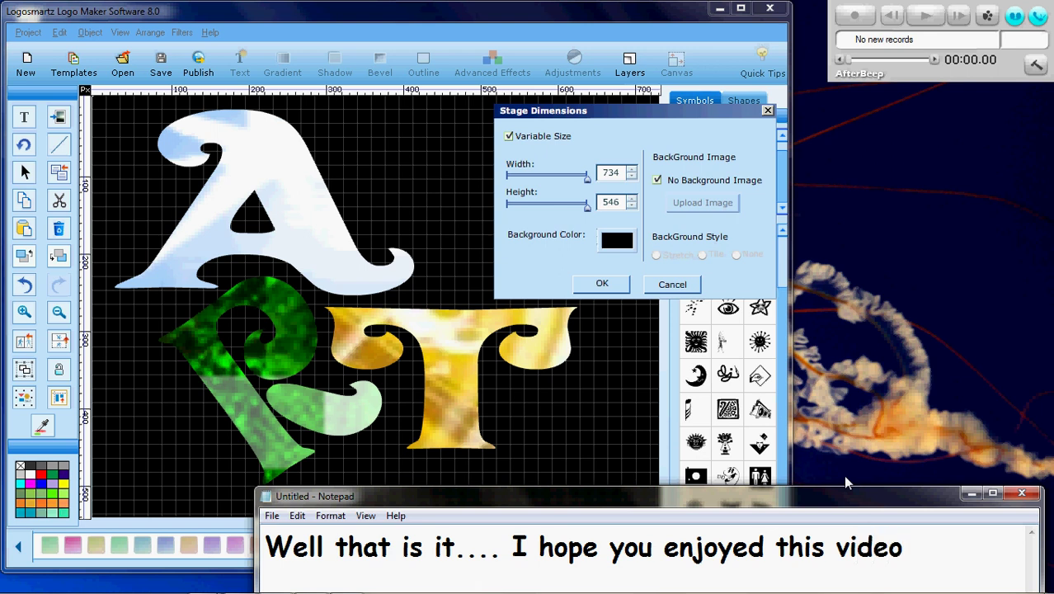
- Continue the closing line of the note with ". And plz like this/" after the word "video"
{"action": "type", "text": ". D"}
{"action": "key", "text": "BackSpace"}
{"action": "type", "text": "And plz "}
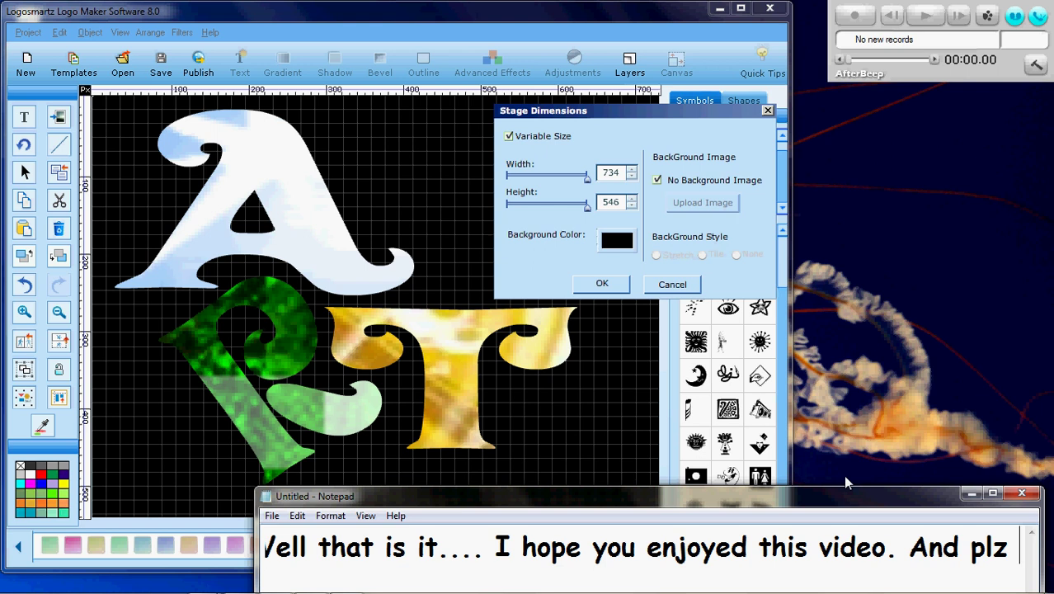
{"action": "type", "text": "like "}
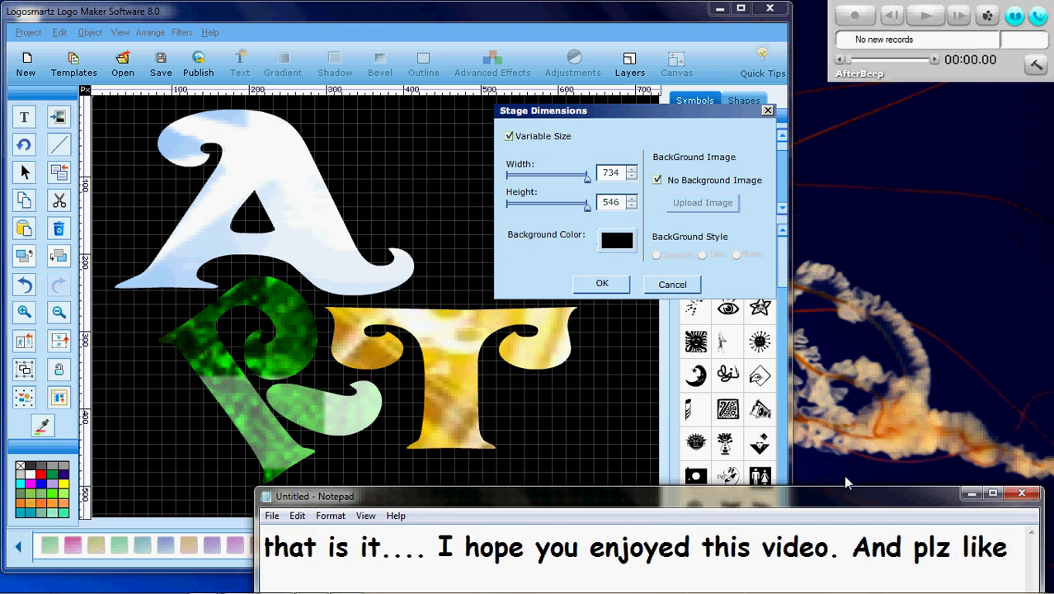
{"action": "type", "text": "this"}
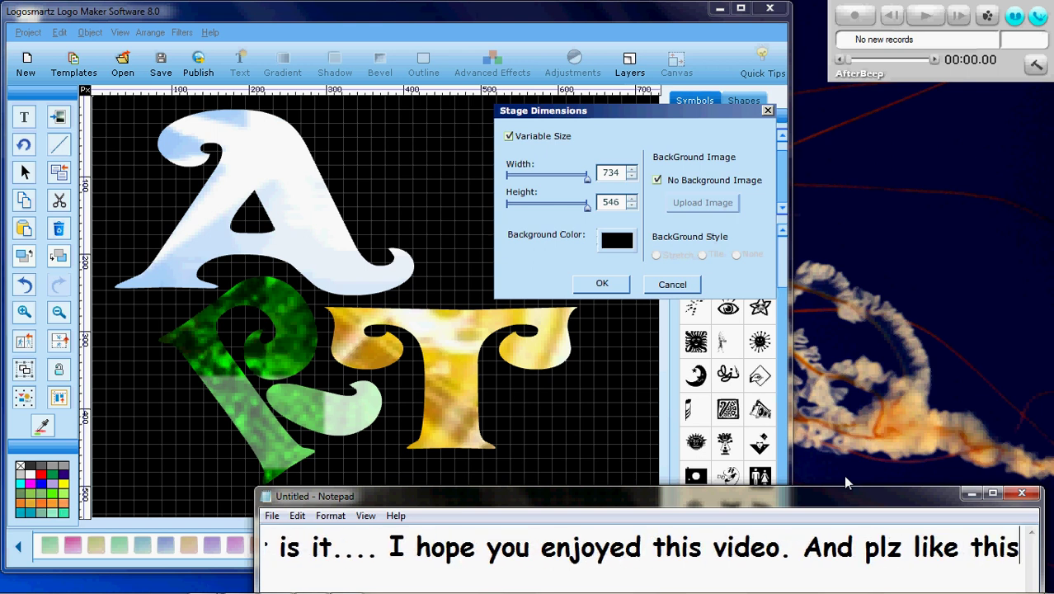
{"action": "type", "text": "/"}
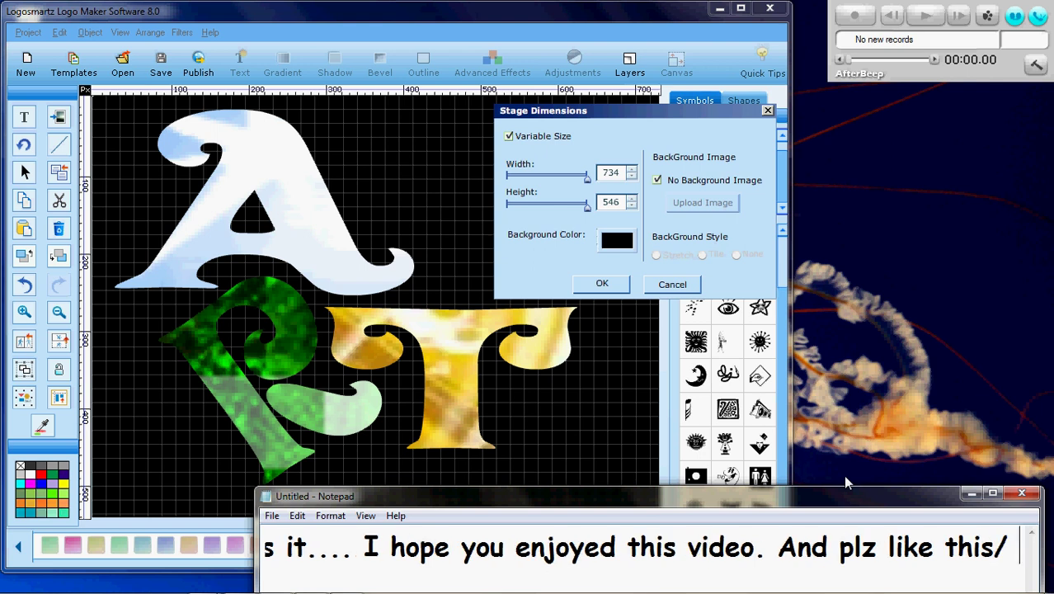
{"action": "key", "text": "BackSpace"}
- Finish the note's line with "tell your buds to veiw this!!!! BYE!!!!!!" directly after the slash
{"action": "type", "text": "tell "}
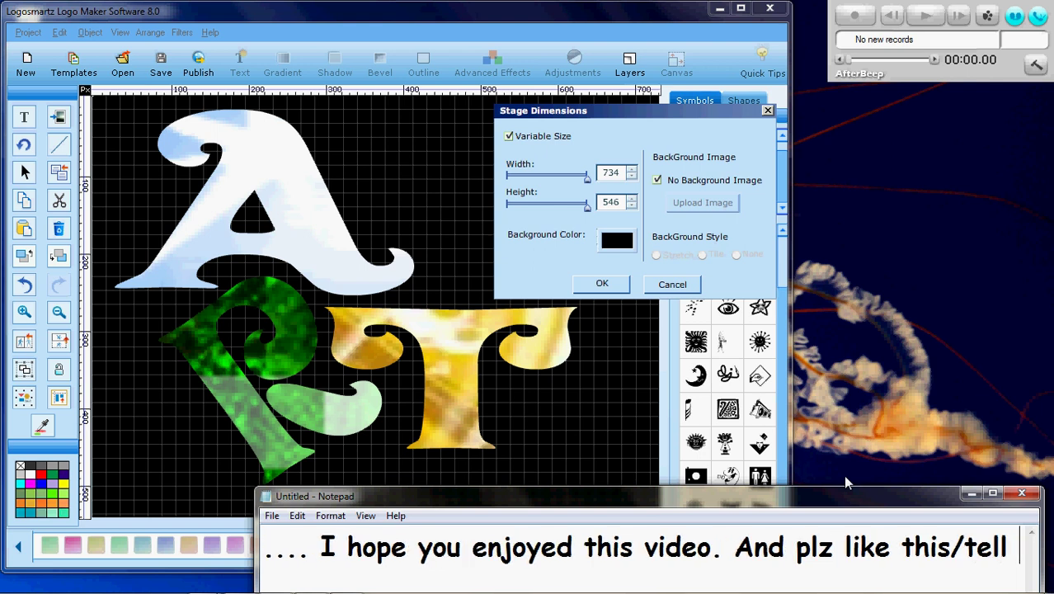
{"action": "type", "text": "your"}
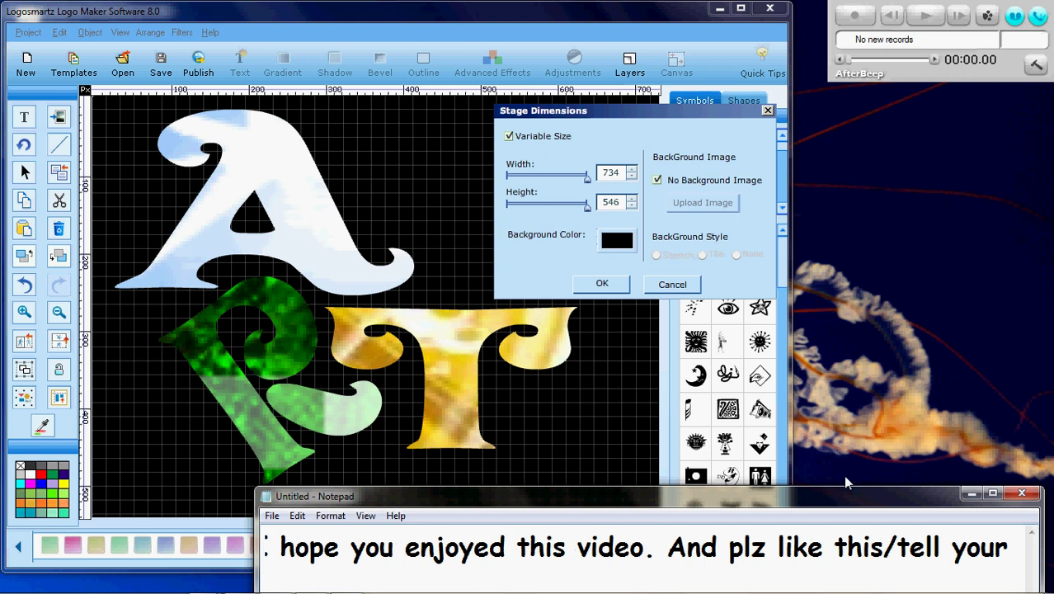
{"action": "type", "text": " buds "}
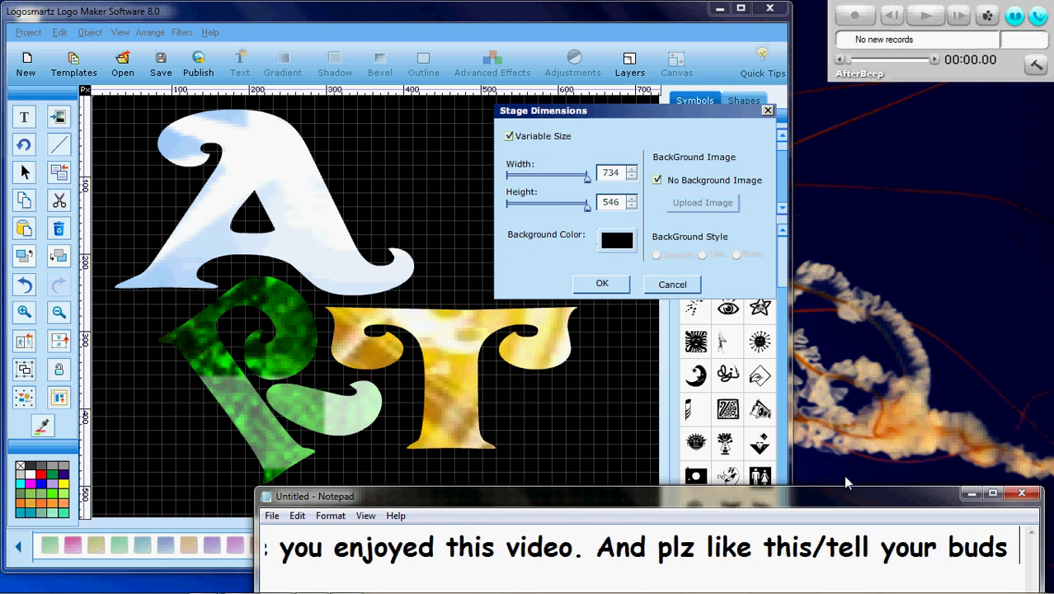
{"action": "type", "text": "to "}
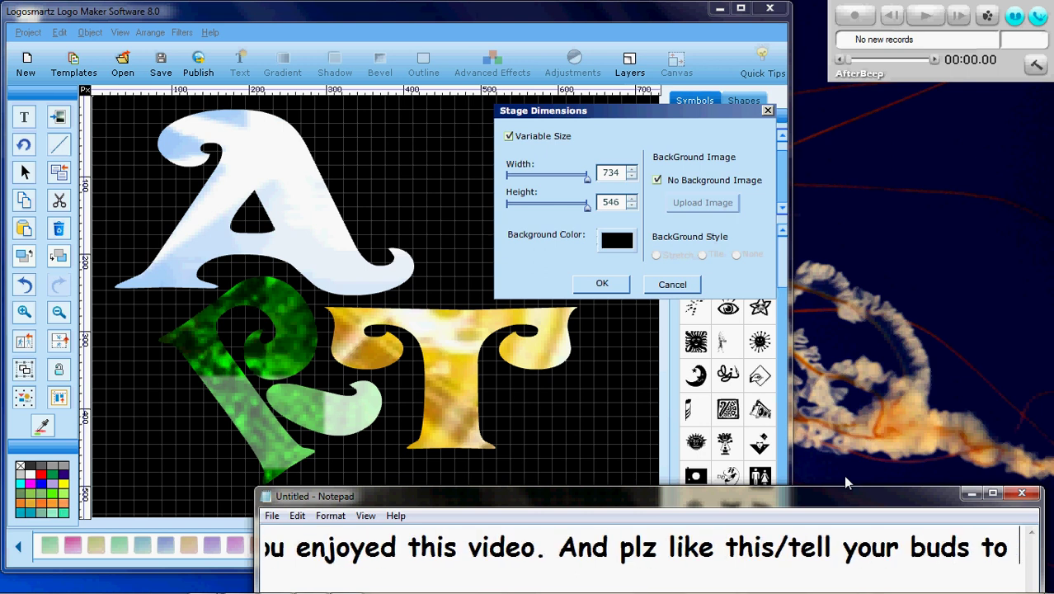
{"action": "type", "text": "veiw this"}
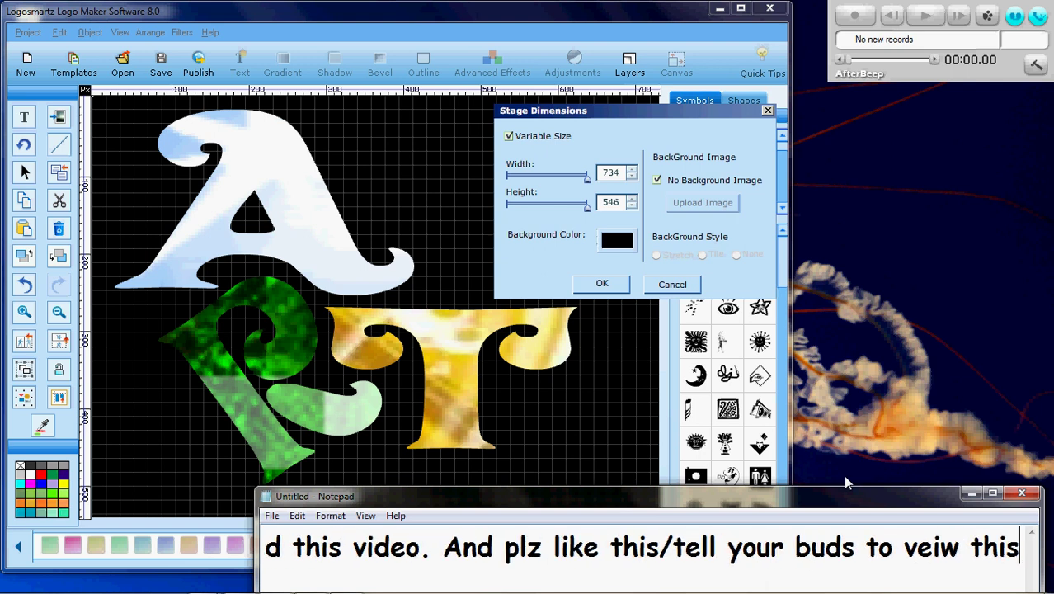
{"action": "type", "text": "!!!!"}
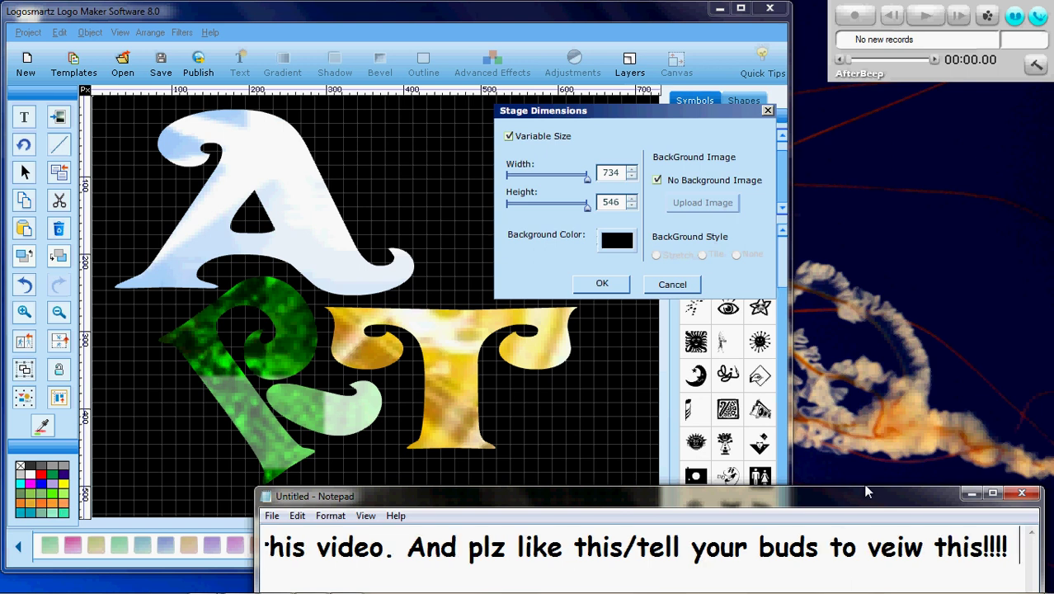
{"action": "type", "text": " BYE!!!!"}
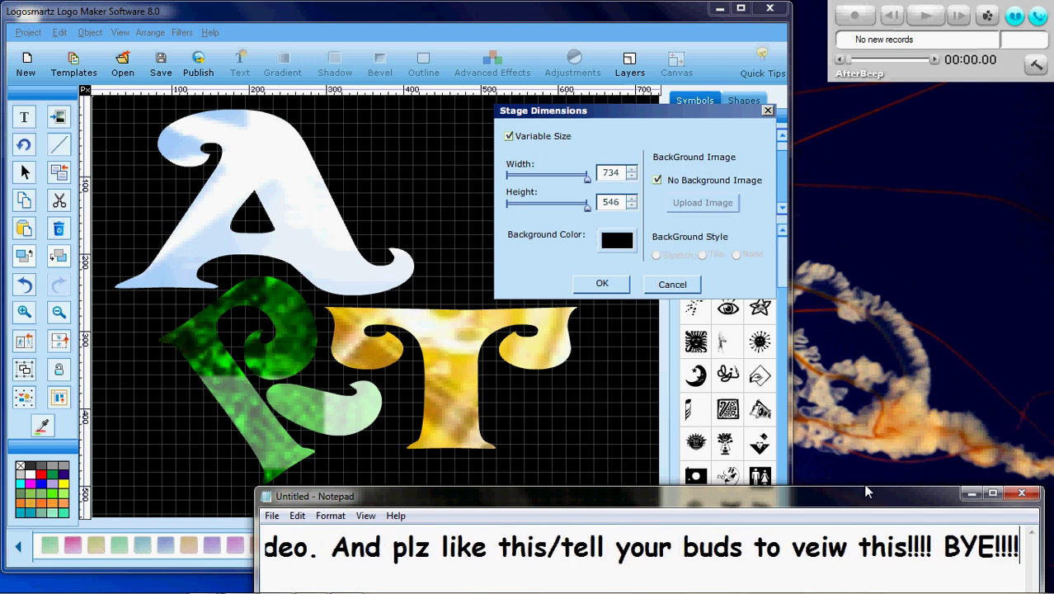
{"action": "type", "text": "!!"}
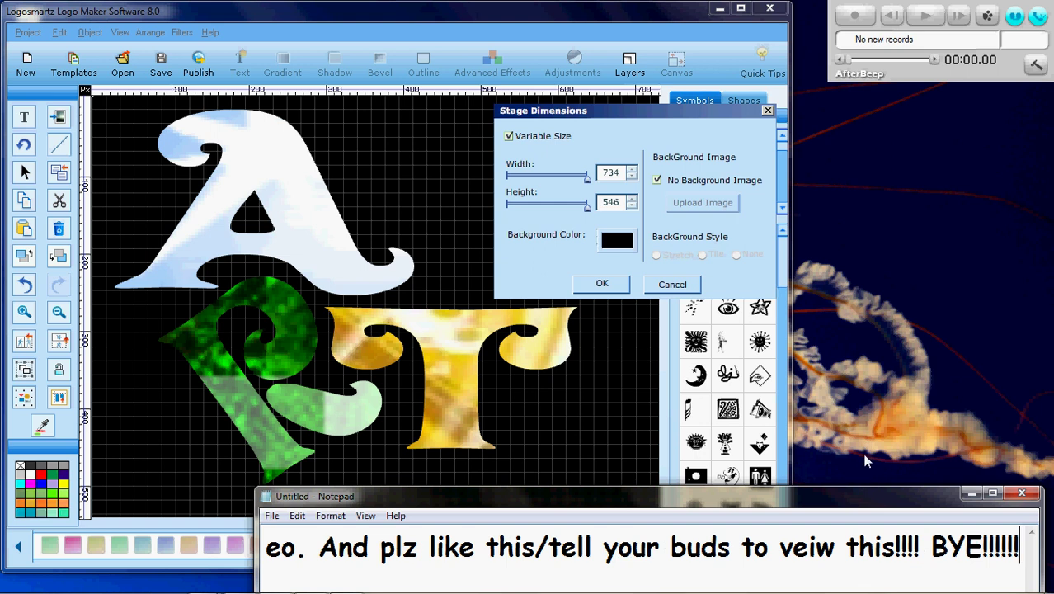
{"action": "mouse_move", "coordinate": [558, 593]}
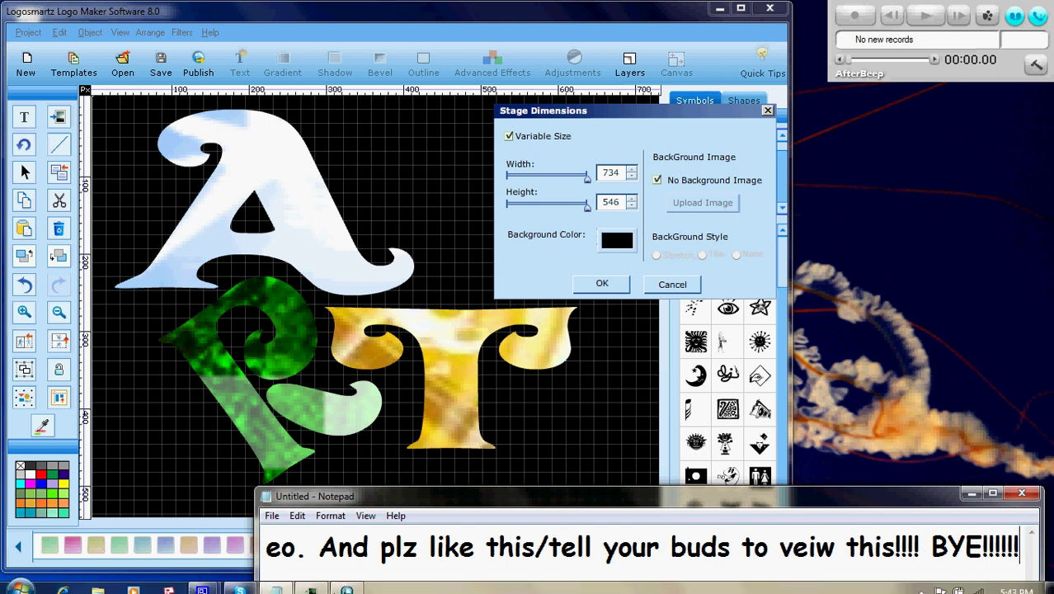
{"action": "mouse_move", "coordinate": [202, 582]}
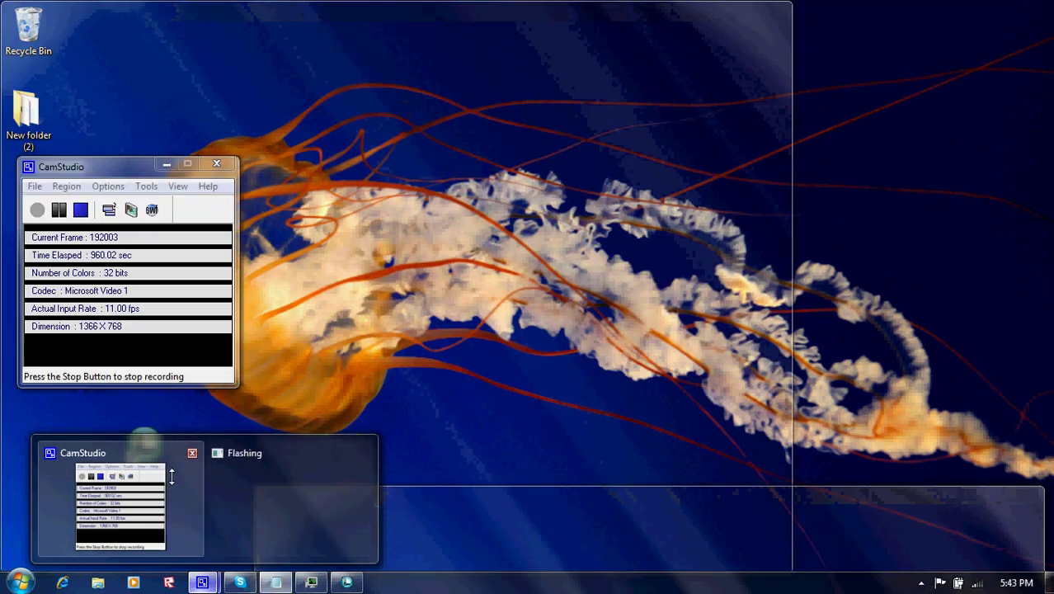